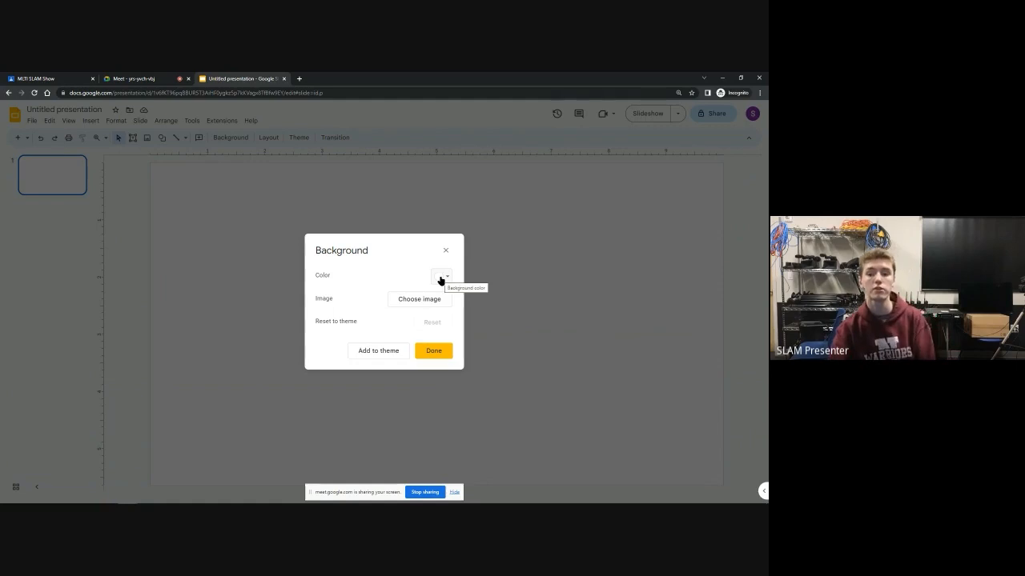
Step: Set the slide's background to the solid colour light blue 3 and apply it
click(441, 277)
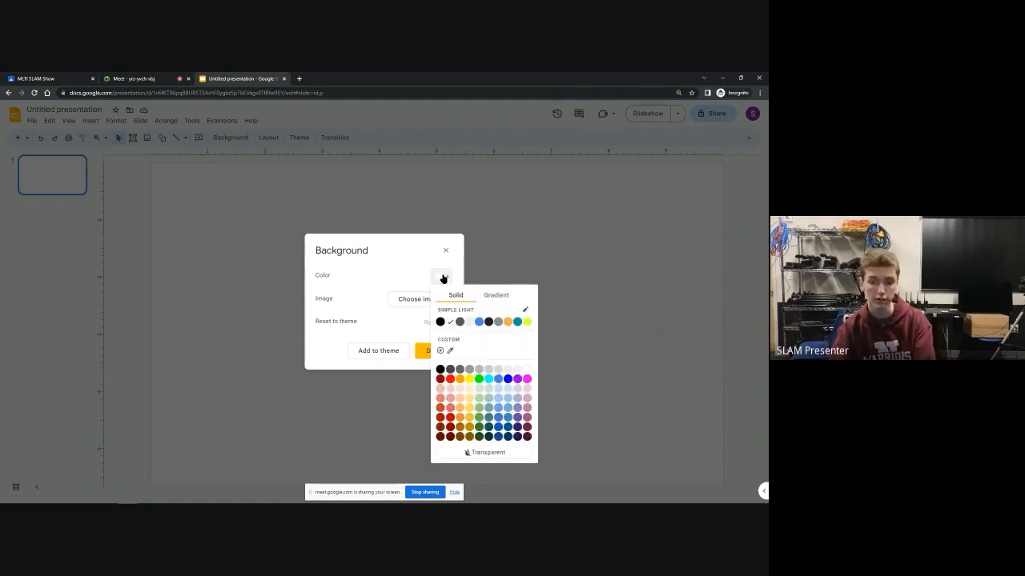
click(508, 389)
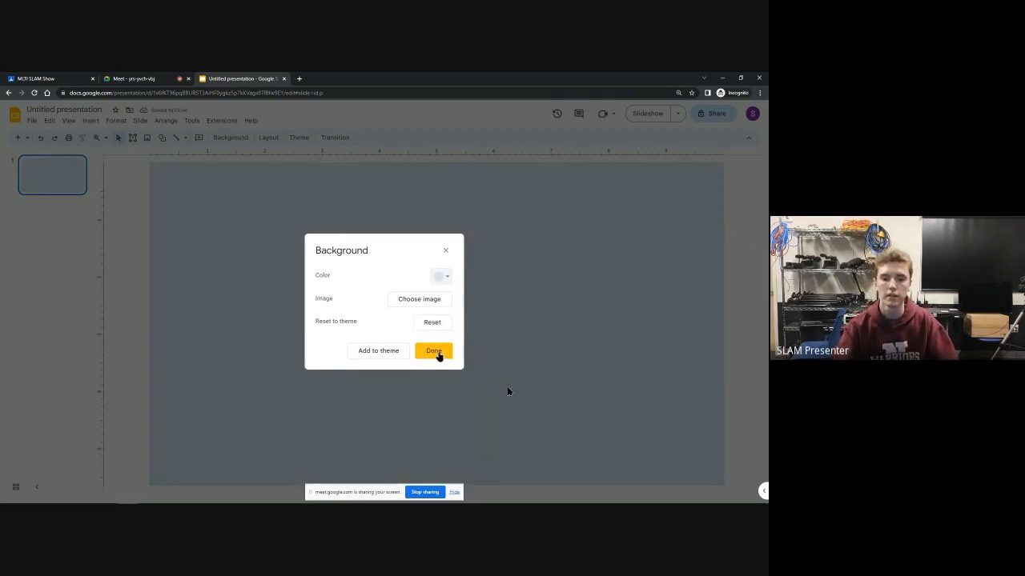
click(437, 352)
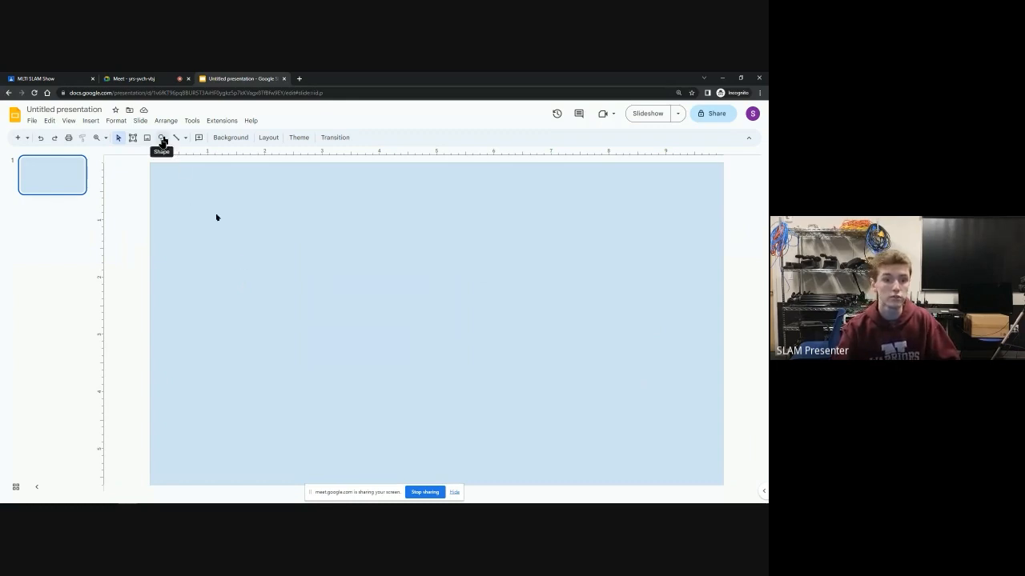
Step: Draw a sun shape in the upper-left area of the slide
click(161, 141)
mouse_move(169, 157)
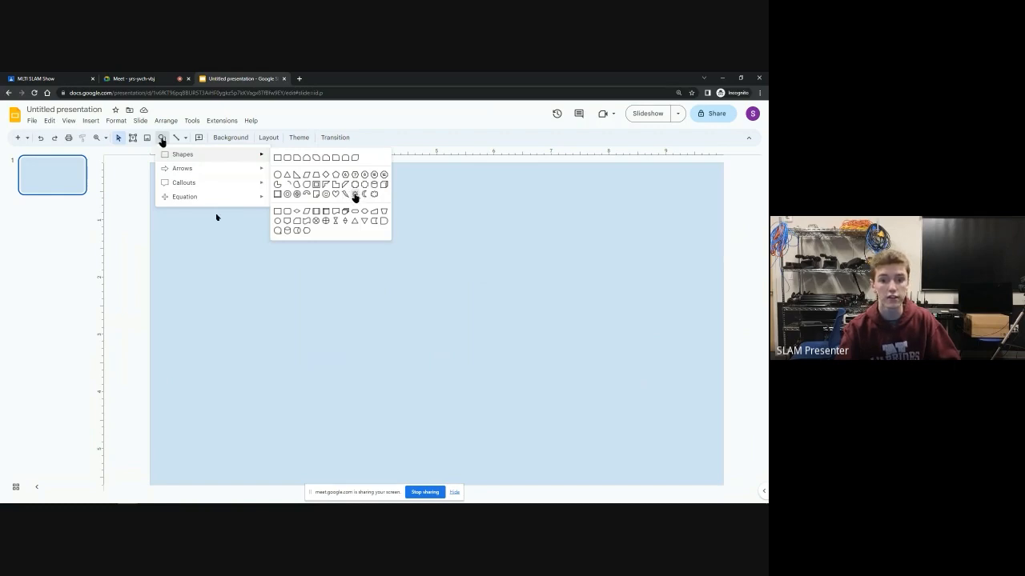
click(355, 193)
mouse_move(187, 189)
mouse_down()
mouse_move(224, 213)
mouse_move(251, 261)
mouse_move(288, 274)
mouse_up()
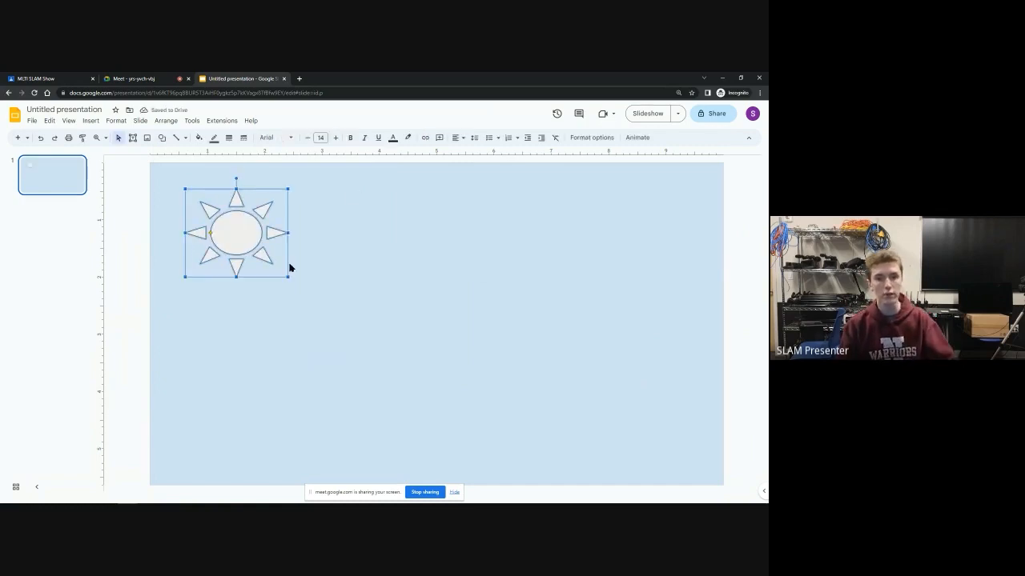
Step: Fill the sun with a light orange radial gradient from the Simple Light theme colours
click(200, 138)
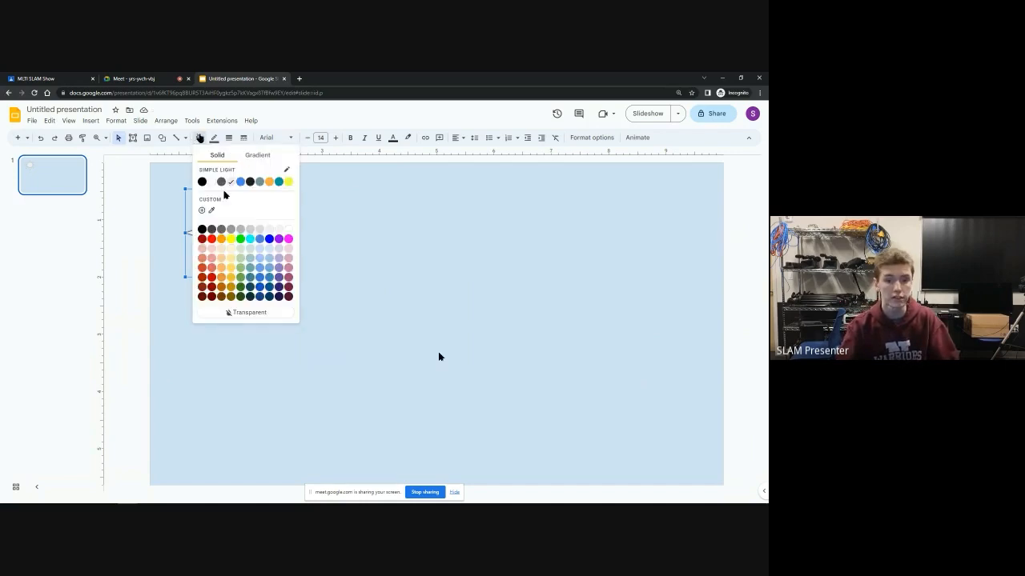
click(263, 155)
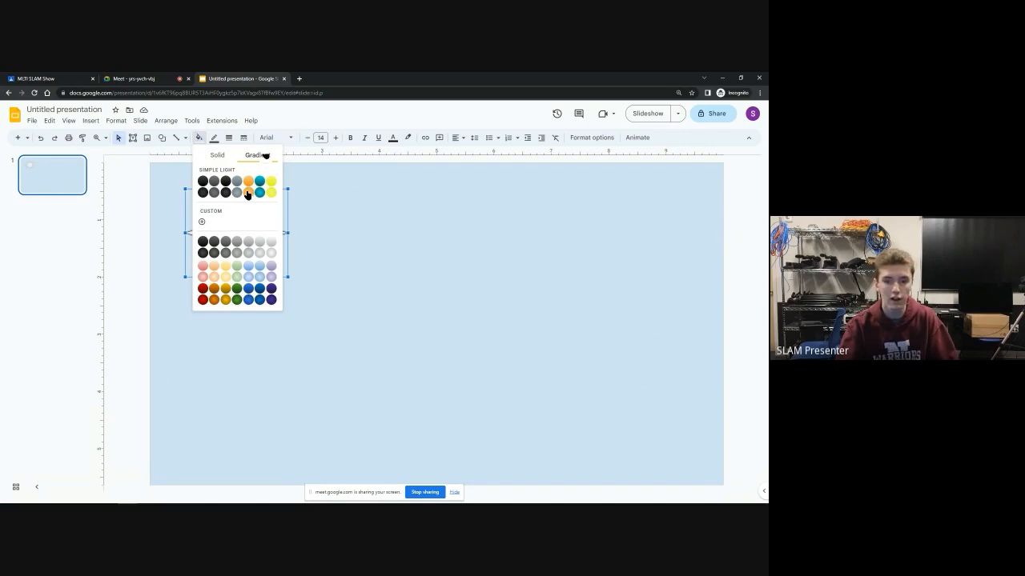
click(213, 301)
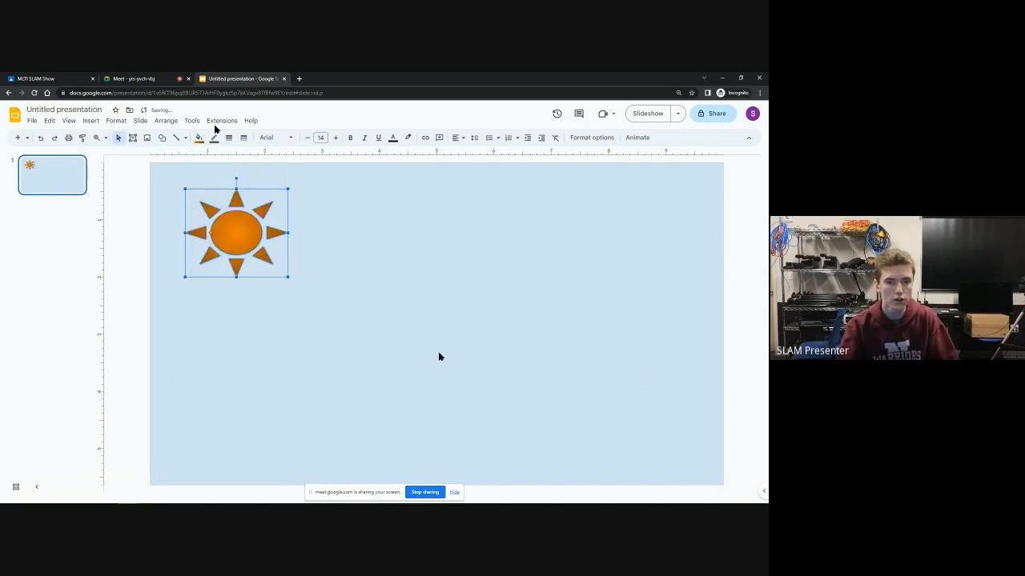
click(199, 137)
click(250, 196)
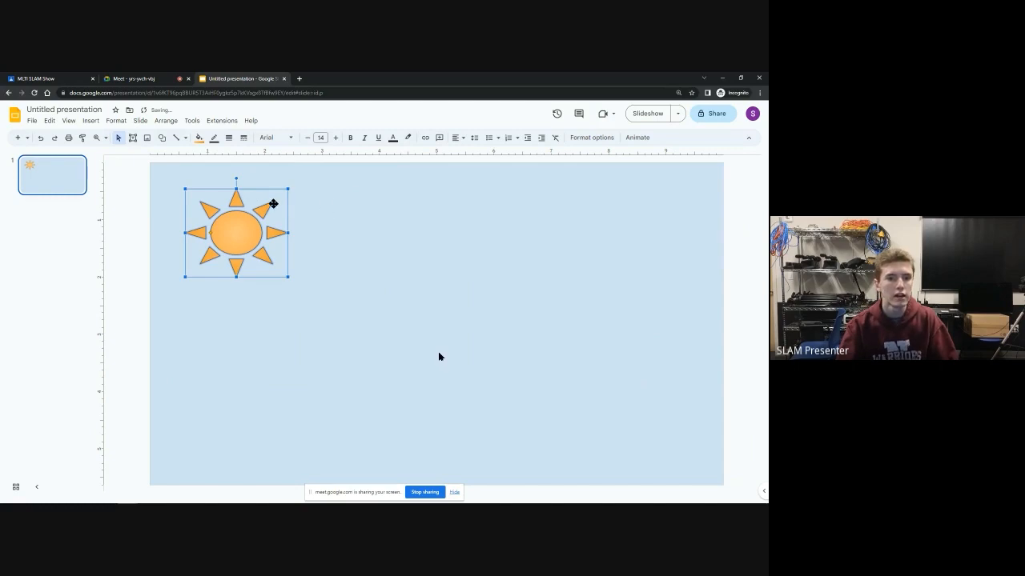
click(304, 194)
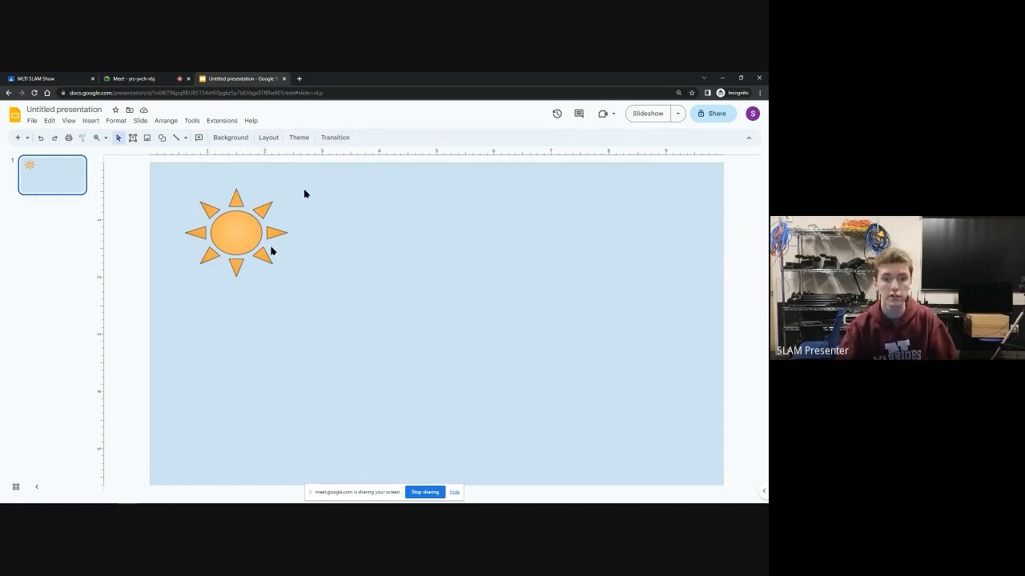
Step: Set the sun's border to the same light blue as the slide background
click(249, 232)
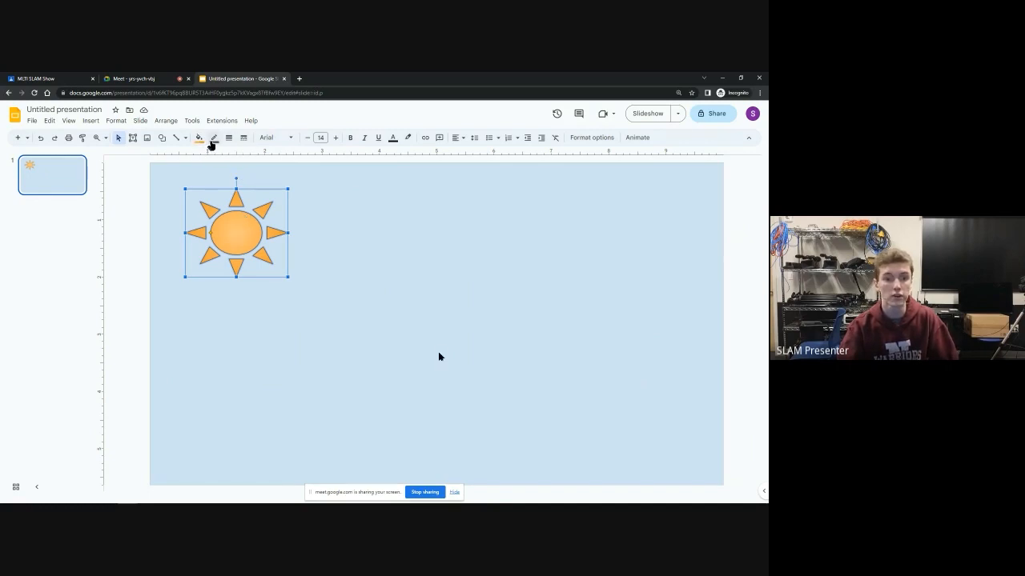
click(214, 139)
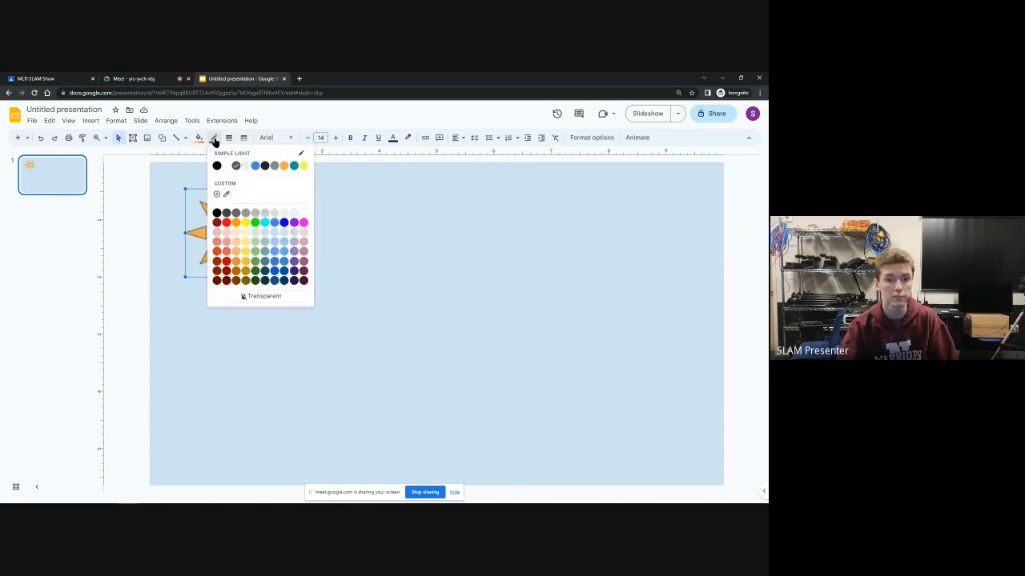
click(284, 232)
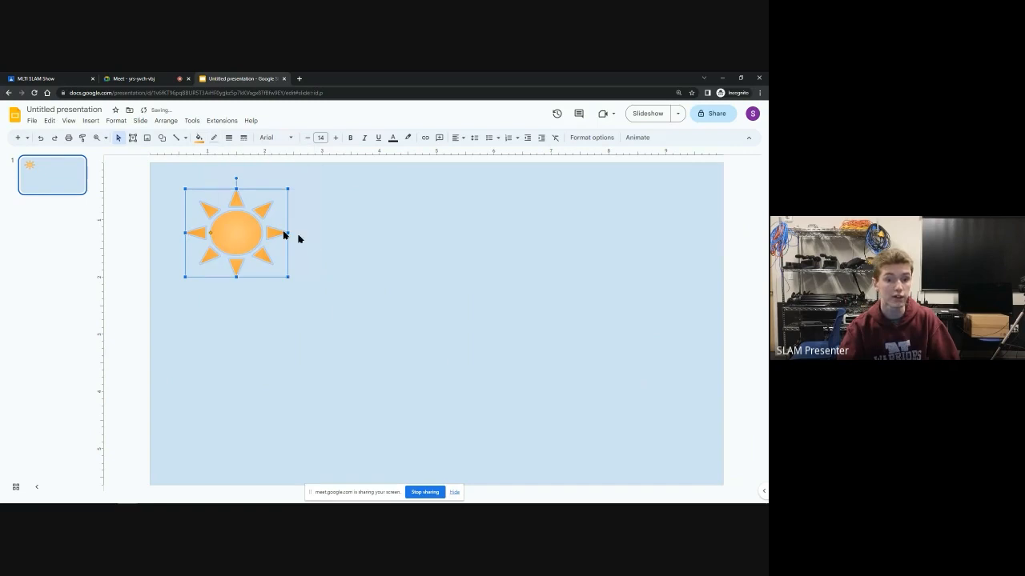
Step: Set the sun's border weight to 3px and its line style to dash-dot
click(228, 138)
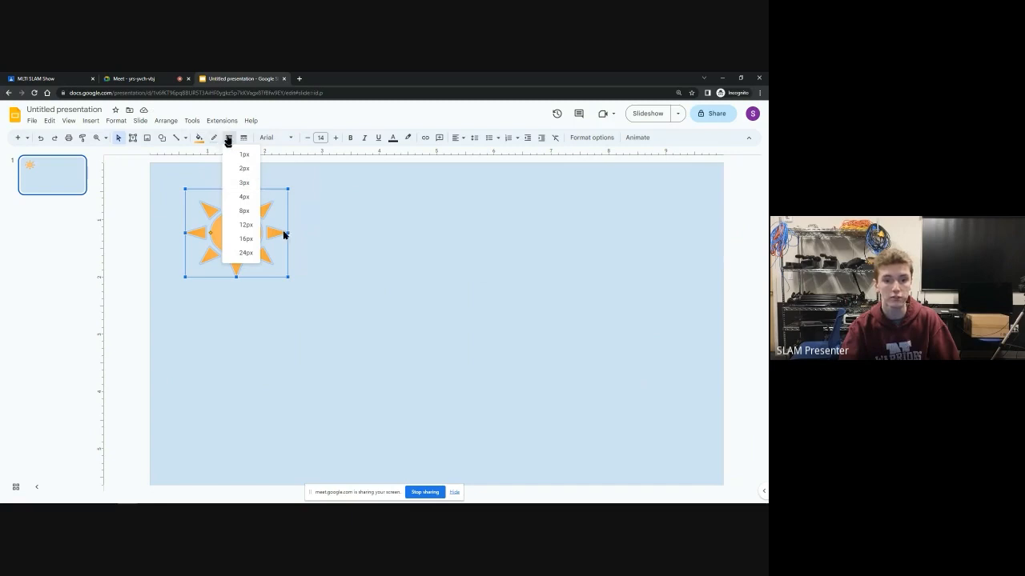
click(244, 183)
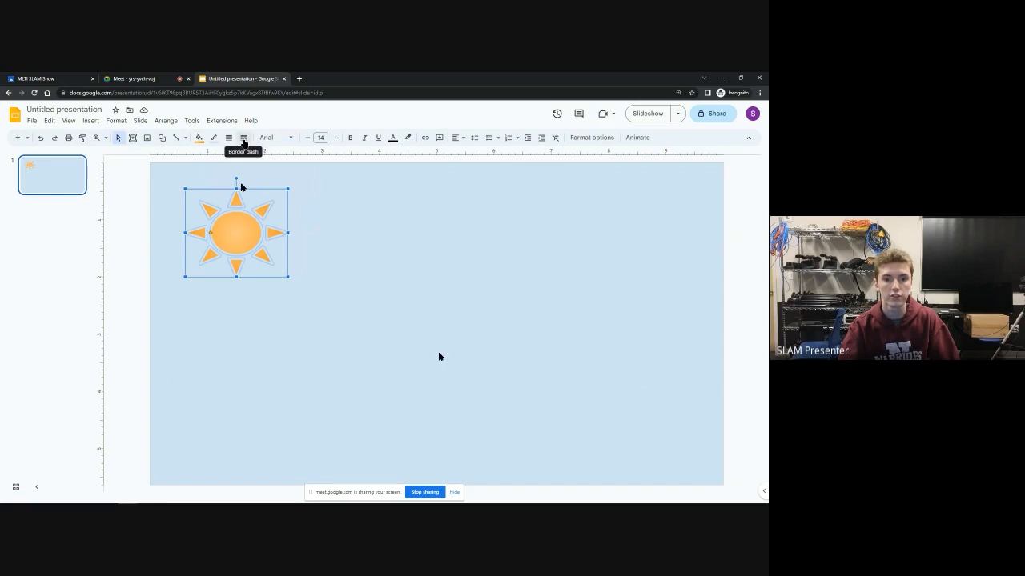
click(244, 139)
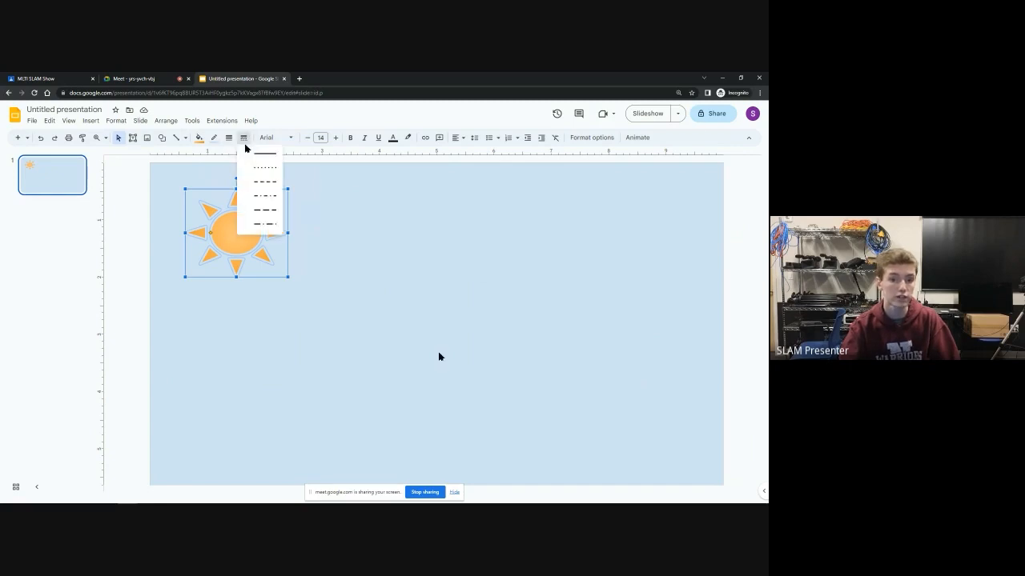
click(262, 195)
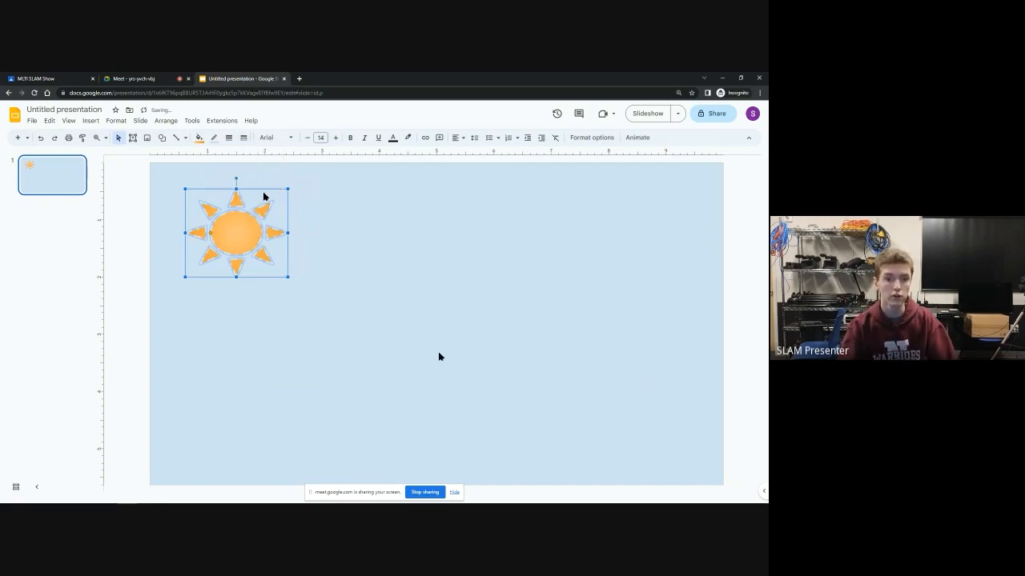
click(319, 243)
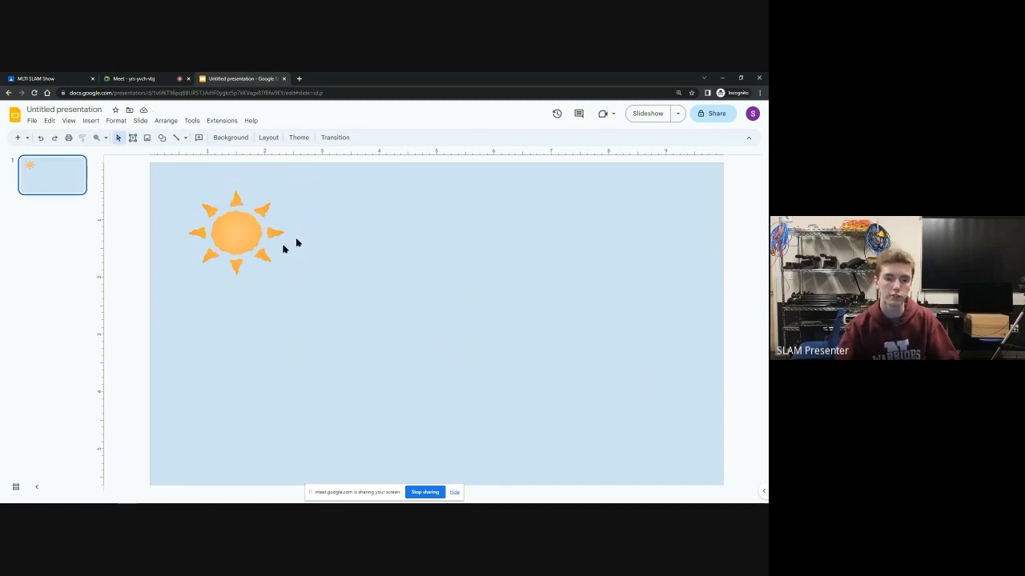
Step: Adjust the sun's proportions so its central disc is slightly smaller and its rays are a little longer
click(243, 237)
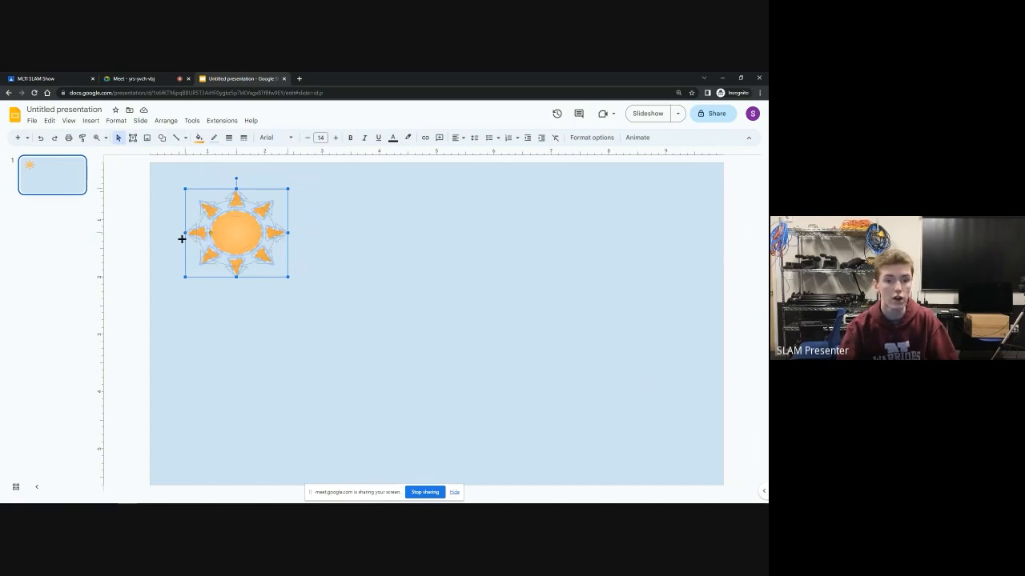
drag(156, 237, 277, 235)
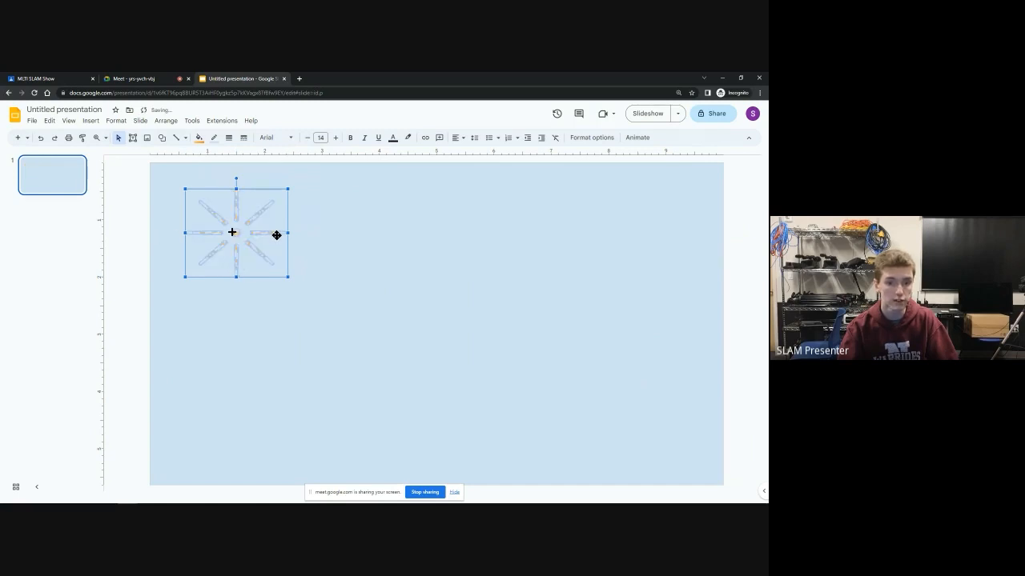
right_click(201, 231)
click(209, 218)
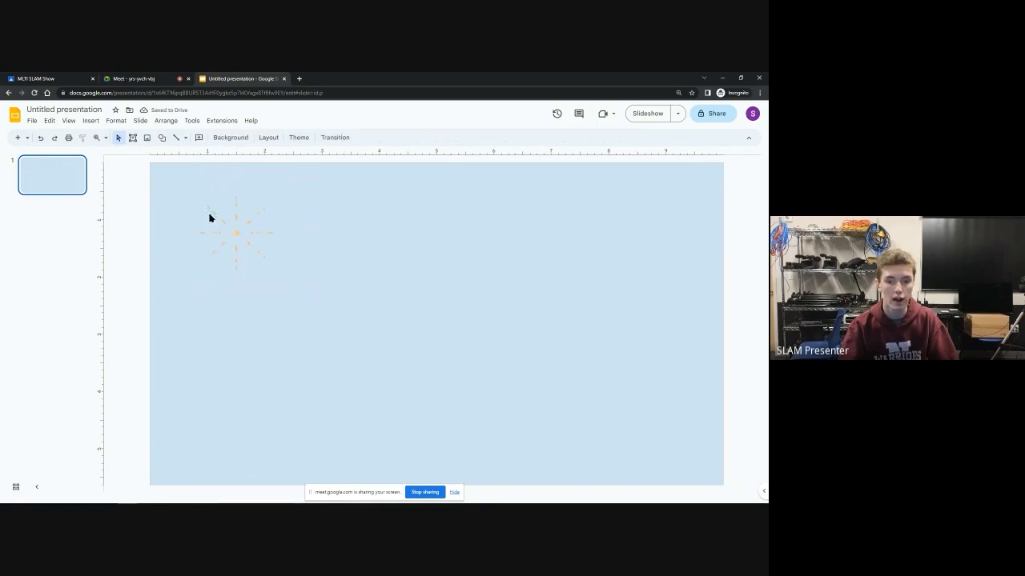
click(236, 232)
drag(235, 233, 214, 245)
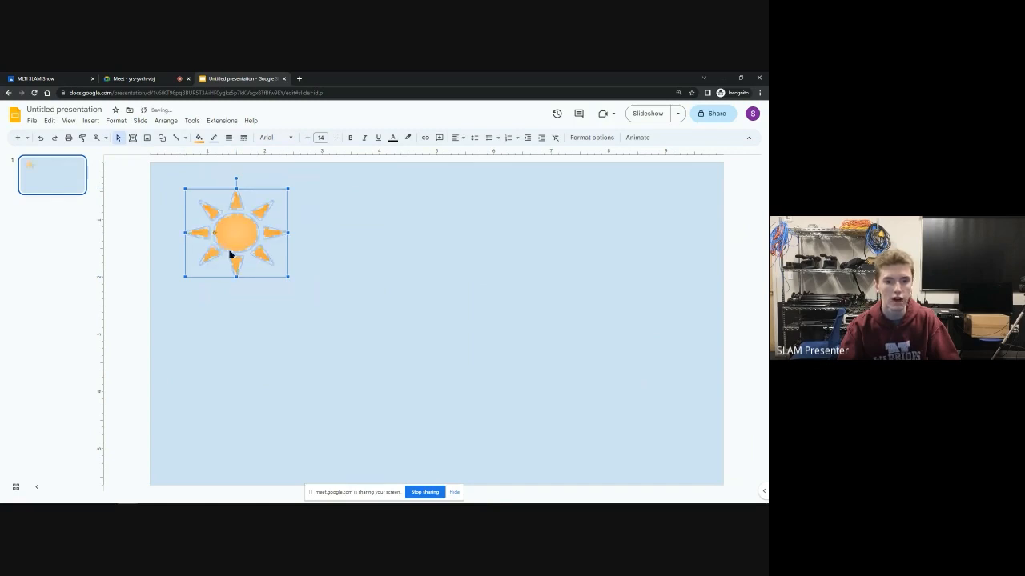
click(350, 244)
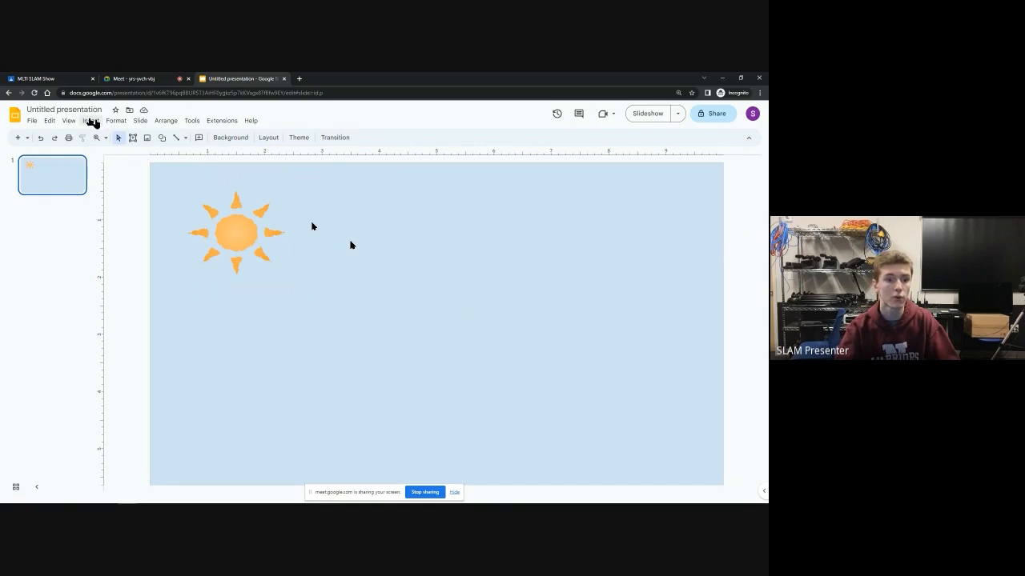
Step: Search the web for "cloud" images and insert the photo of large white cumulus clouds against a blue sky
click(92, 121)
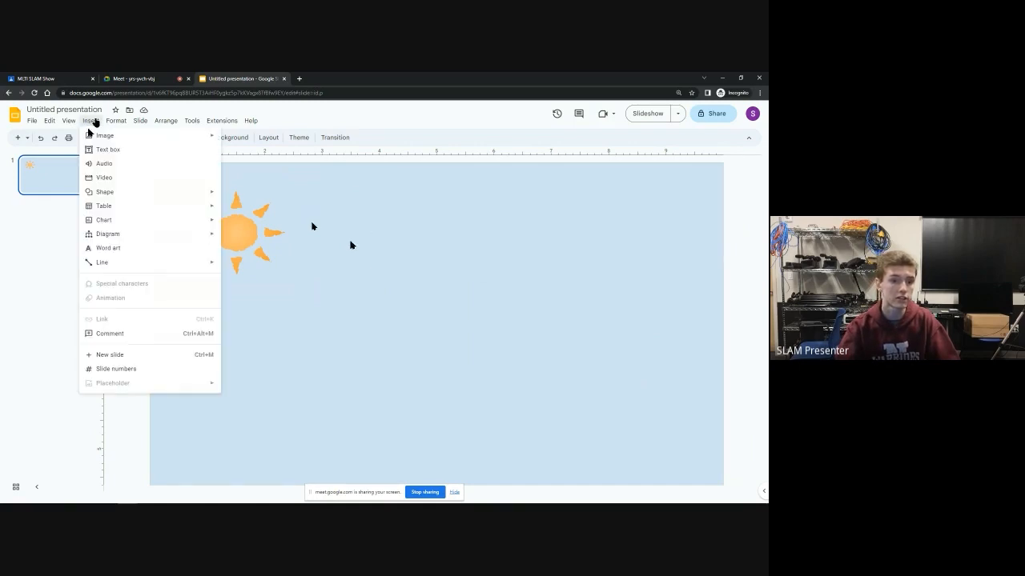
mouse_move(161, 137)
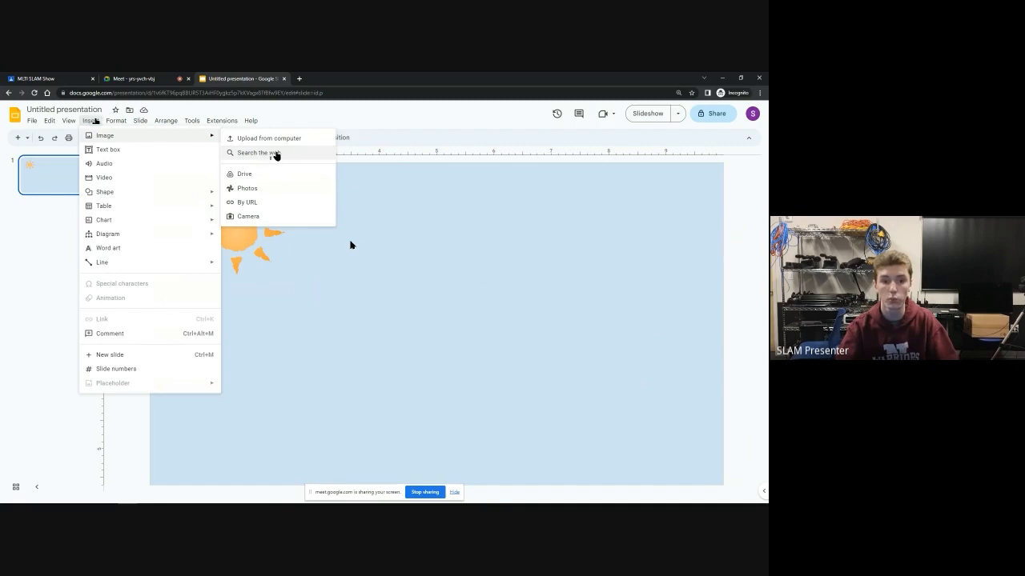
click(276, 155)
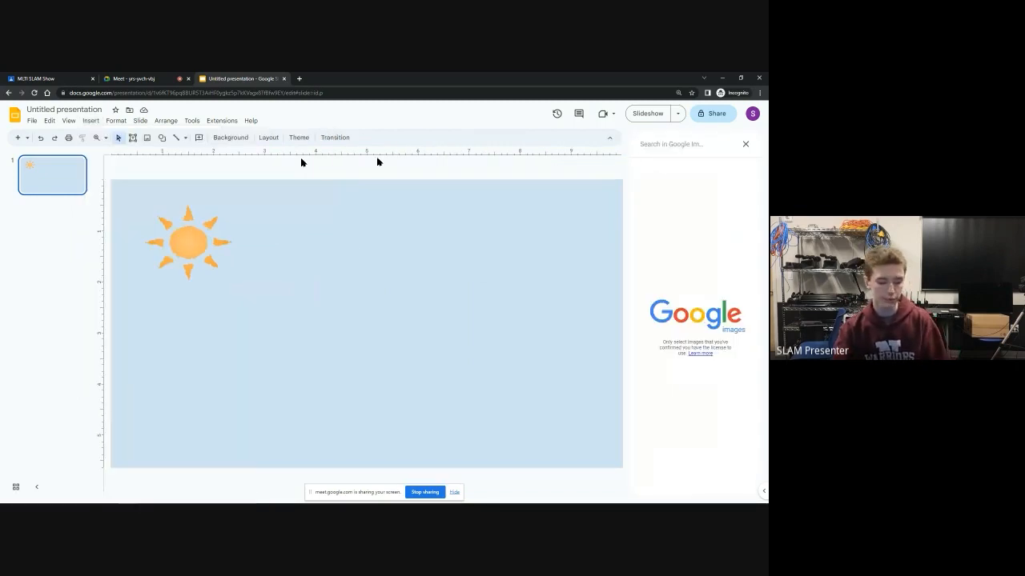
text(cloud)
key(Return)
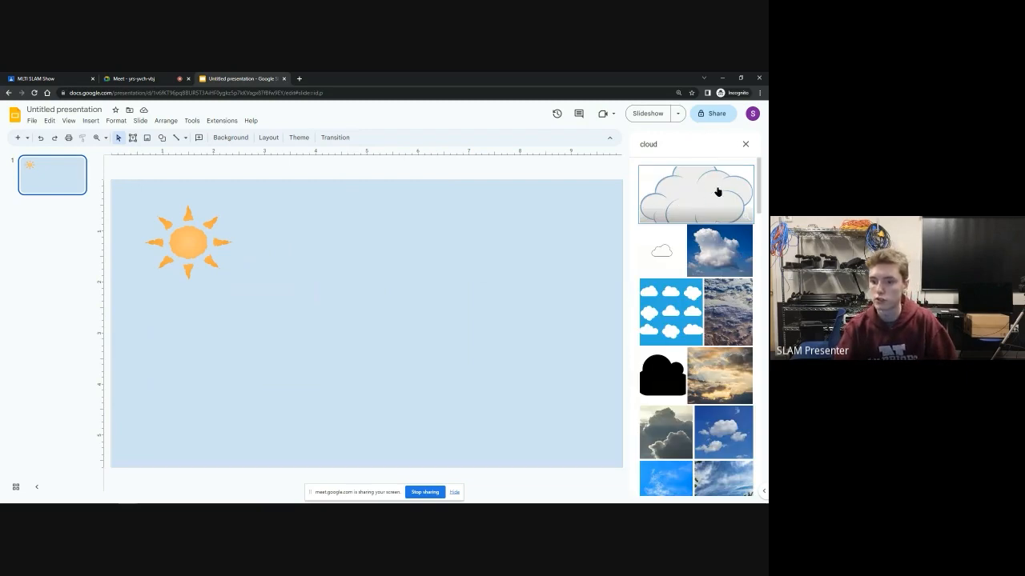
drag(758, 186, 765, 248)
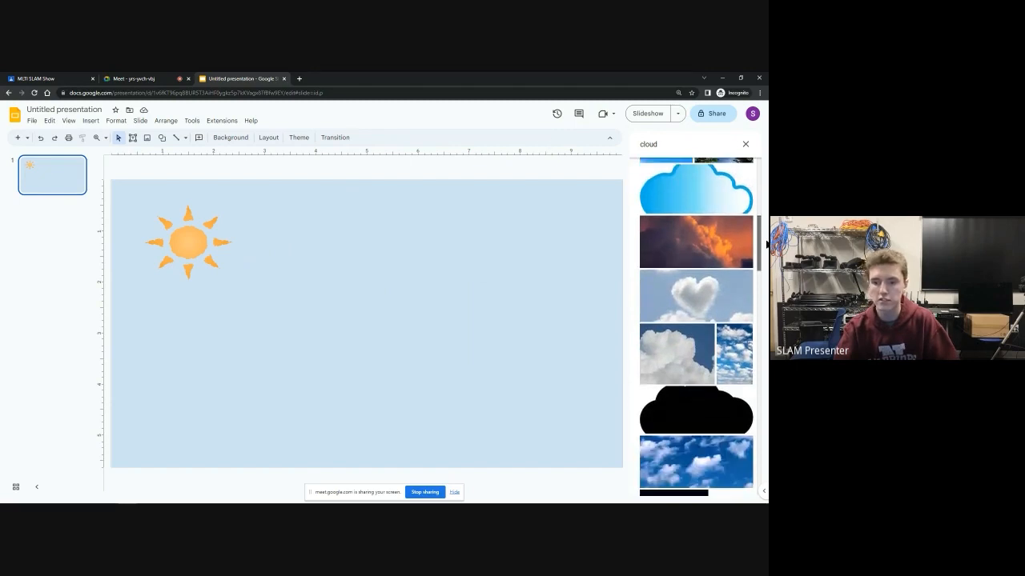
click(683, 345)
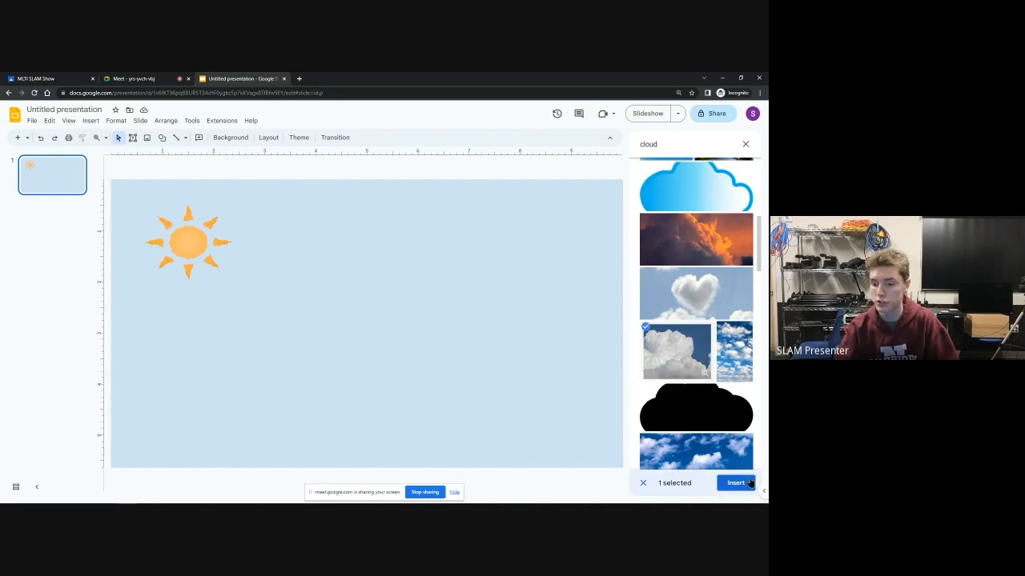
click(733, 484)
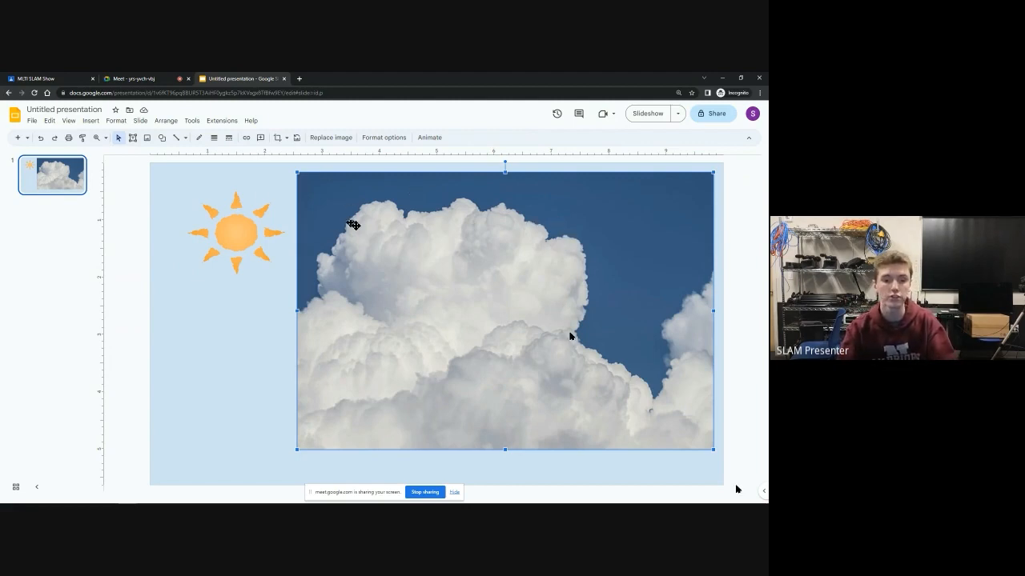
Step: Crop the cloud photo to its lower-left part so that only cloud and no sky is left
click(277, 139)
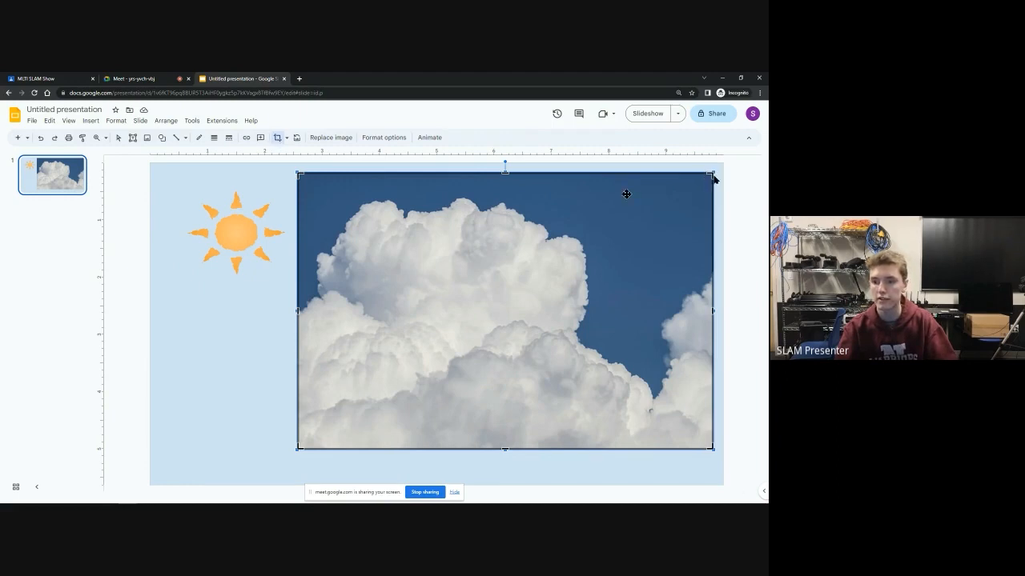
drag(710, 174, 548, 320)
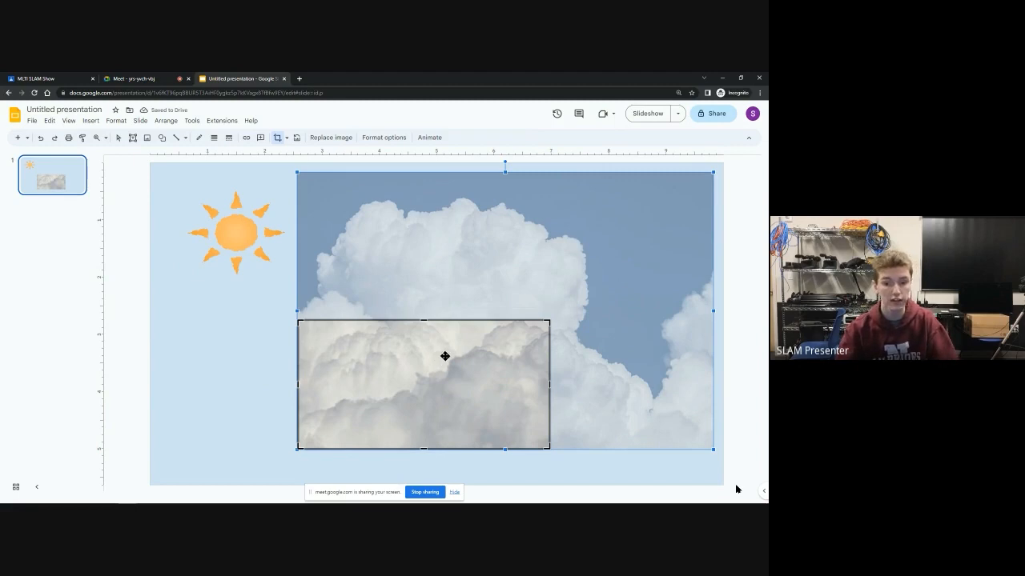
key(Return)
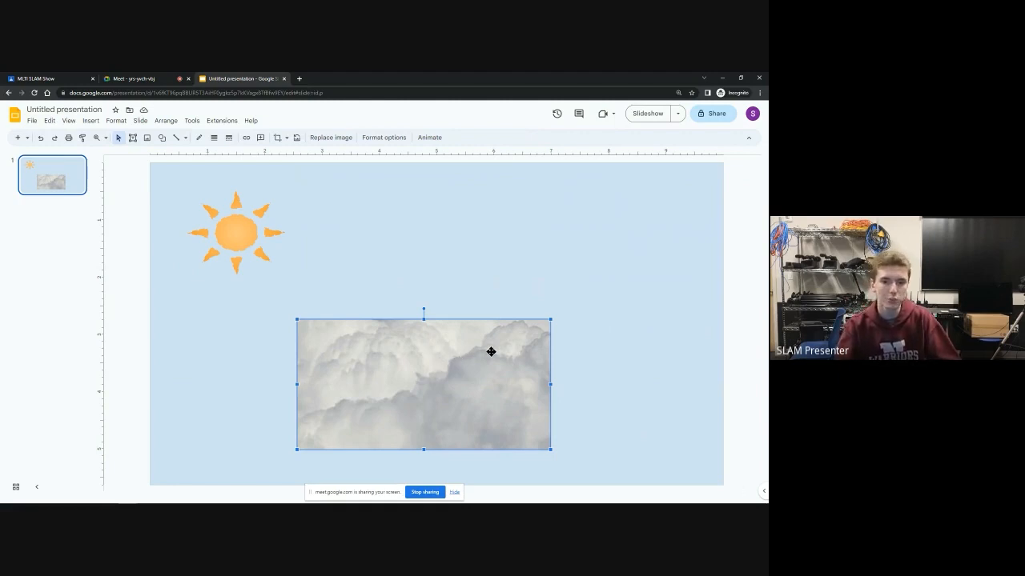
Step: Mask the cropped photo with the cloud shape
click(287, 140)
mouse_move(294, 158)
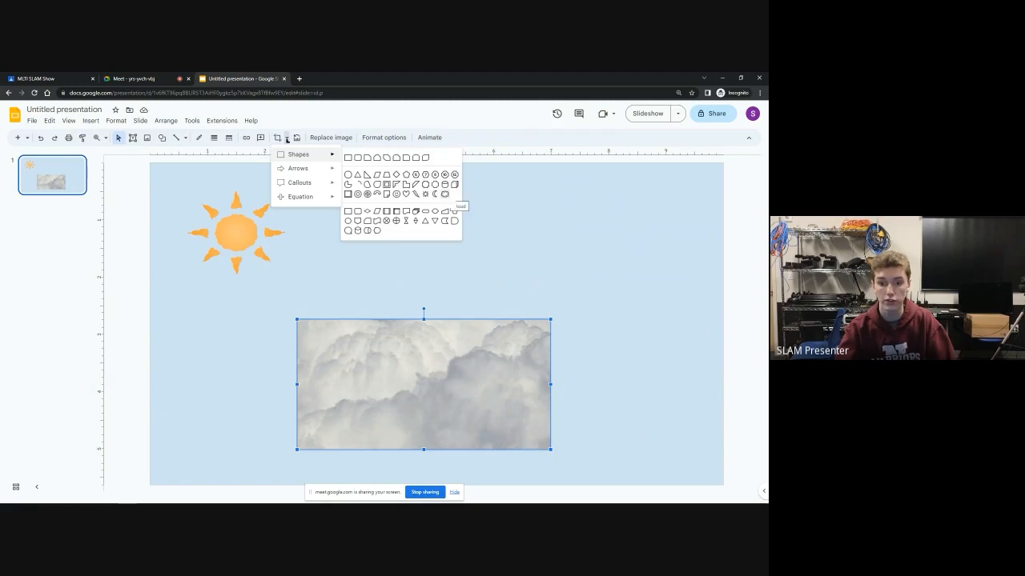
click(446, 193)
click(597, 291)
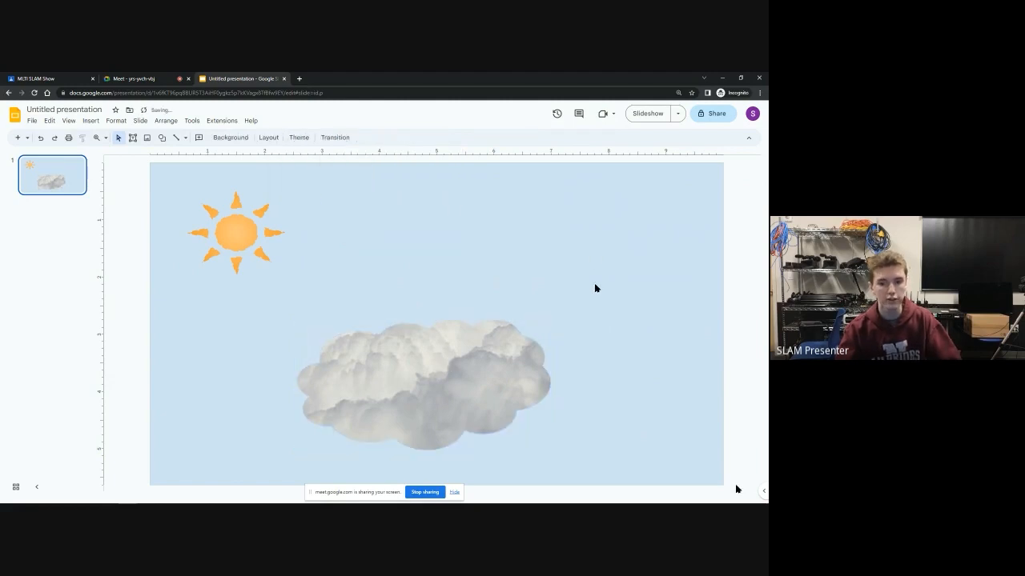
Step: Move the cloud to the slide's upper-right corner and shrink it slightly so it sits level with the sun
click(396, 379)
drag(391, 403, 554, 258)
drag(462, 305, 535, 293)
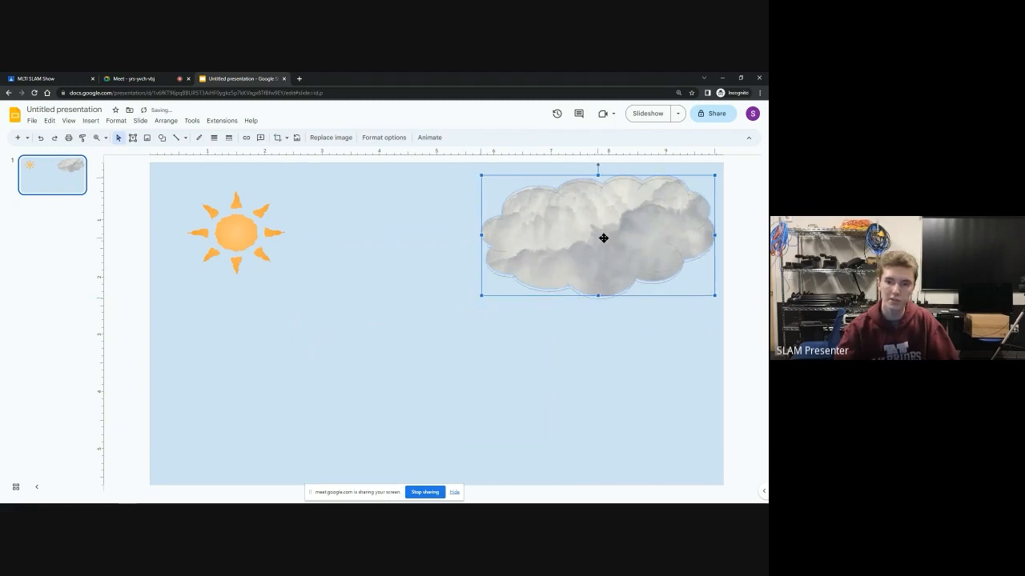
drag(617, 240, 596, 246)
click(588, 339)
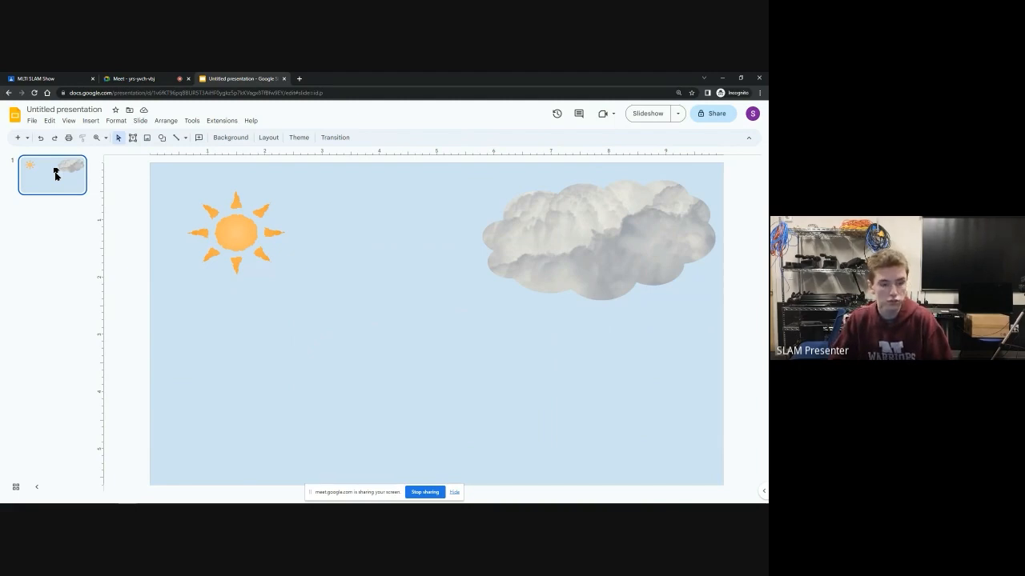
Step: Duplicate slide 1 and, on the copy, shift the sun horizontally right by about 0.75 in
key(ctrl+d)
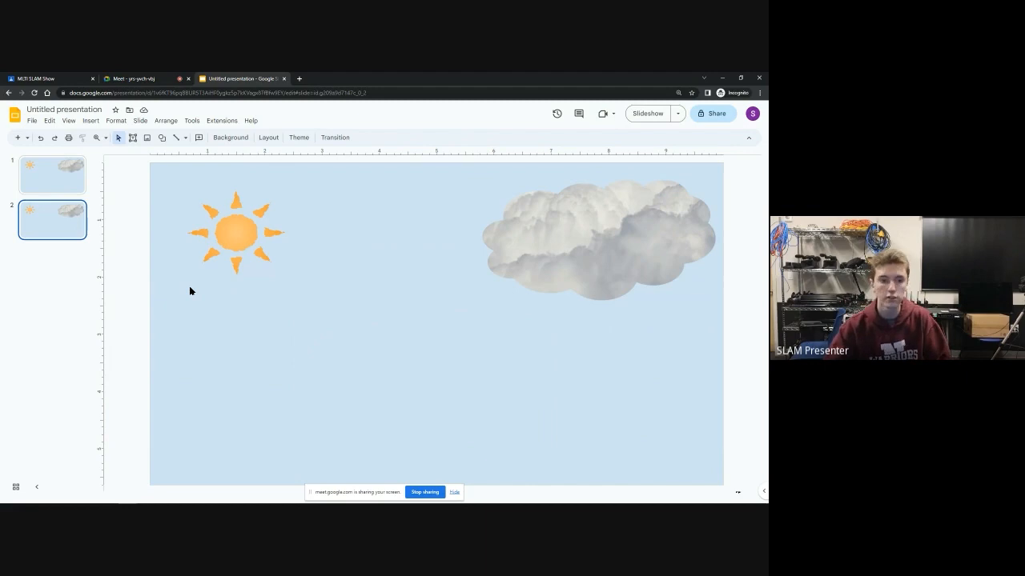
click(235, 236)
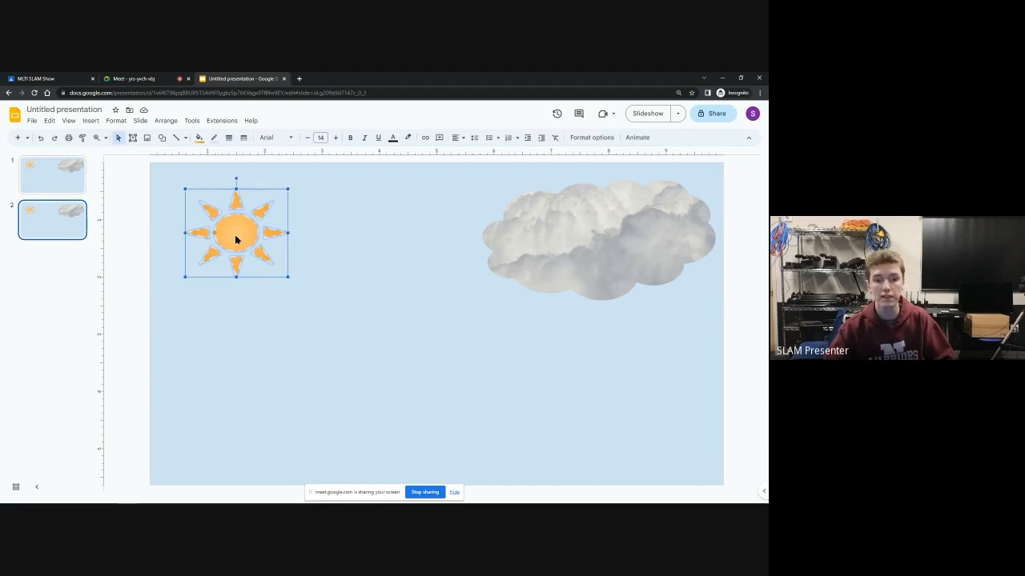
key(Right)
key(Right)
key(Right)
key(Right)
key(Right)
key(Right)
key(Right)
key(Right)
key(Right)
key(Right)
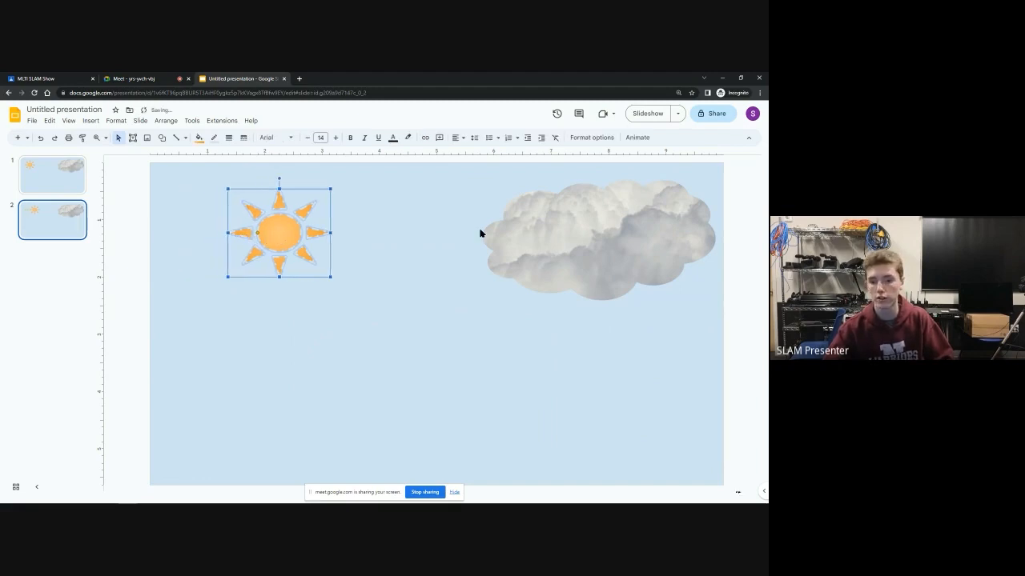
Step: On slide 2, shift the cloud horizontally left by about 0.75 in toward the sun
click(600, 241)
key(Left)
key(Left)
key(Left)
key(Left)
key(Left)
key(Left)
key(Left)
key(Left)
key(Left)
key(Left)
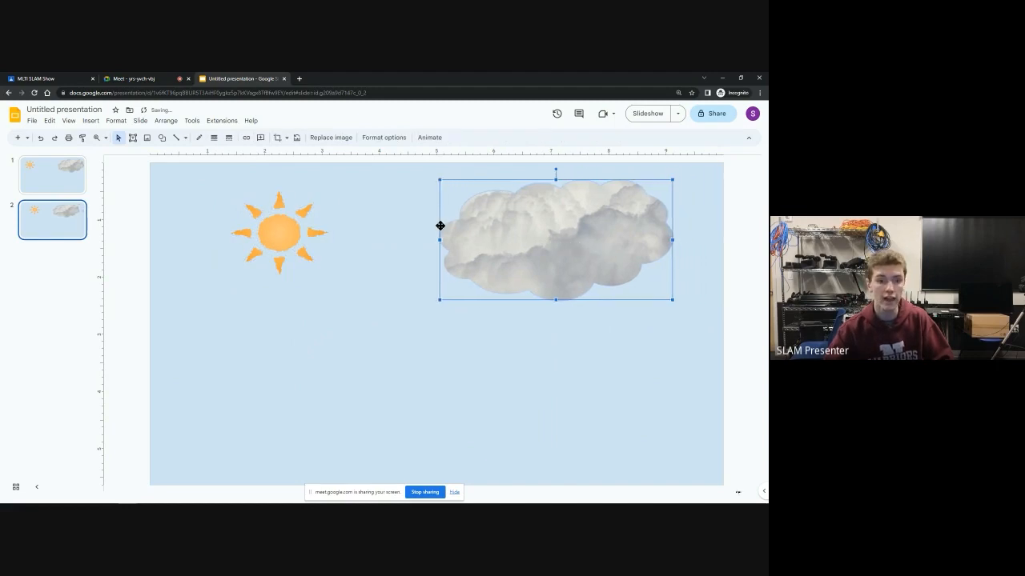
Step: Duplicate slide 2 and, on the copy, move the sun and cloud together until the cloud's left edge just overlaps the sun's rays
click(38, 225)
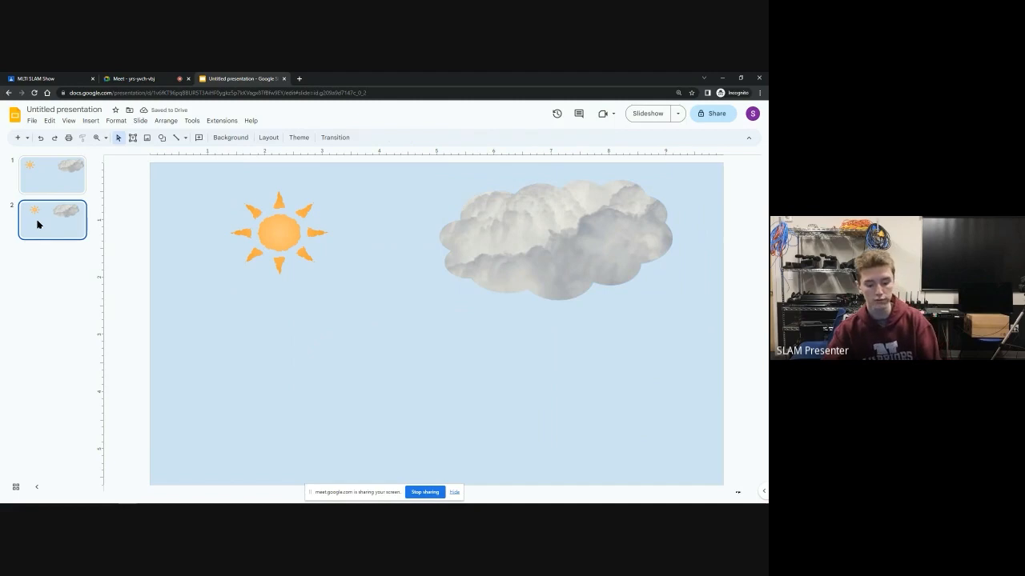
key(ctrl+d)
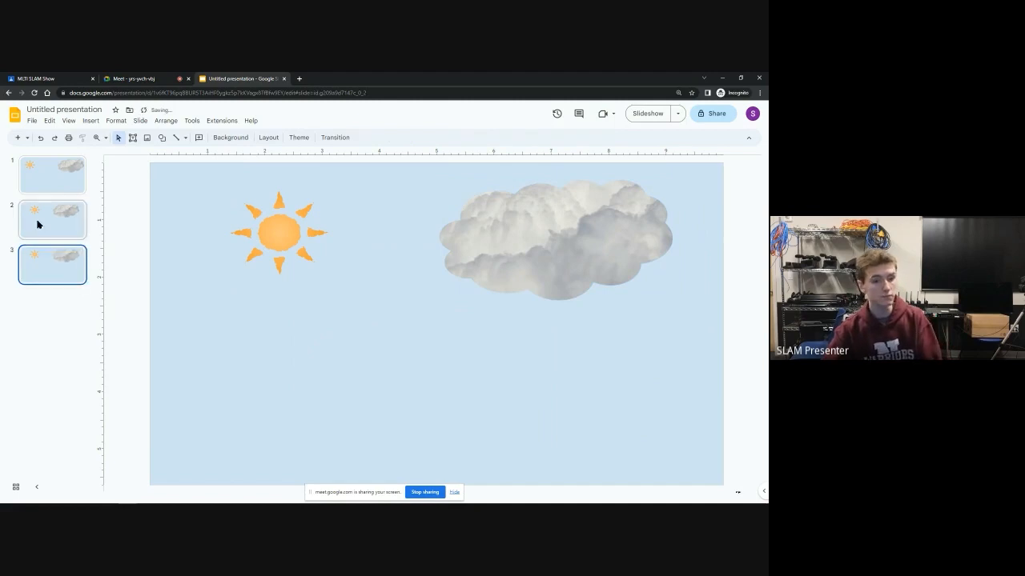
click(275, 240)
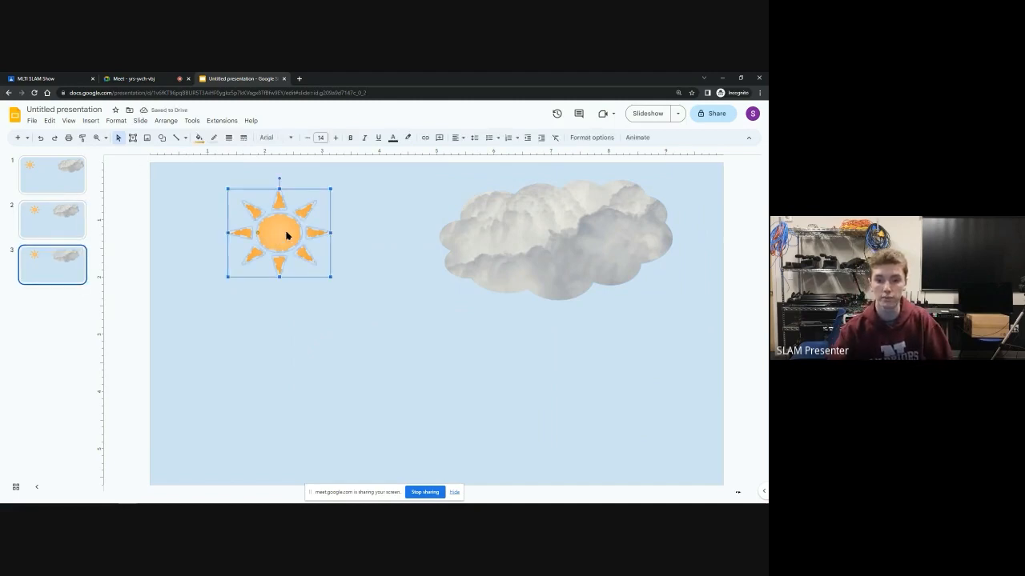
drag(309, 240, 362, 234)
drag(487, 236, 455, 249)
Step: Duplicate slide 3 and, on the copy, shift the sun right until its disc is about half behind the cloud
click(80, 261)
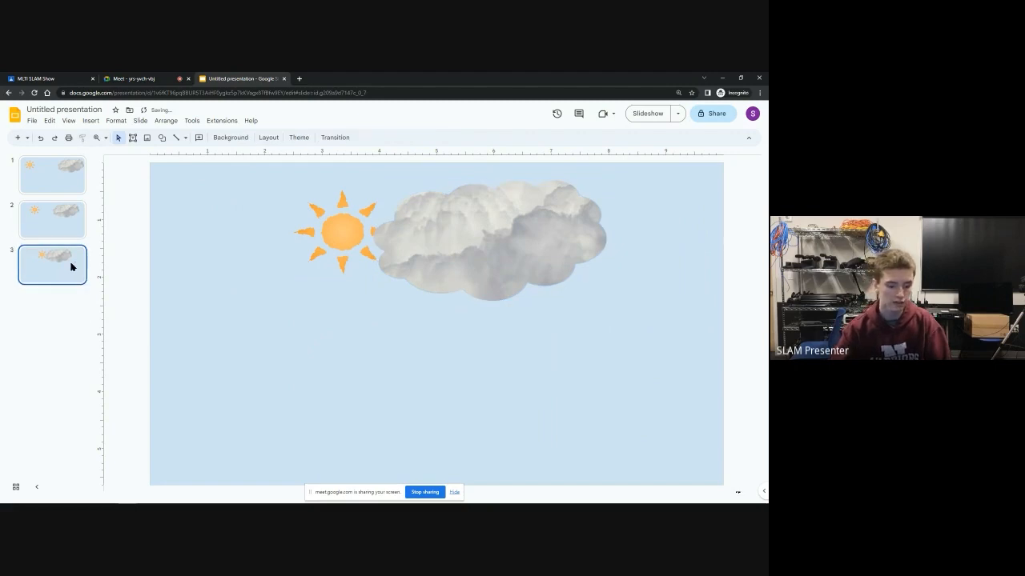
key(ctrl+d)
click(346, 247)
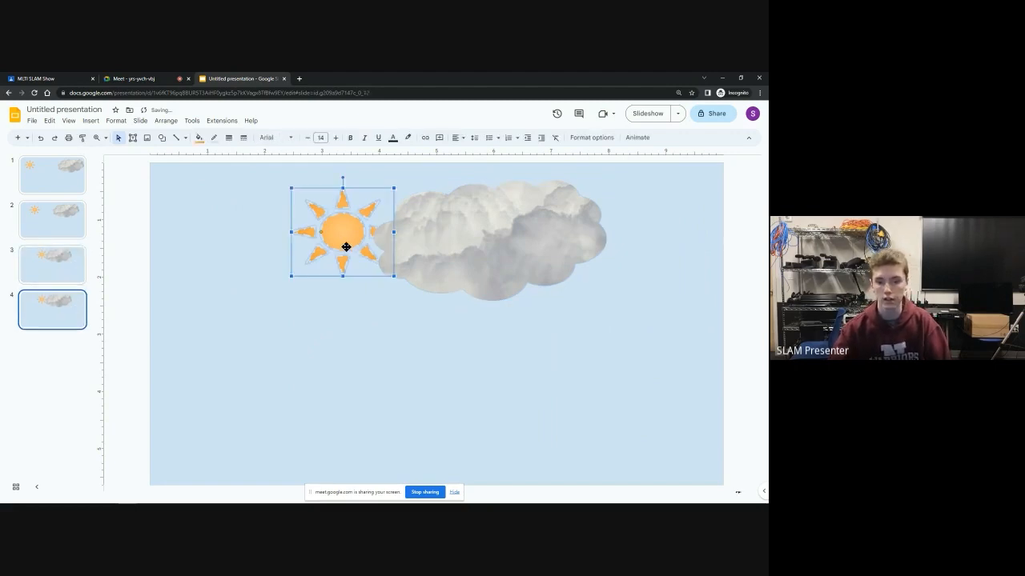
key(Right)
key(Right)
key(Right)
key(Right)
key(Right)
key(Right)
key(Right)
key(Right)
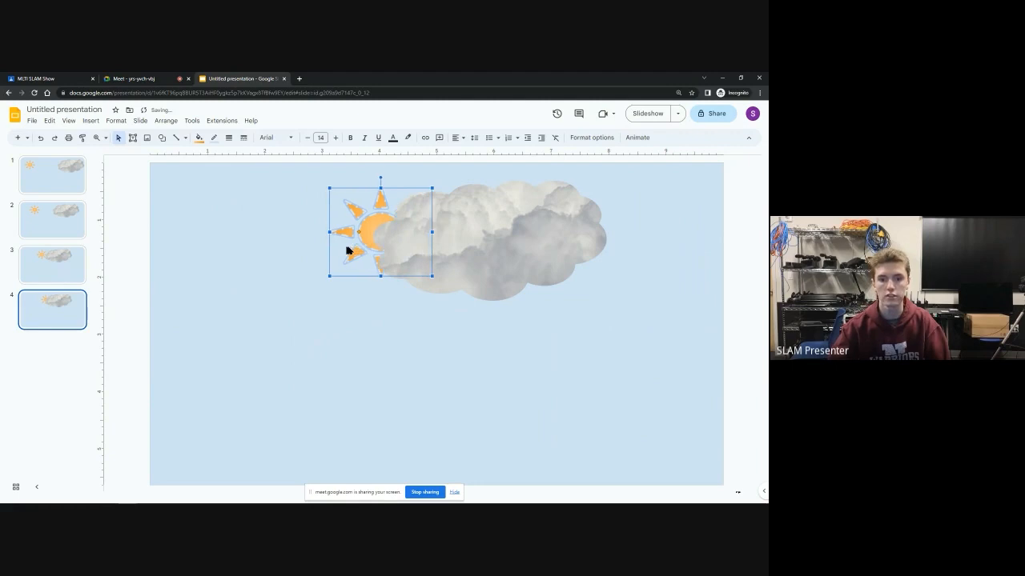
Step: On slide 4, shift the cloud left by about 0.5 in so only the tips of the sun's left rays stick out
click(498, 257)
key(Left)
key(Left)
key(Left)
key(Left)
key(Left)
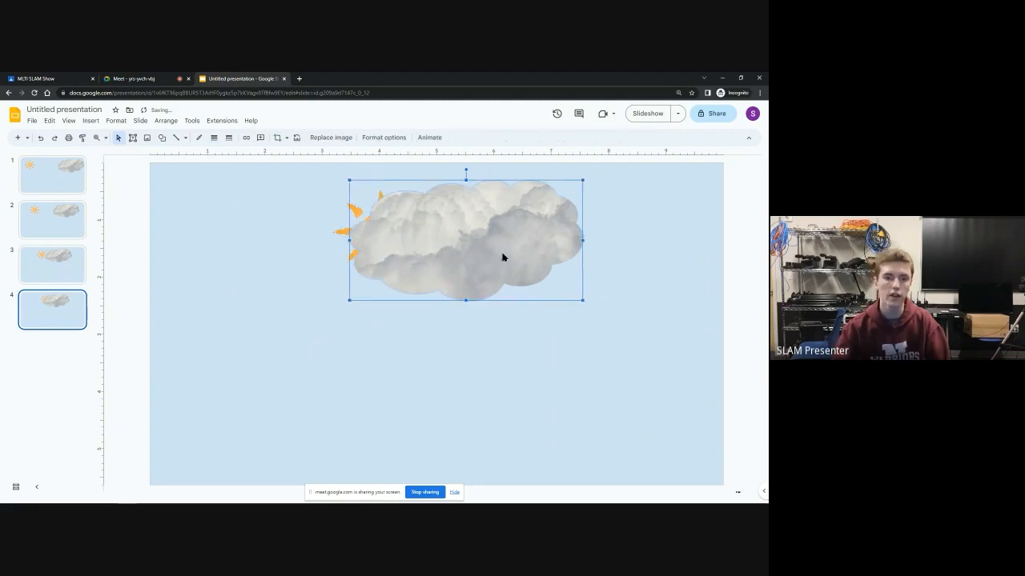
key(Left)
Step: Duplicate slide 4 and, on the copy, shift the cloud left by about 0.9 in so it fully covers the sun
click(32, 307)
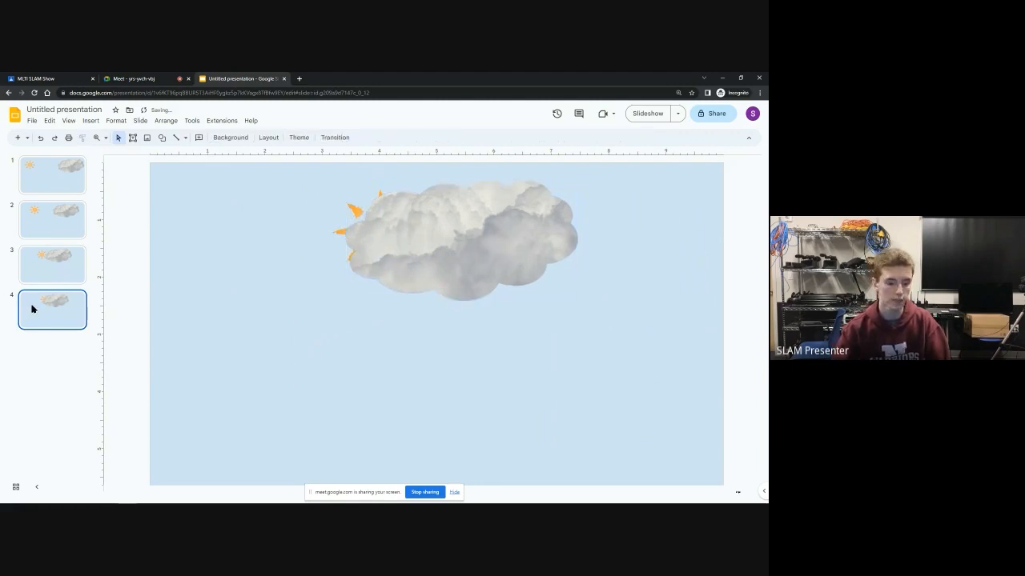
key(ctrl+d)
click(462, 240)
key(Left)
key(Left)
key(Left)
key(Left)
key(Left)
key(Left)
key(Left)
key(Left)
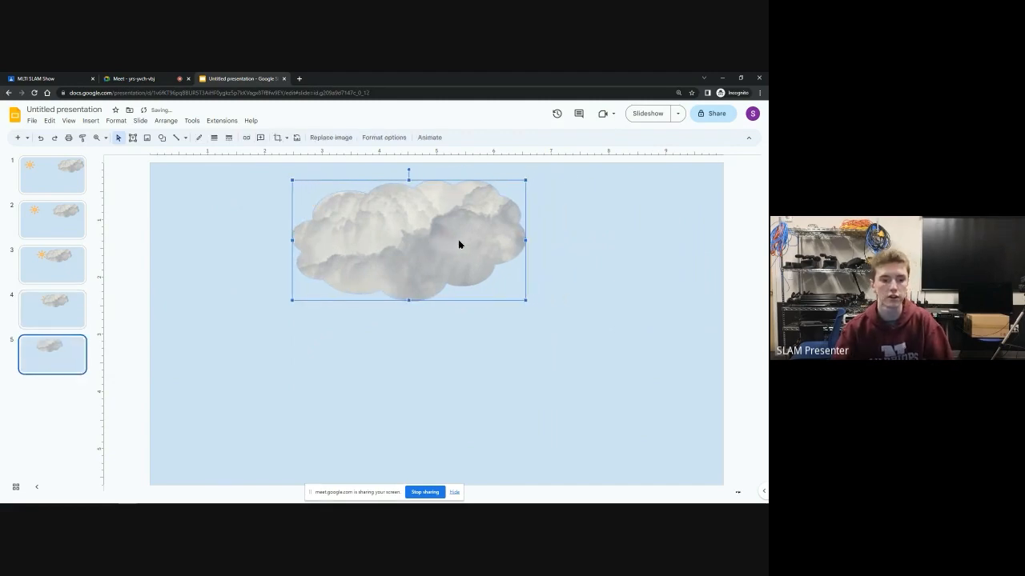
Step: Duplicate slide 5 and, on the copy, shift the cloud further left by about 1.2 in, keeping the sun hidden behind it
click(55, 357)
key(ctrl+d)
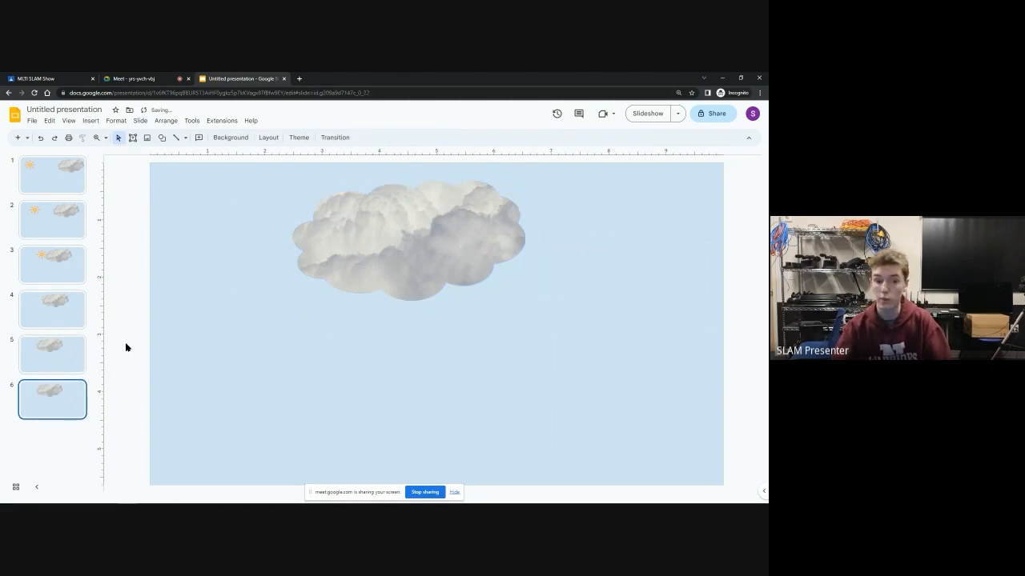
click(396, 257)
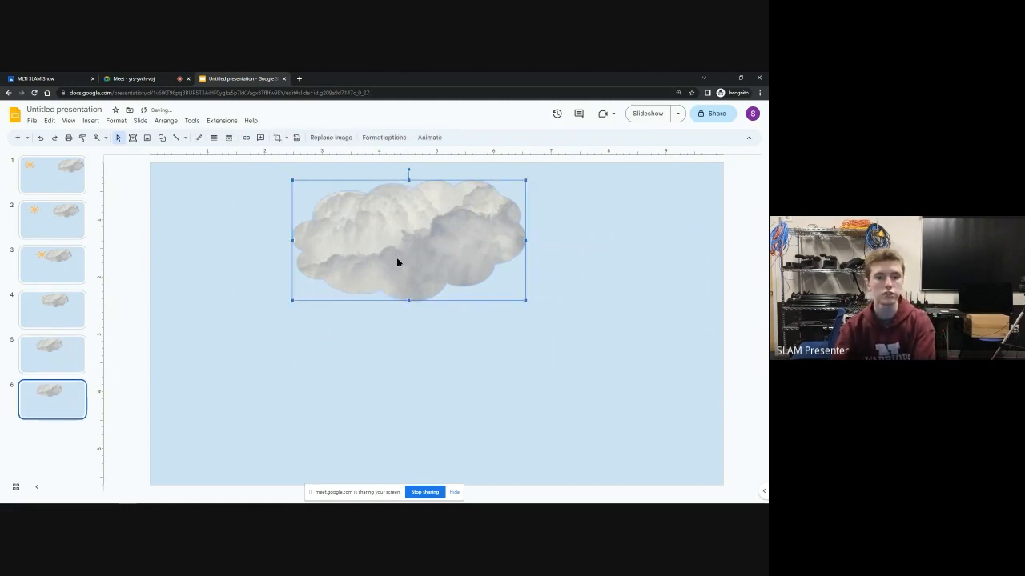
key(Left)
key(Left)
key(Left)
key(Left)
key(Left)
key(Left)
key(Left)
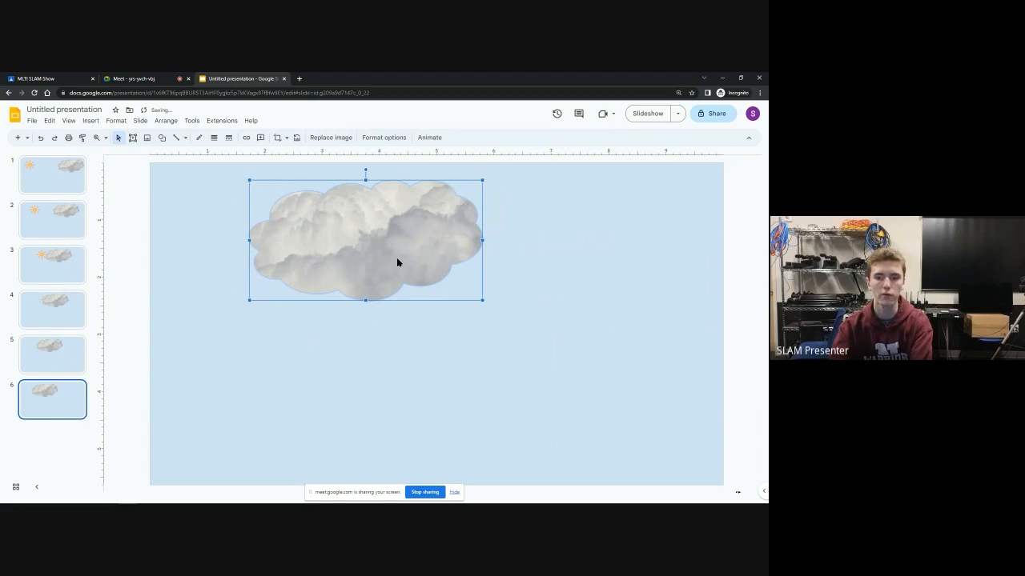
key(Left)
key(Left)
key(Left)
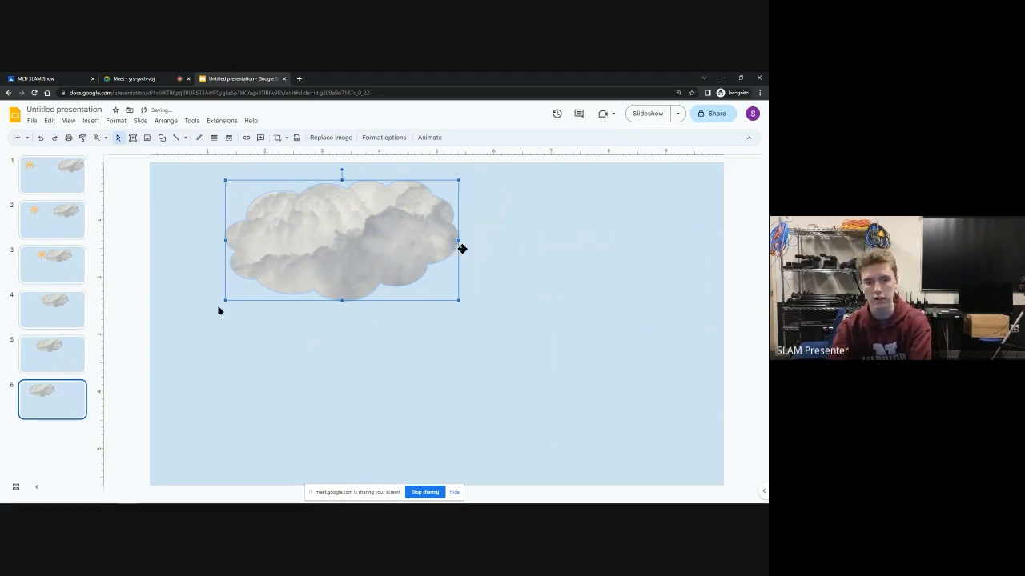
Step: Duplicate slide 6 and, on the copy, shift the cloud a little further left
click(64, 405)
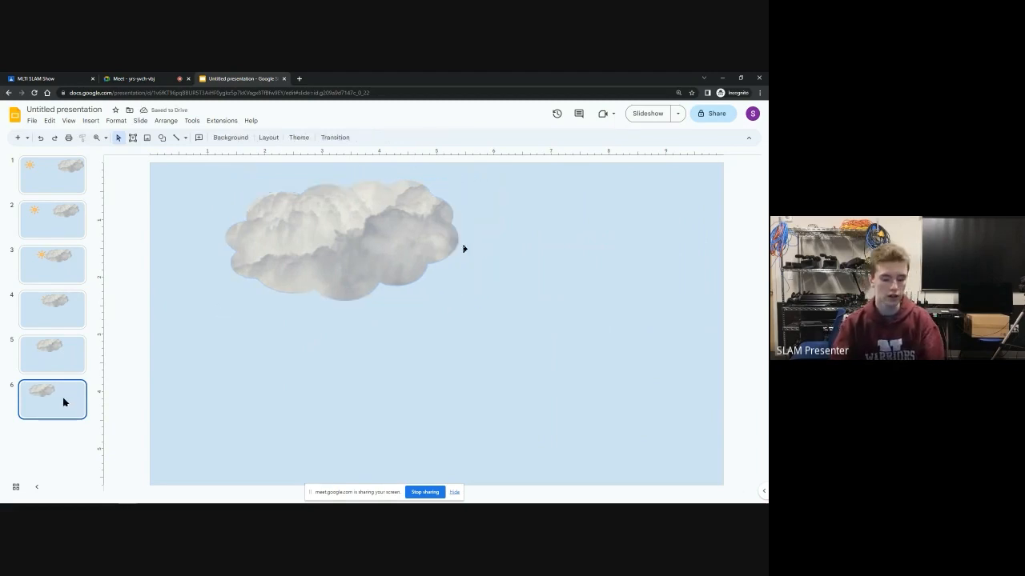
key(ctrl+d)
click(373, 256)
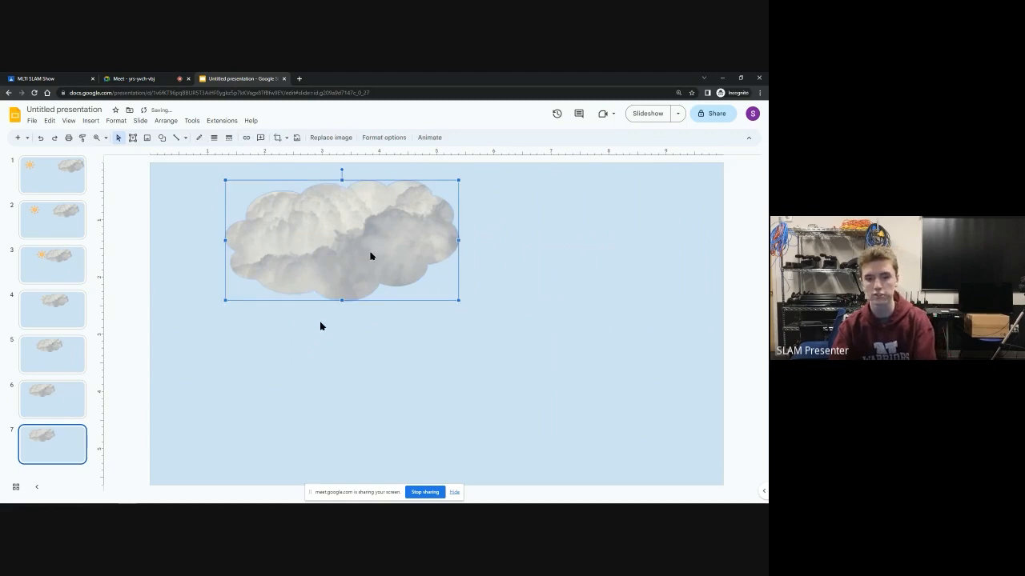
key(Left)
key(Left)
key(Left)
key(Left)
key(Left)
key(Left)
Step: On slide 7, shift the sun right until it has come out from behind the cloud's right edge
click(427, 232)
key(Right)
key(Right)
key(Right)
key(Right)
key(Right)
key(Right)
key(Right)
key(Right)
key(Right)
key(Right)
key(Right)
key(Right)
key(Right)
key(Right)
key(Right)
key(Right)
key(Right)
key(Right)
Step: Duplicate slide 7 and, on the copy, shift the sun right so a clear gap separates it from the cloud
click(57, 435)
key(ctrl+d)
click(476, 236)
key(Right)
key(Right)
key(Right)
key(Right)
key(Right)
key(Right)
key(Right)
key(Right)
key(Right)
key(Right)
key(Right)
key(Right)
key(Right)
Step: On slide 8, shift the cloud left until it almost reaches the slide's left edge
click(293, 248)
key(Left)
key(Left)
key(Left)
key(Left)
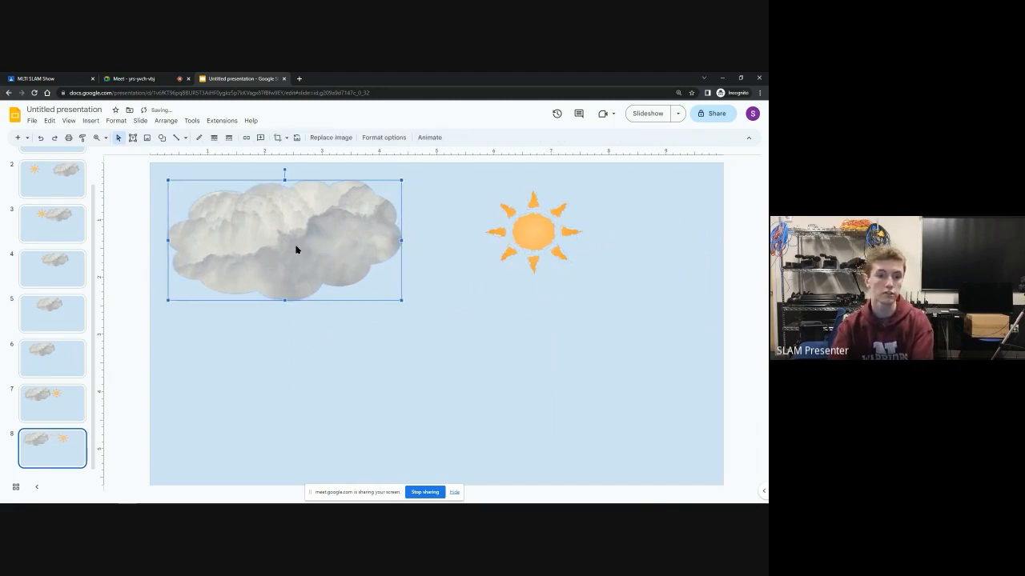
key(Left)
key(Left)
key(Left)
Step: On slide 8, shift the sun further right by about 1.1 in, away from the cloud
click(521, 233)
key(Right)
key(Right)
key(Right)
key(Right)
key(Right)
key(Right)
key(Right)
key(Right)
key(Right)
key(Right)
key(Right)
key(Right)
key(Right)
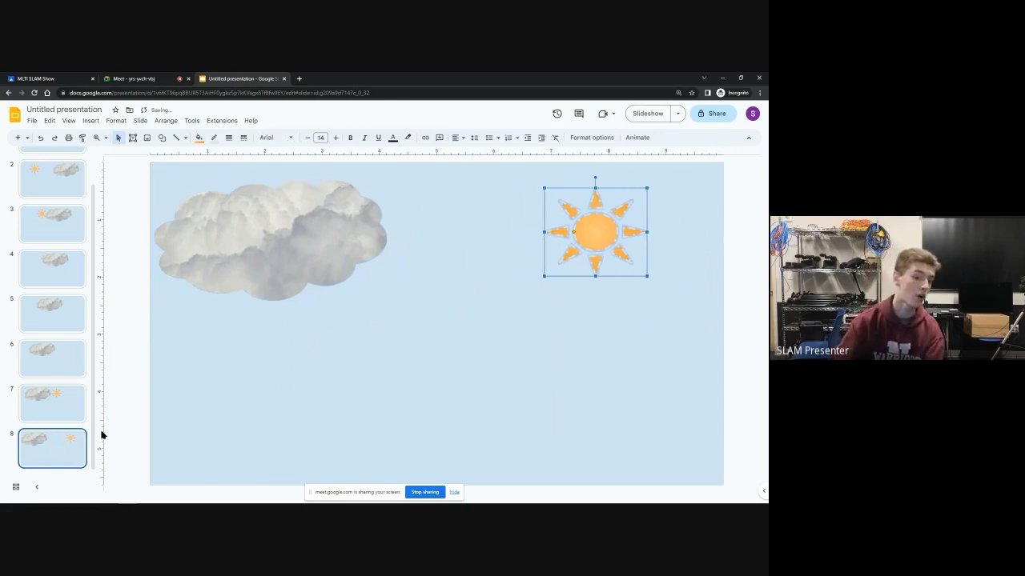
Step: Duplicate slide 8 and, on the copy, shift the sun right by about 0.9 in, close to the slide's right edge
click(55, 446)
key(ctrl+d)
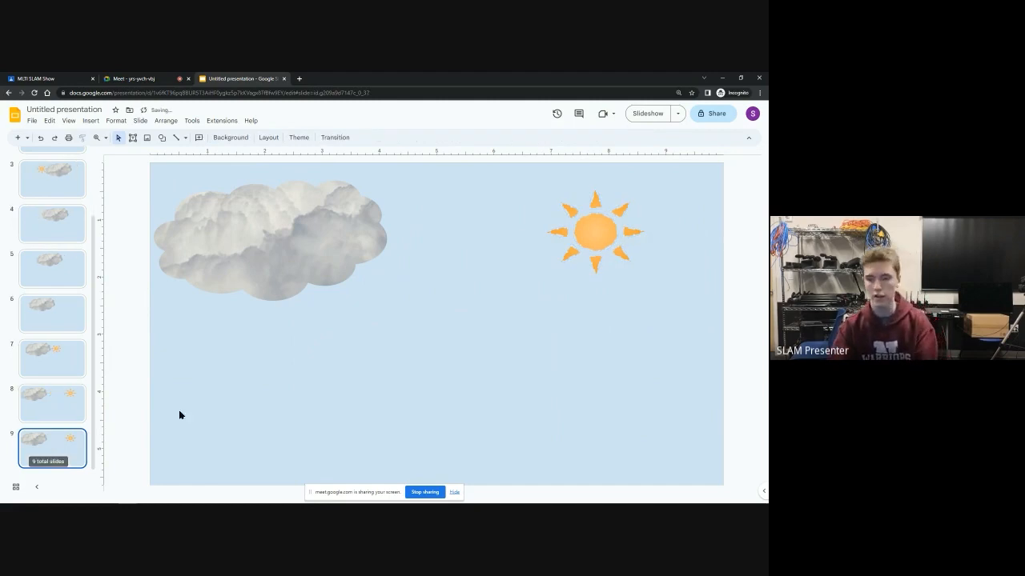
click(601, 233)
key(Right)
key(Right)
key(Right)
key(Right)
key(Right)
key(Right)
key(Right)
key(Right)
key(Right)
key(Right)
key(Right)
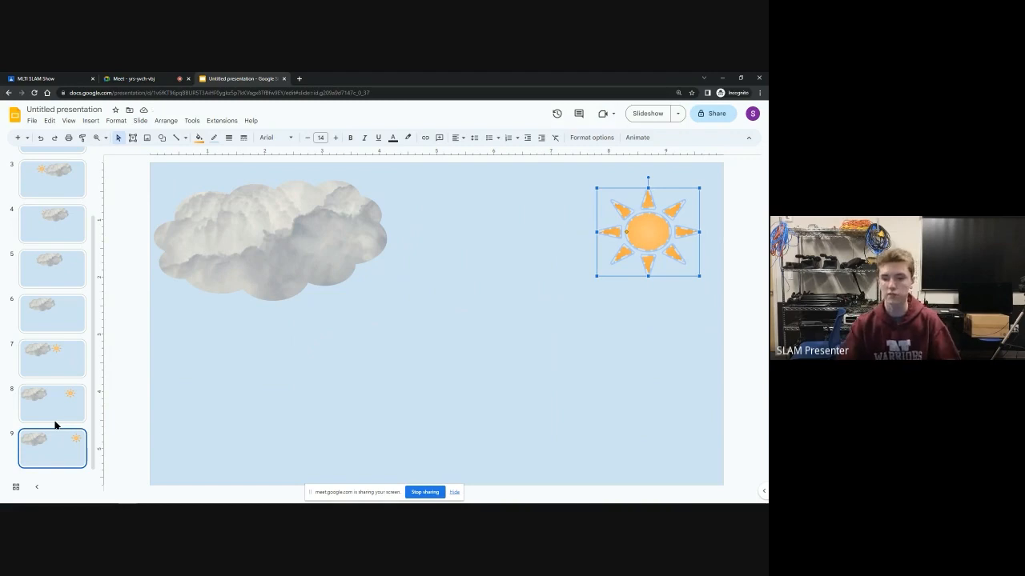
click(296, 340)
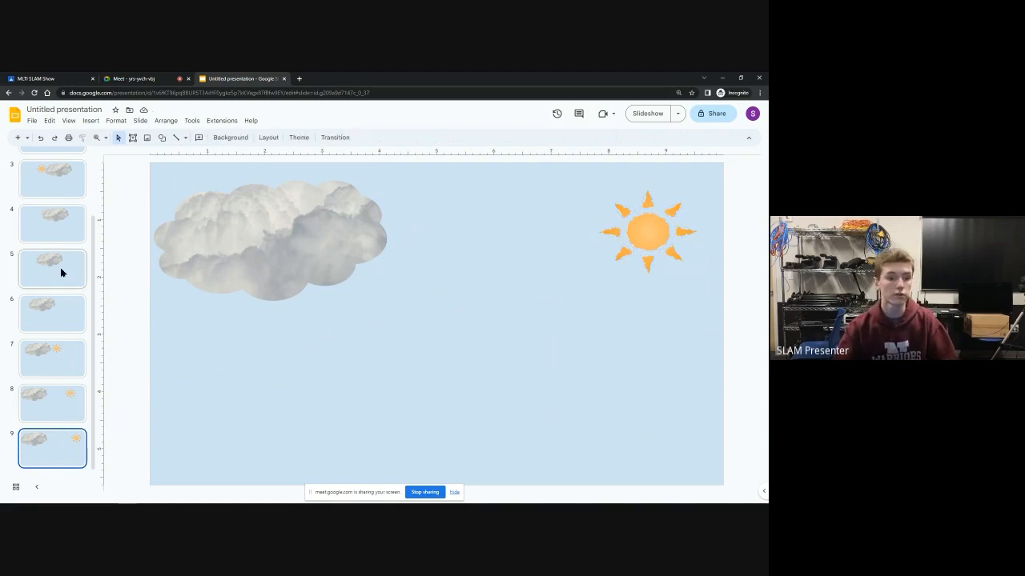
Step: Return to the first slide of the sequence
drag(91, 269, 90, 192)
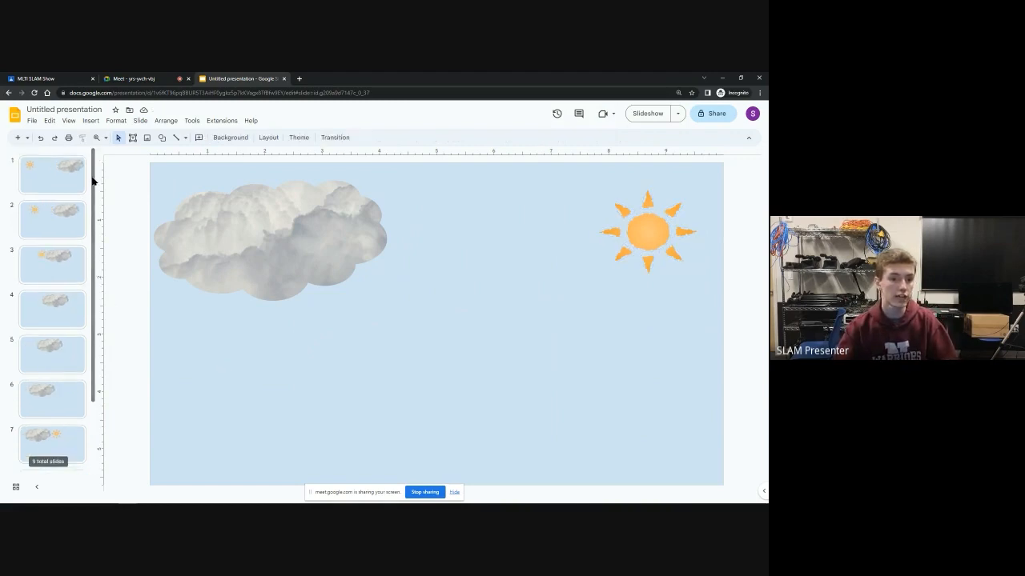
click(37, 176)
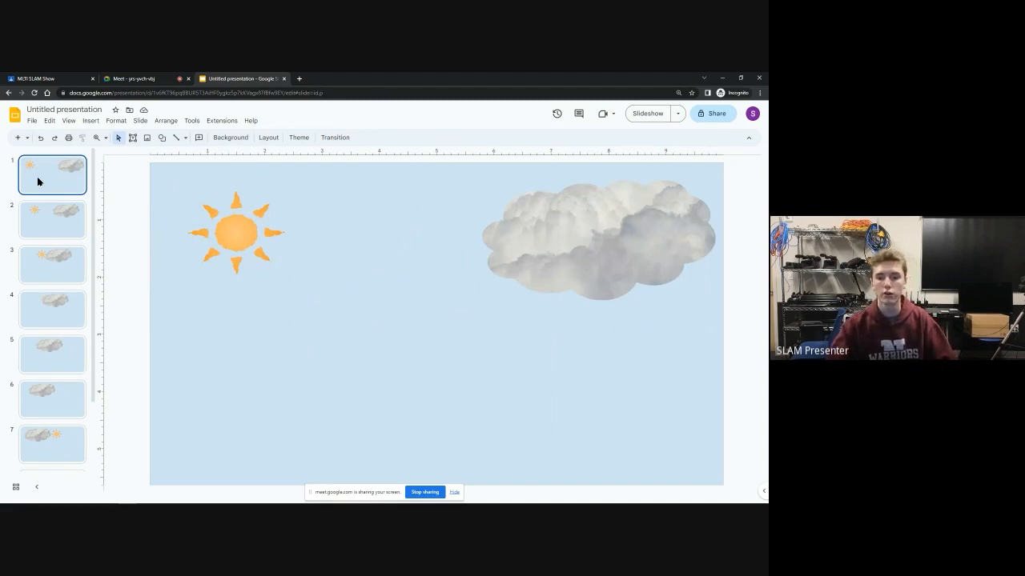
Step: Step through the slides from first to last to preview the sun and cloud passing each other
key(Down)
key(Down)
key(Down)
key(Down)
key(Down)
key(Down)
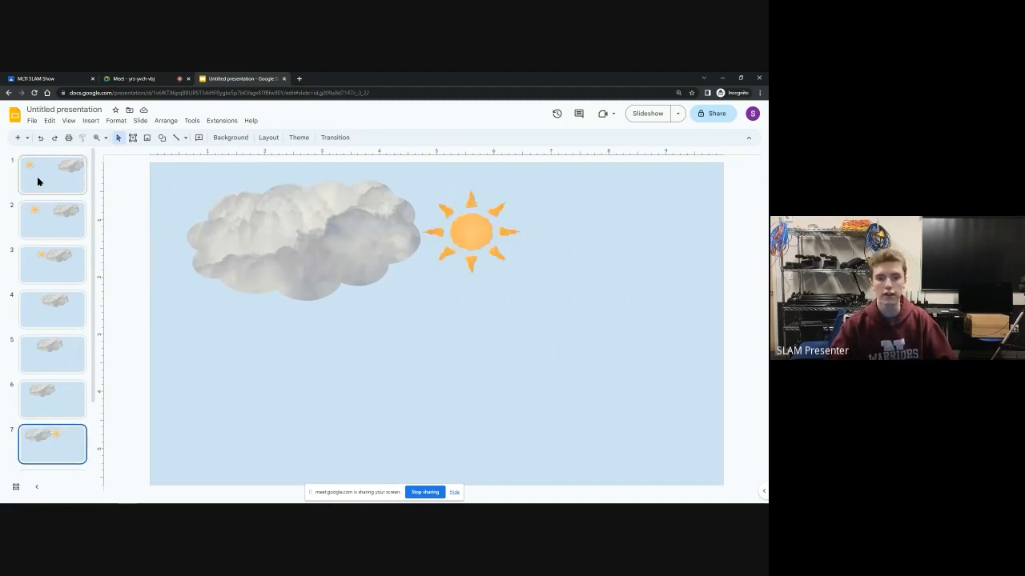
key(Down)
key(Down)
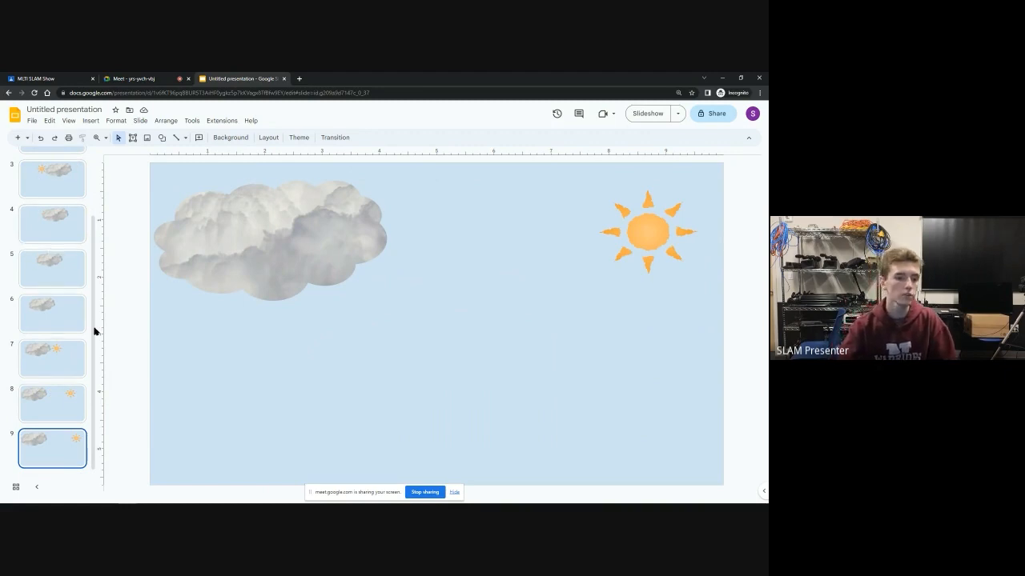
Step: Set the background of slide 4, where the sun is mostly hidden, to one shade darker blue
click(64, 216)
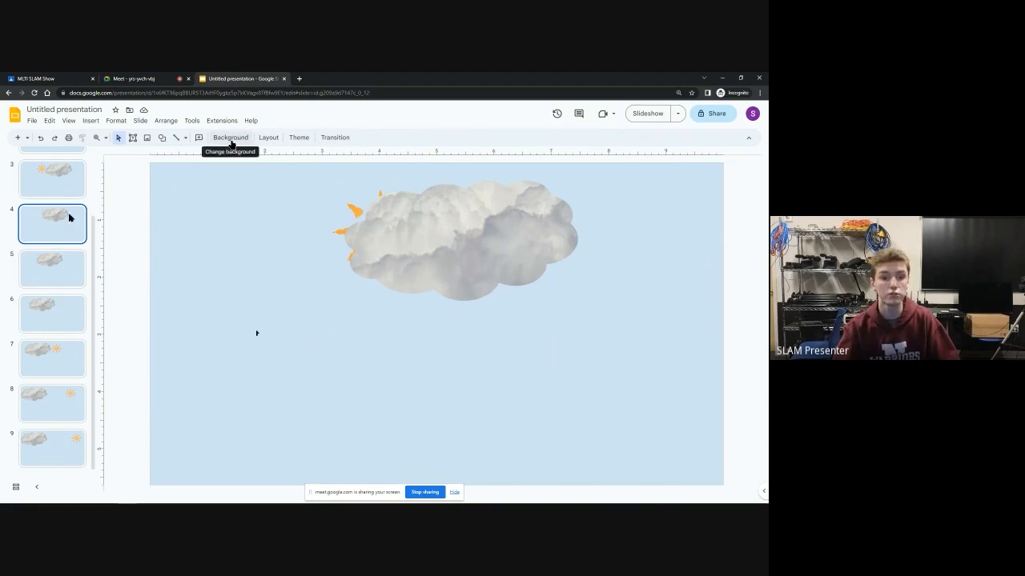
click(230, 140)
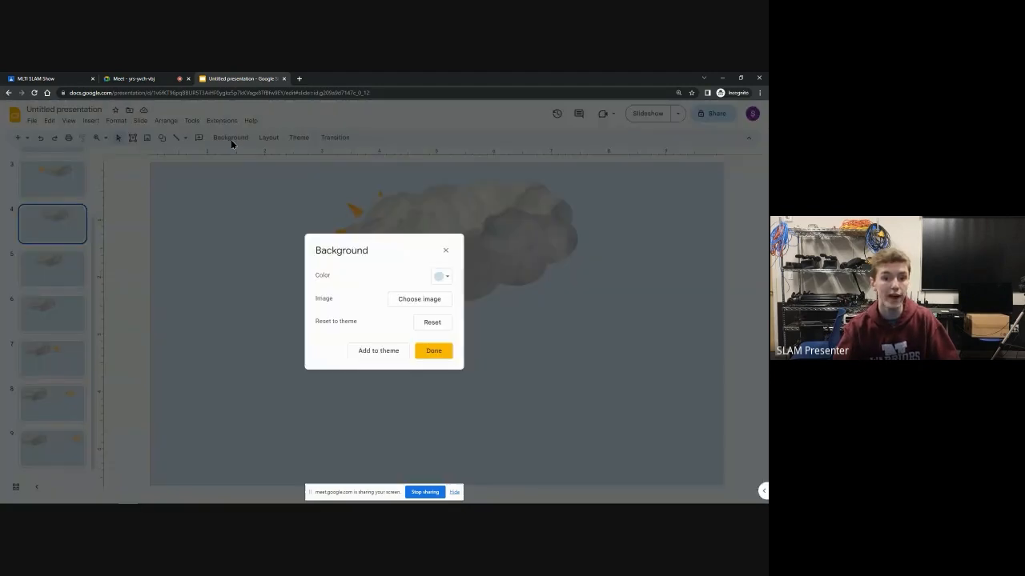
click(442, 275)
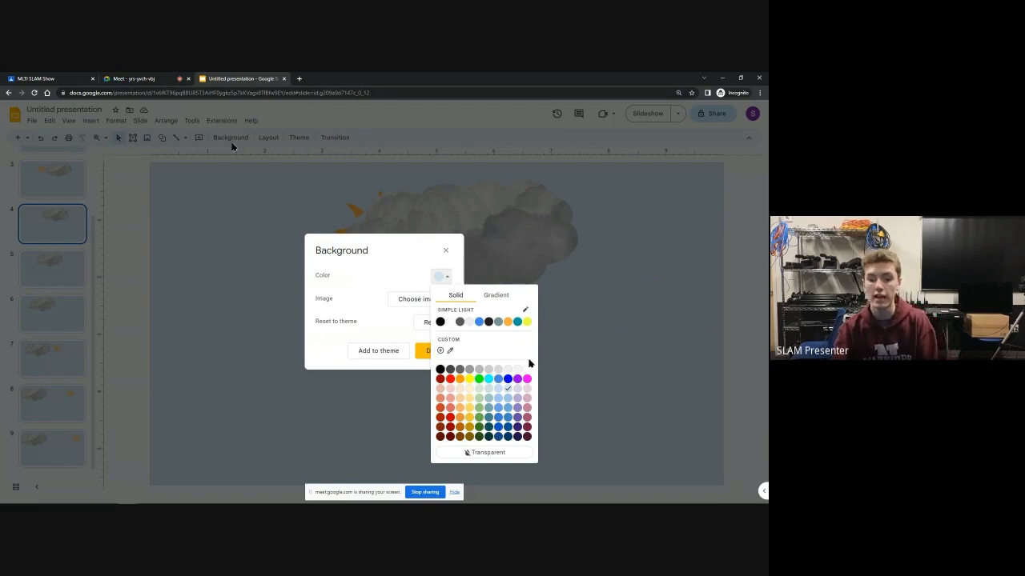
click(507, 403)
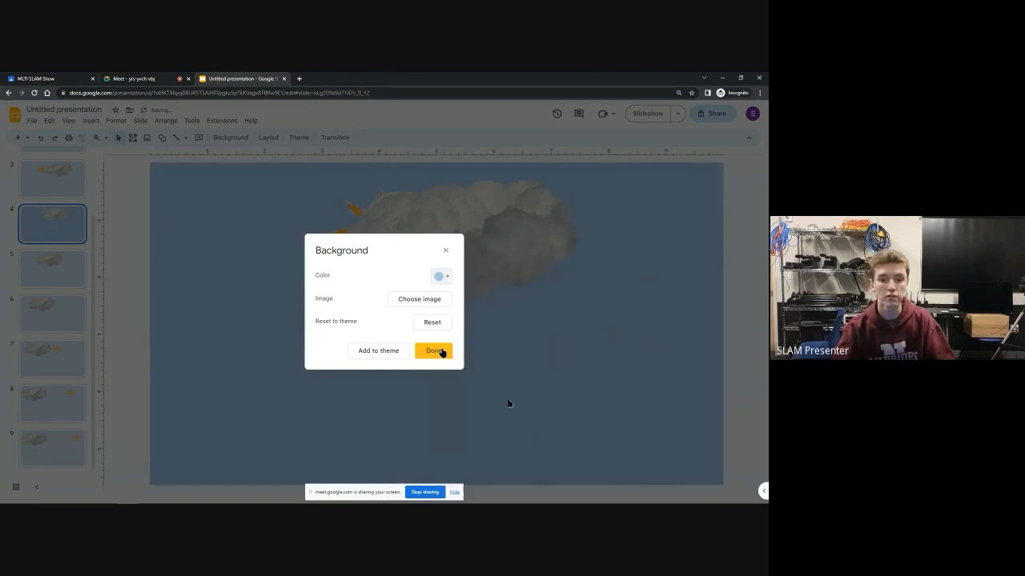
click(442, 352)
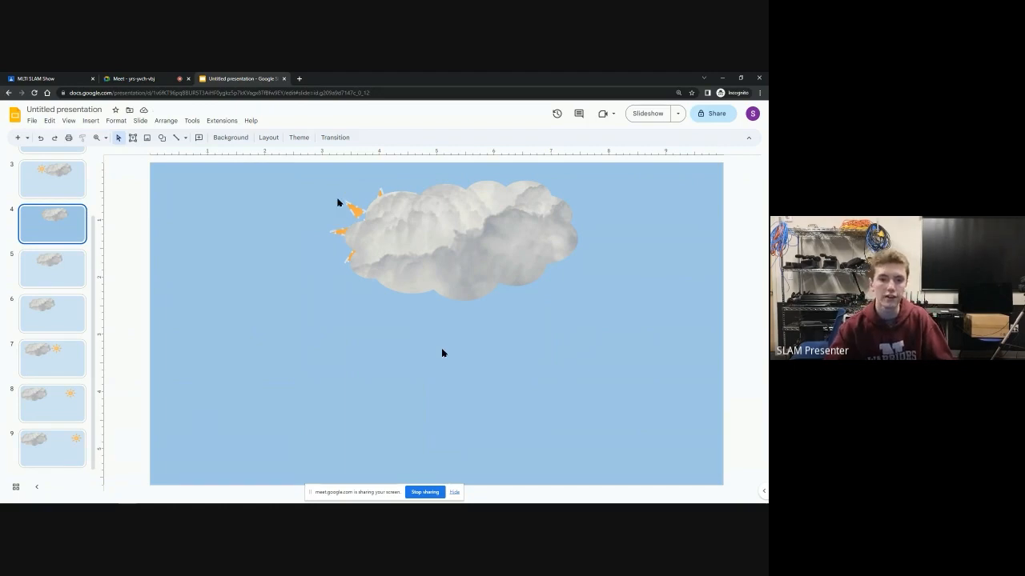
Step: Change the outline of the sun on slide 4 to the same blue as the slide's background
click(349, 205)
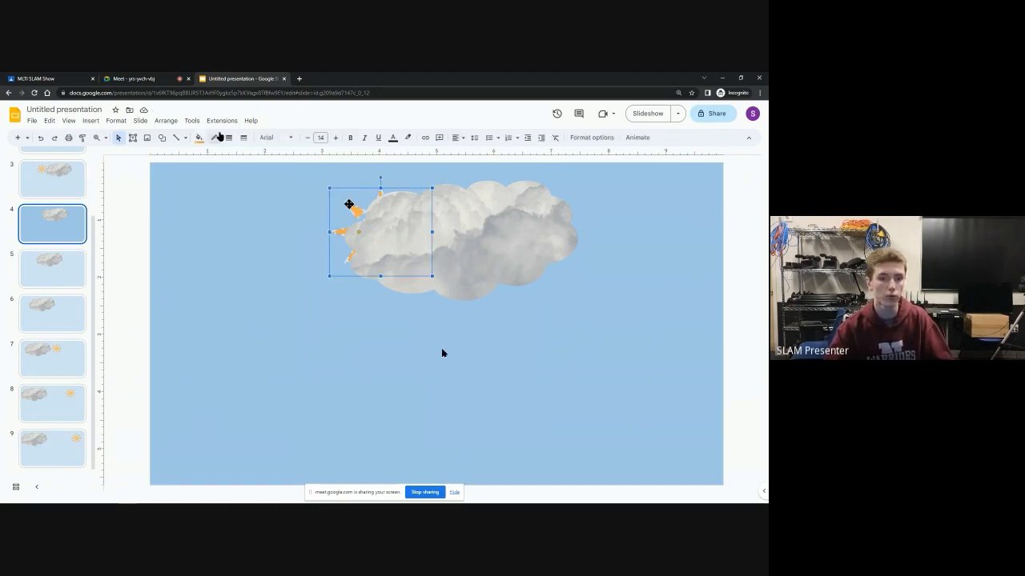
click(214, 138)
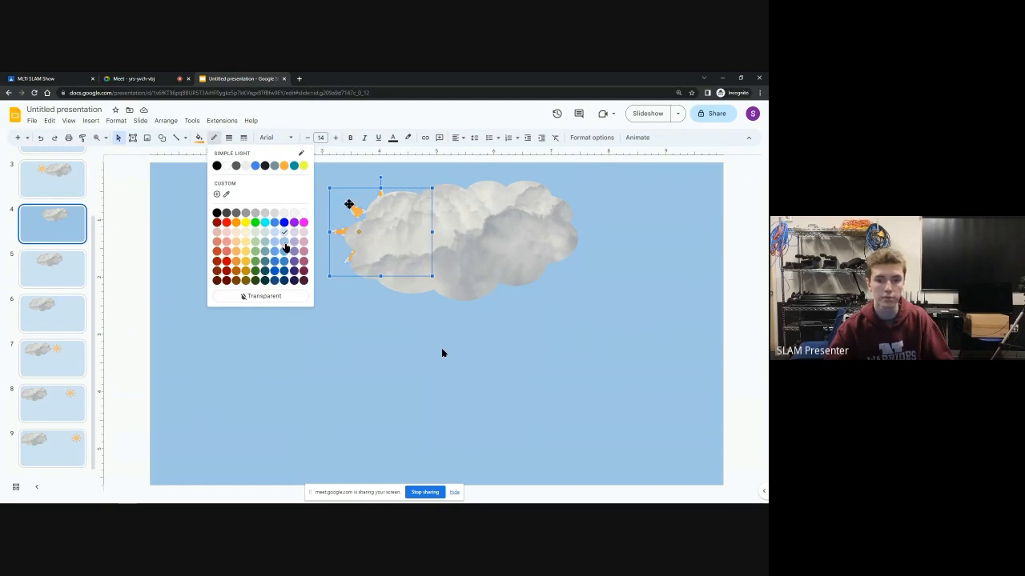
click(284, 241)
Step: Set the background of slide 5, where the sun is fully covered, to two shades darker than the original light blue
click(35, 280)
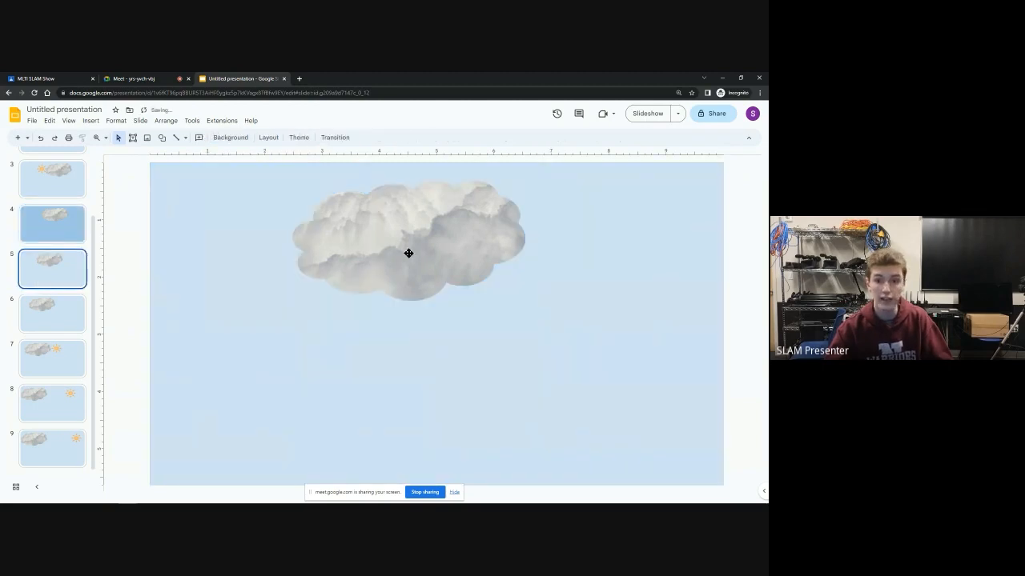
click(229, 140)
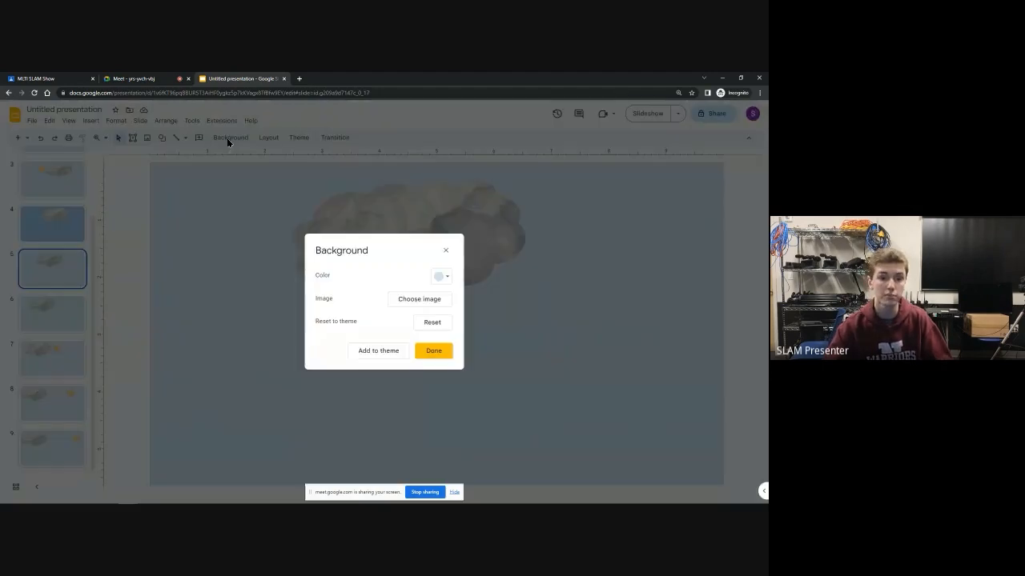
click(443, 277)
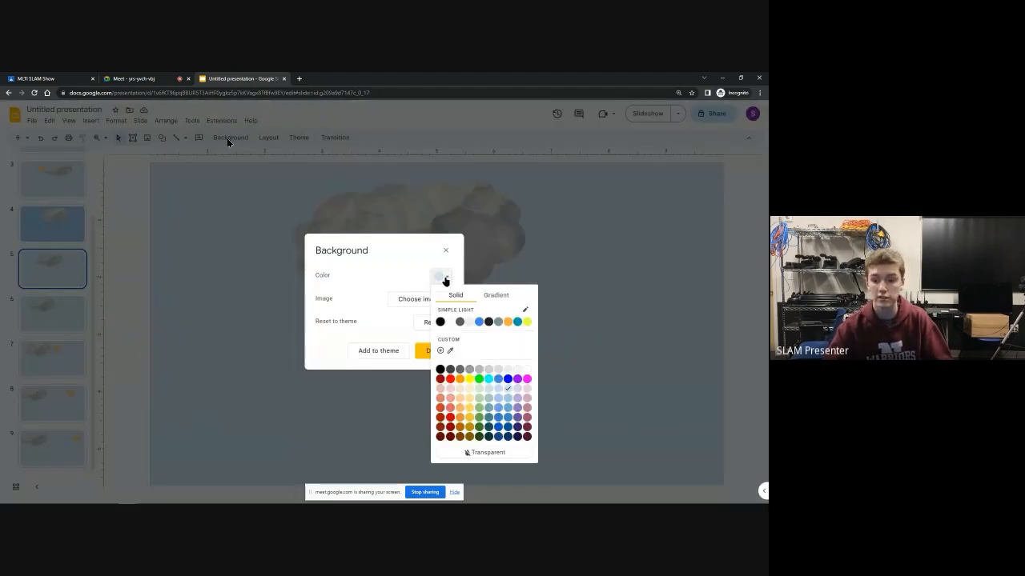
click(508, 413)
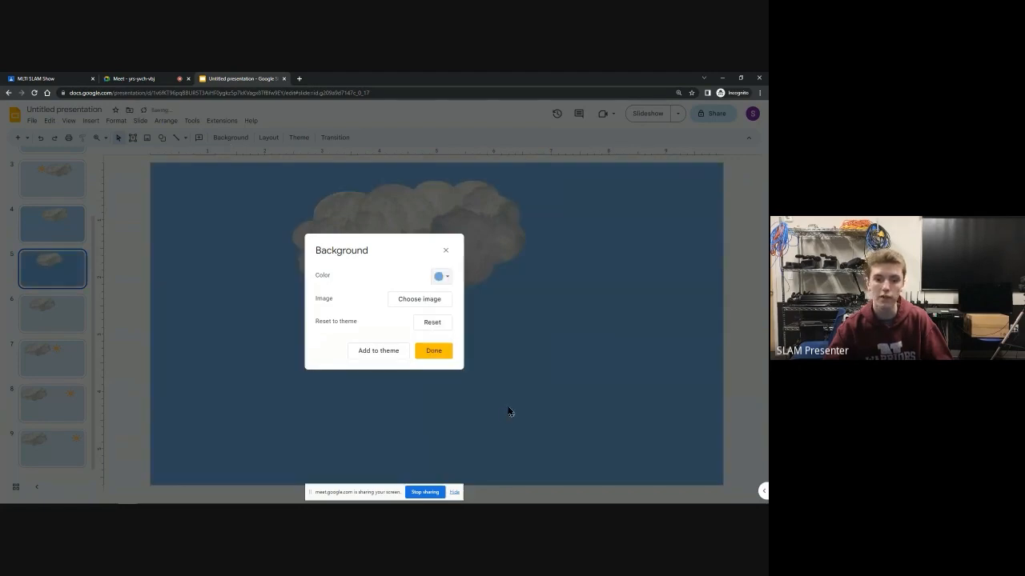
click(435, 354)
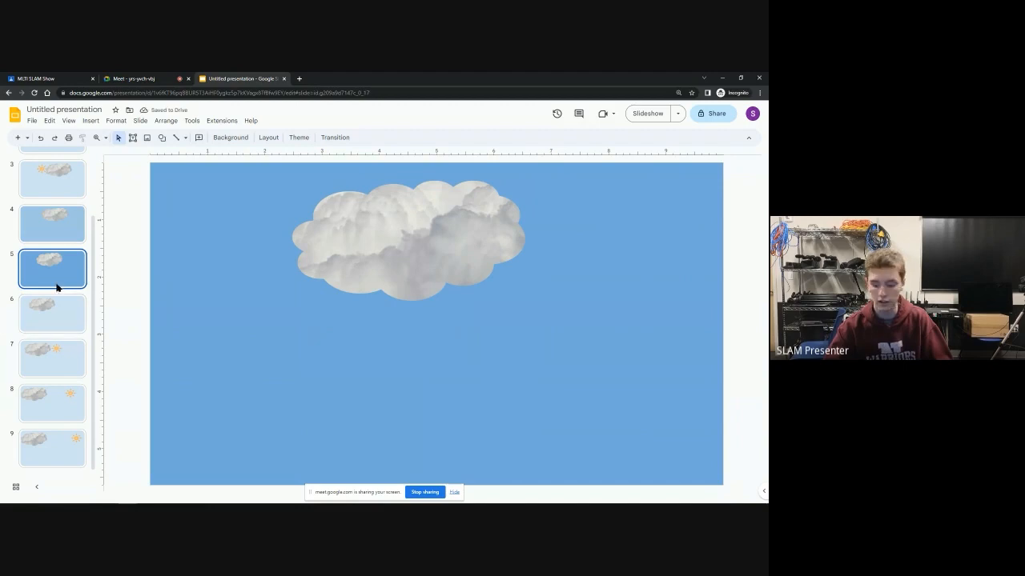
Step: On slide 6, reposition the cloud and the hidden sun so the sun peeks out from behind the cloud's right edge
key(Down)
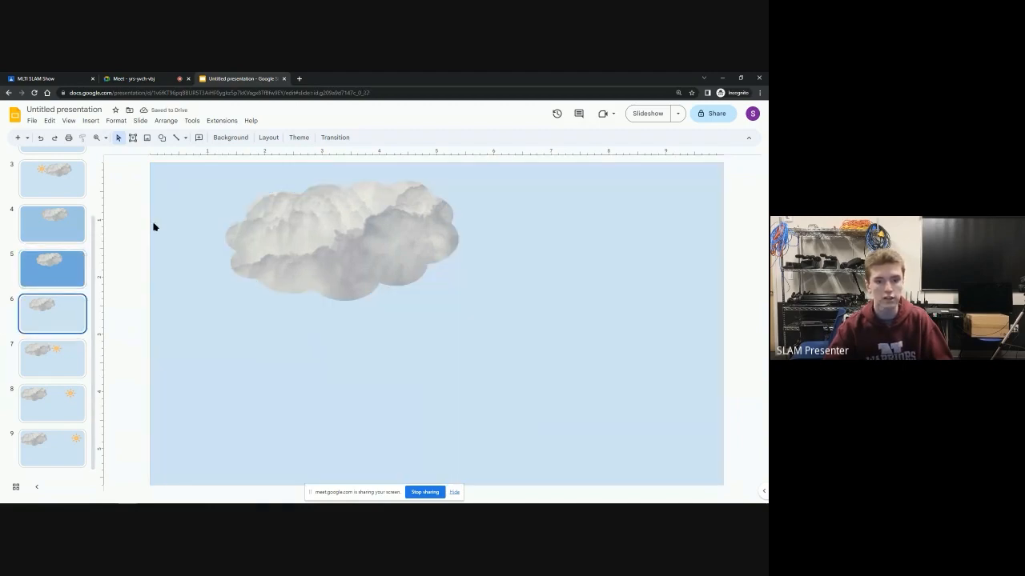
click(379, 253)
drag(380, 254, 306, 238)
click(402, 239)
drag(402, 238, 459, 245)
click(350, 231)
drag(350, 231, 391, 244)
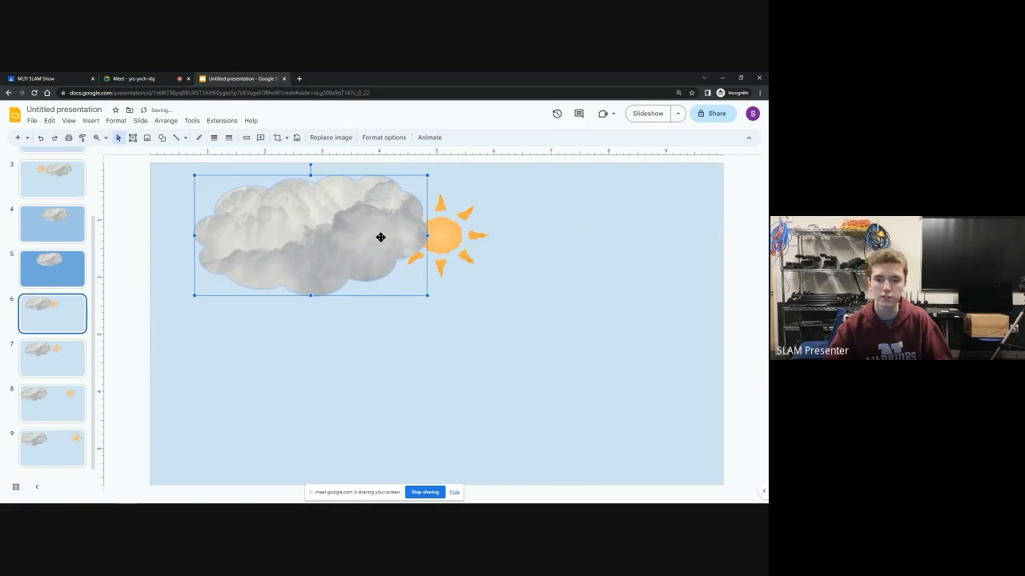
click(459, 243)
drag(460, 243, 422, 236)
click(410, 237)
click(149, 189)
Step: Set slide 6's background to the same medium blue as slide 4
click(229, 138)
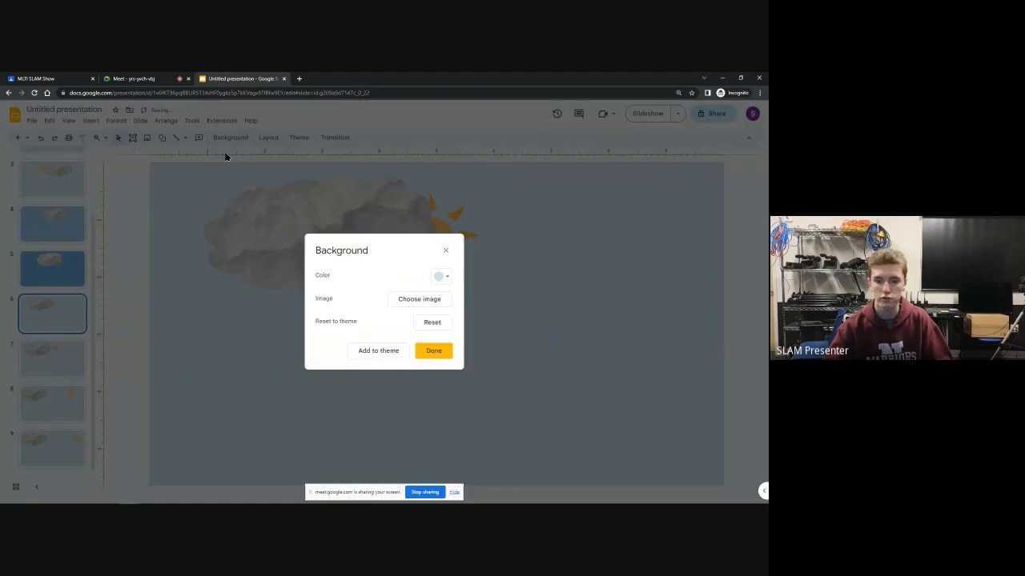
click(445, 277)
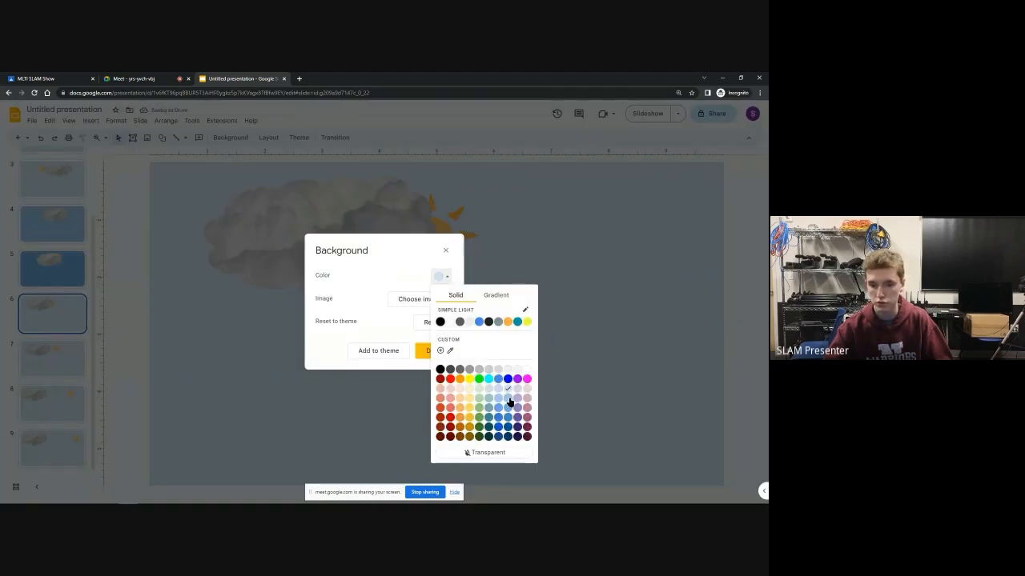
click(506, 397)
click(433, 350)
Step: Change the outline of the sun on slide 6 to match that slide's medium blue background
click(59, 191)
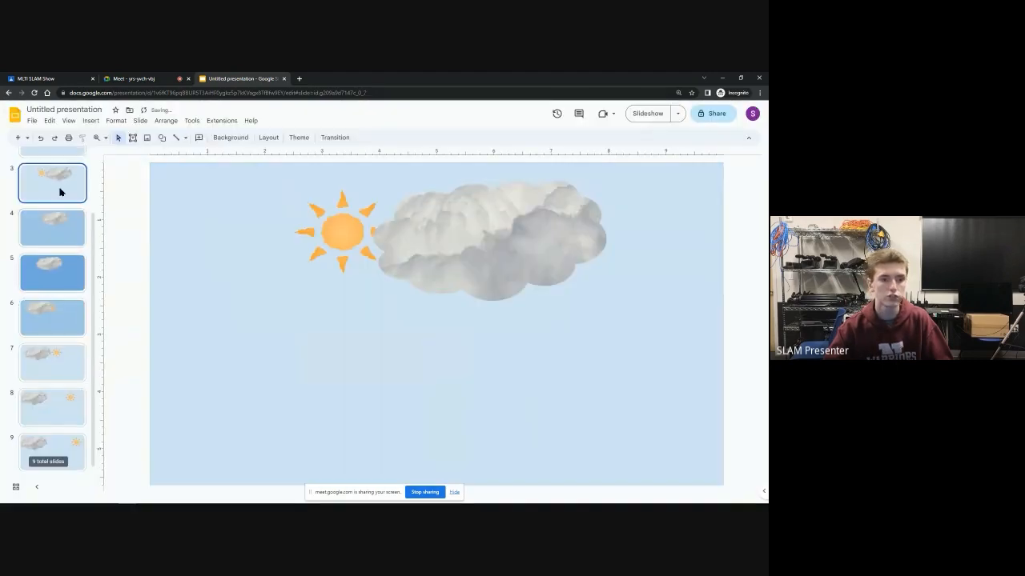
key(Down)
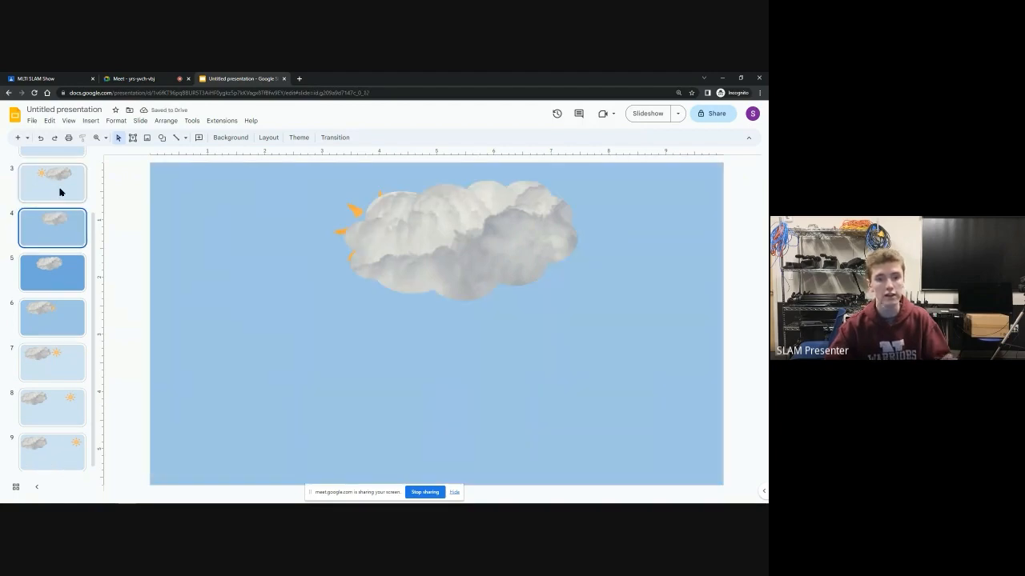
key(Down)
key(Down)
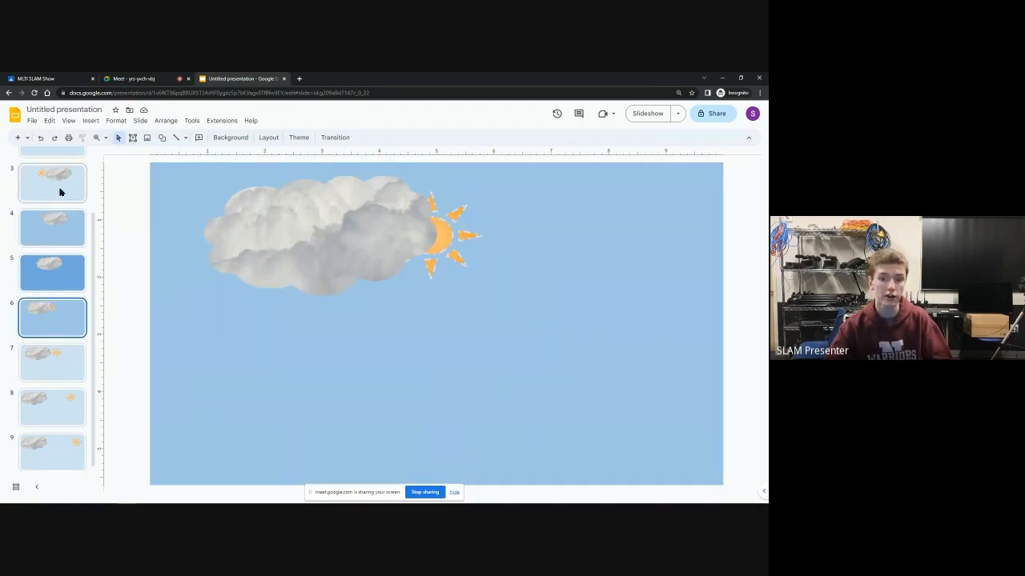
click(463, 237)
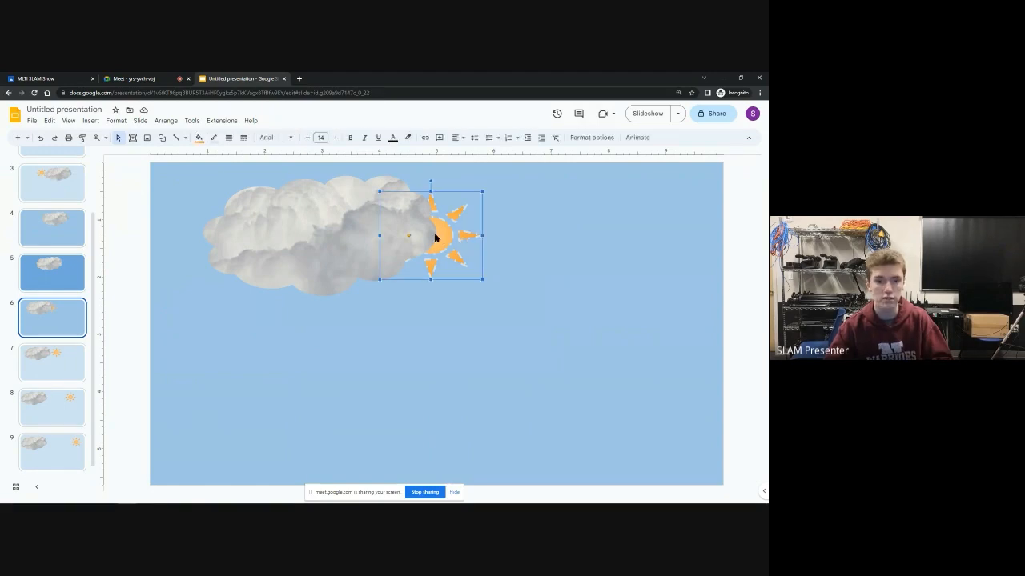
click(213, 140)
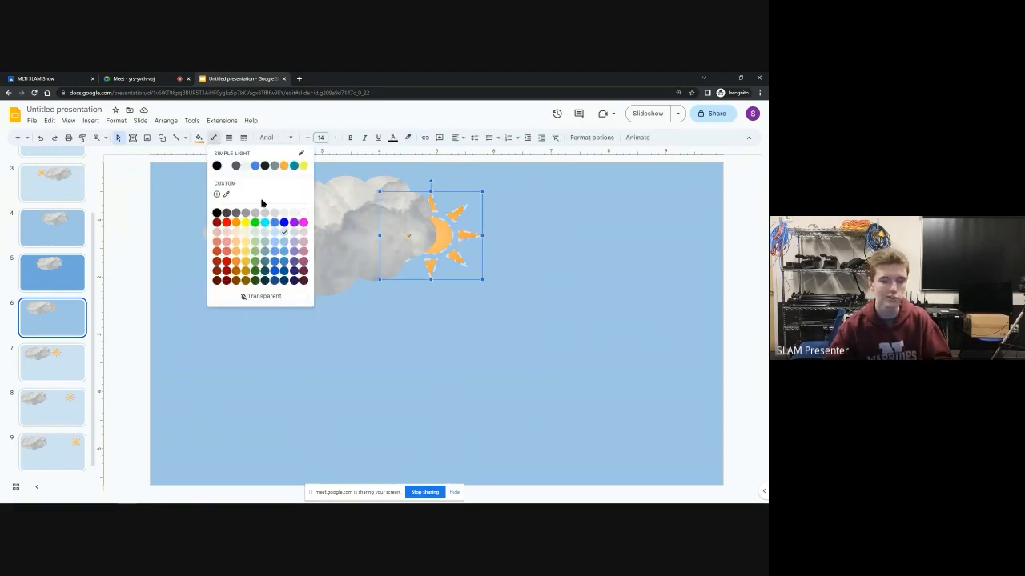
click(288, 242)
click(243, 343)
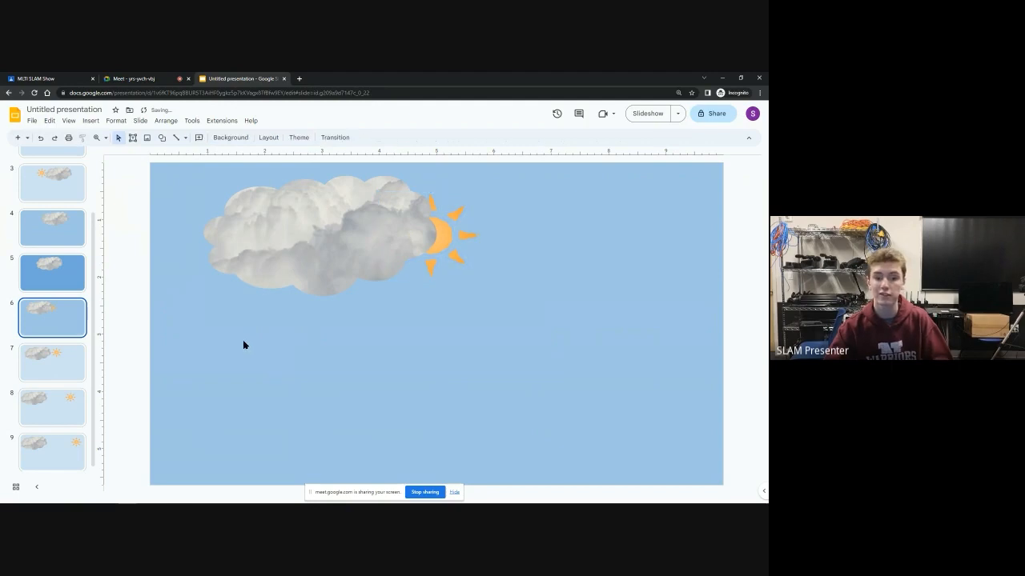
Step: Review slides 7 to 9, and go back frame by frame to the first slide to check the sky's color changes
key(Down)
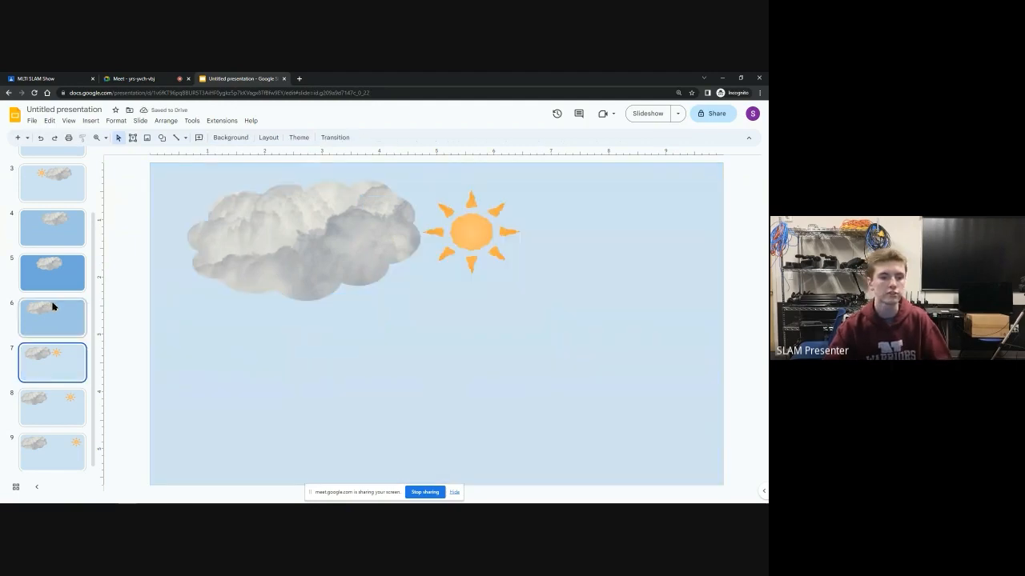
scroll(92, 305, down, 1)
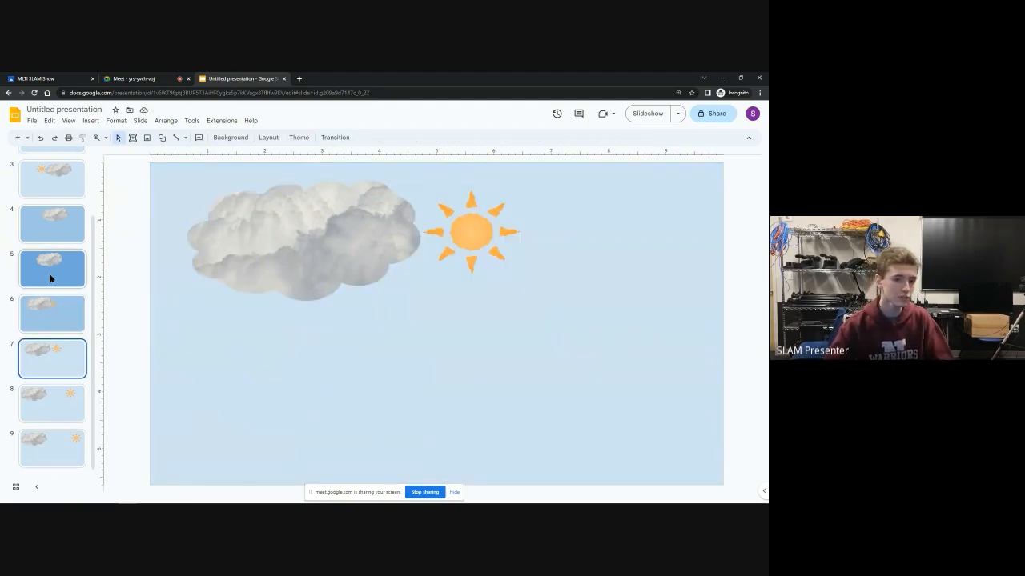
key(Down)
key(Down)
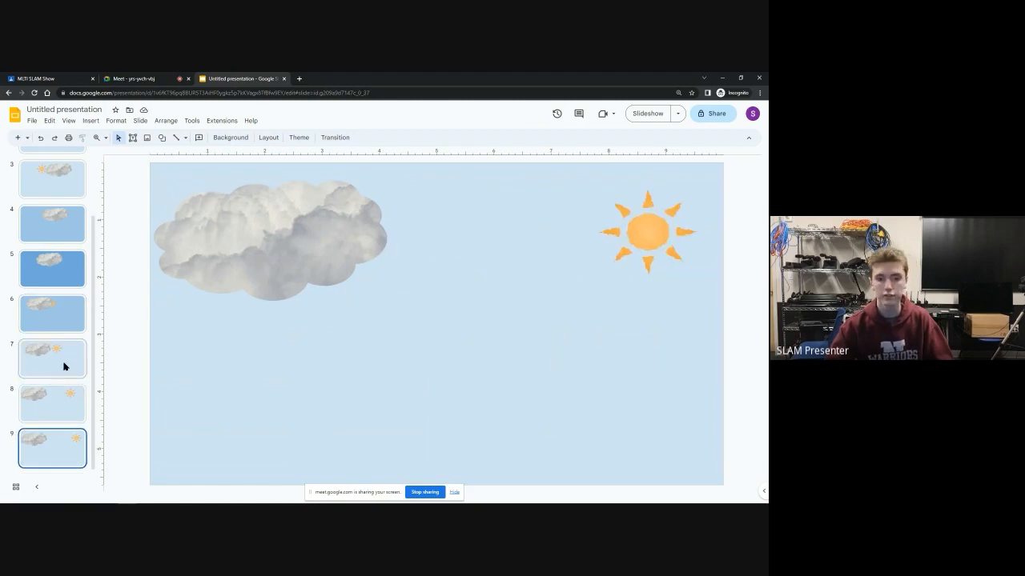
key(Up)
key(Up)
key(Up)
key(Up)
key(Up)
key(Up)
key(Up)
key(Up)
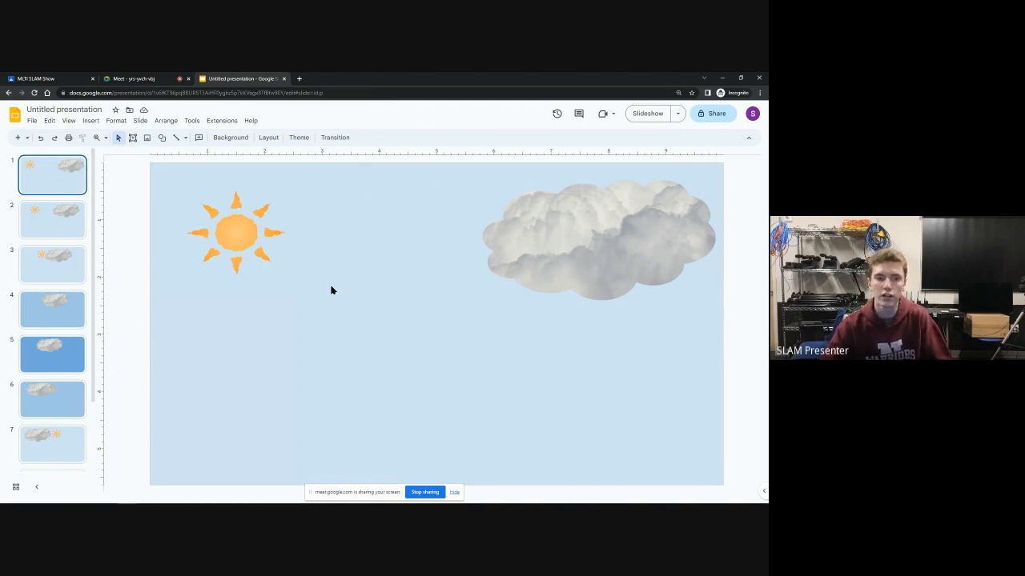
Step: Search the web for "sand" images and insert the plain light-brown sand texture on slide 1
click(92, 121)
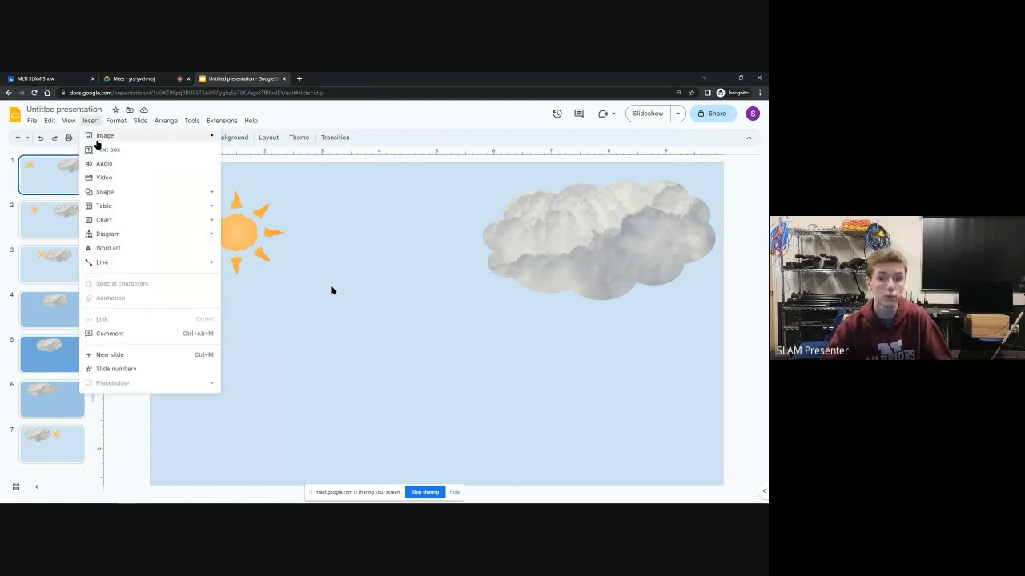
mouse_move(136, 143)
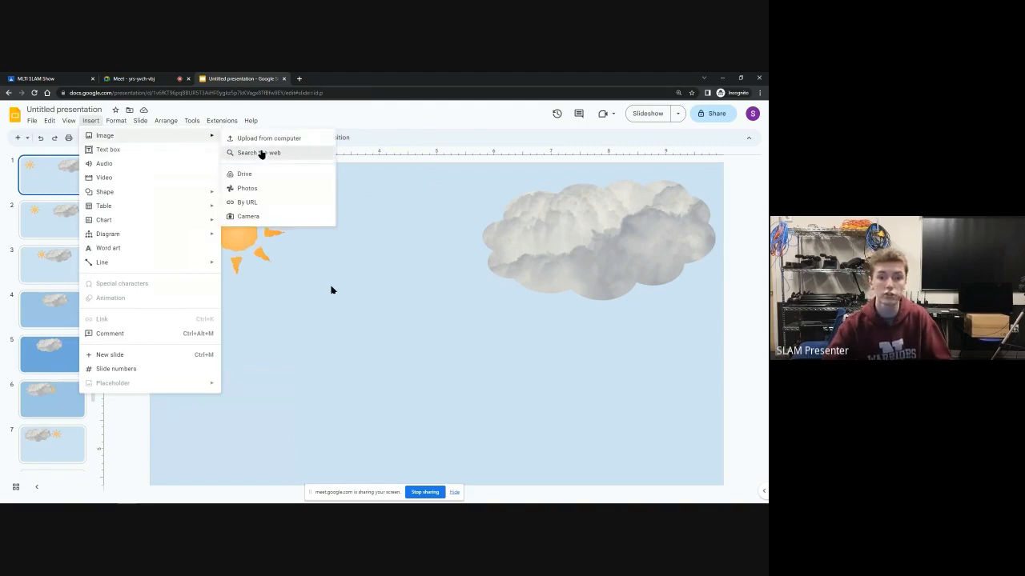
click(261, 154)
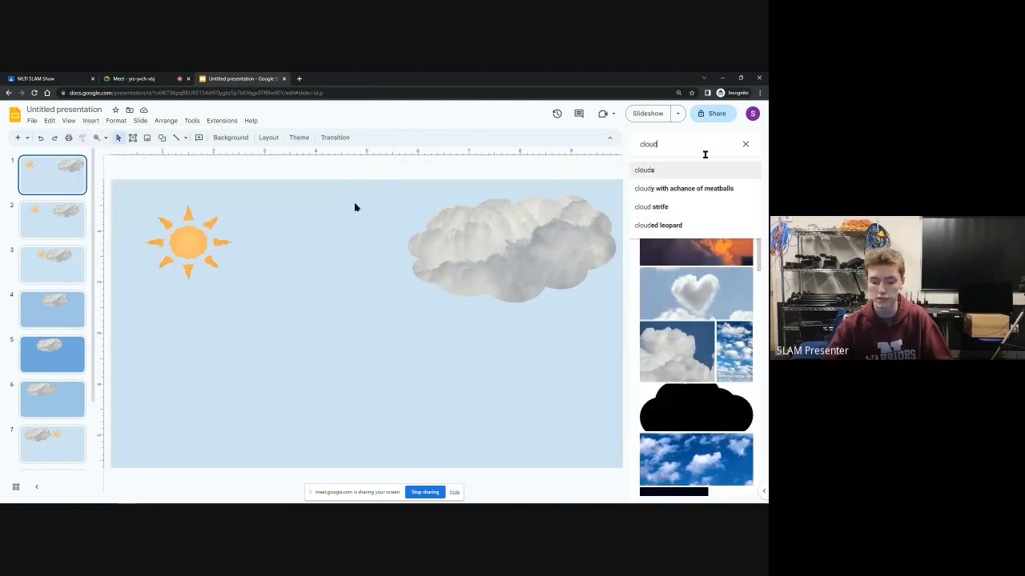
key(BackSpace)
key(BackSpace)
key(BackSpace)
key(BackSpace)
key(BackSpace)
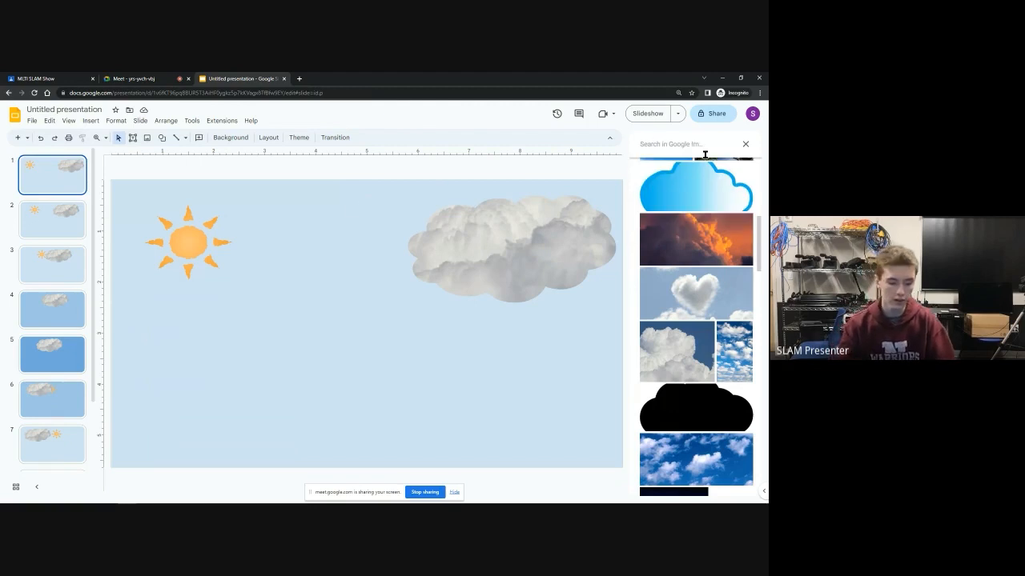
text(sand)
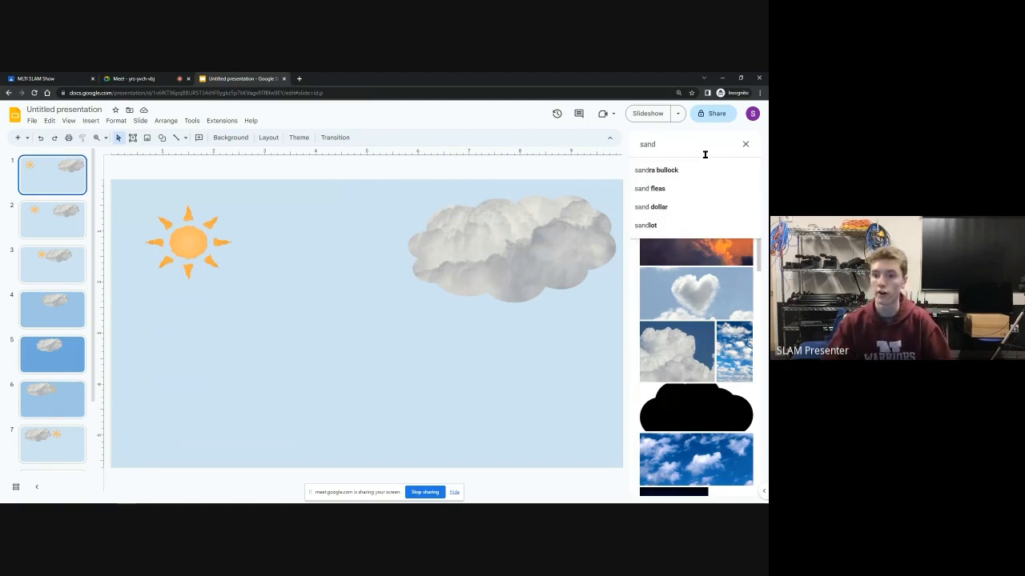
key(Return)
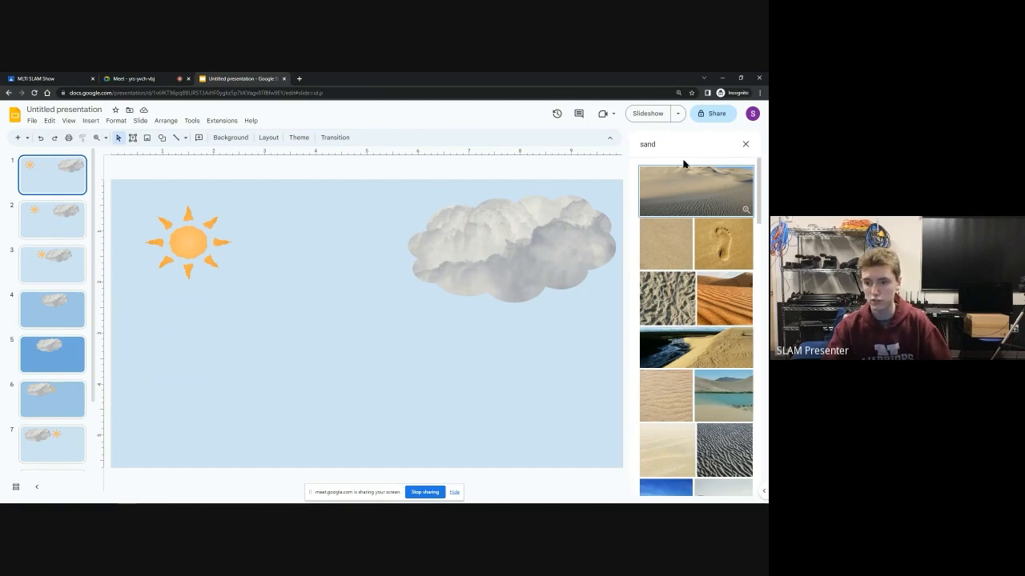
click(665, 239)
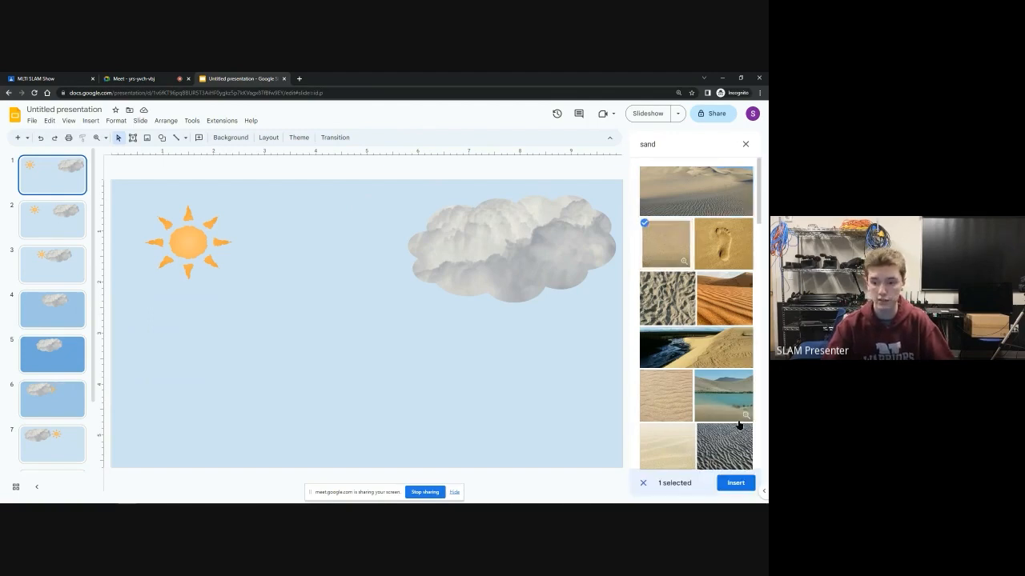
click(736, 483)
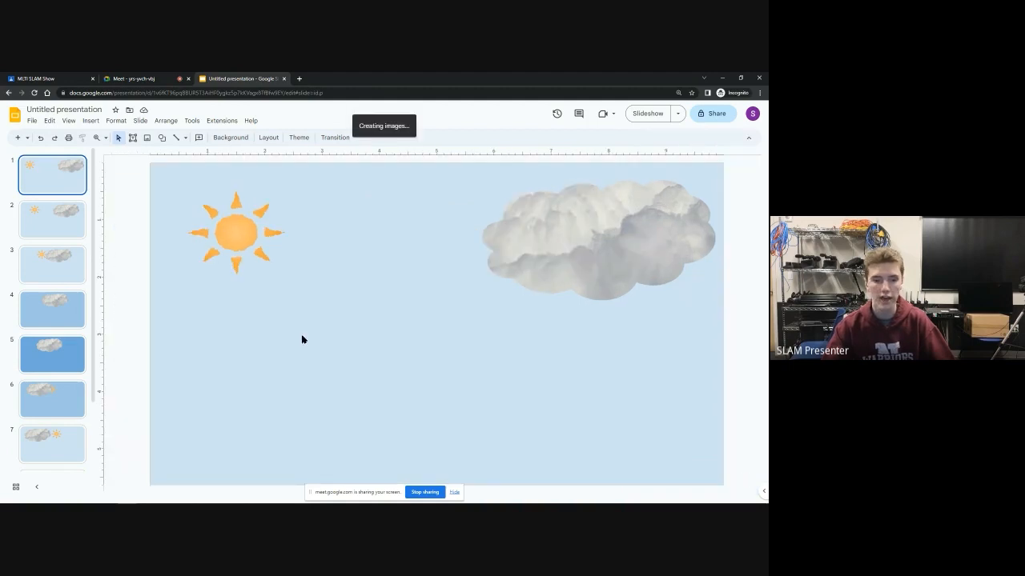
Step: Place the sand image in slide 1's lower-left corner and stretch it horizontally across the slide's full width
drag(284, 369, 281, 373)
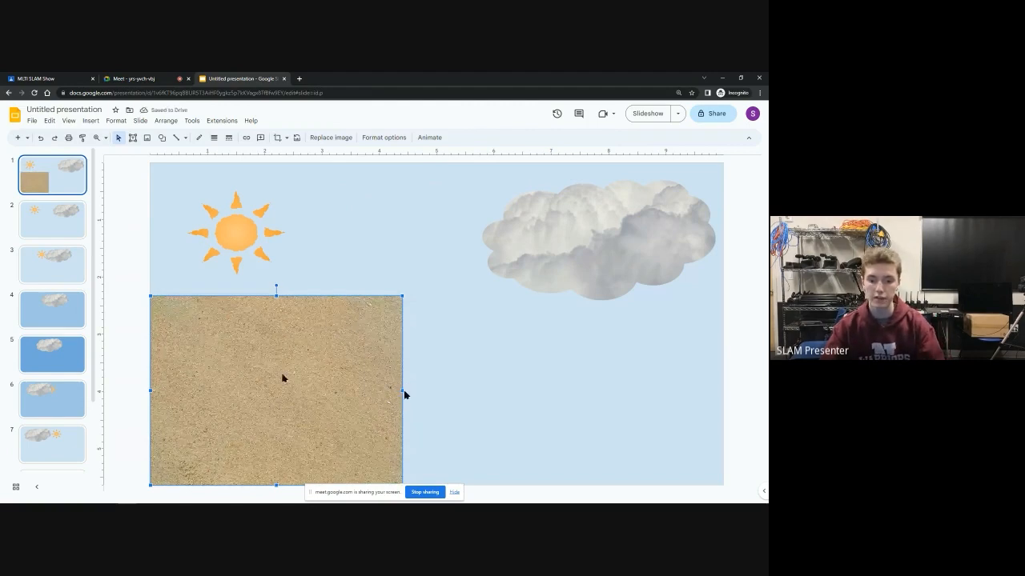
drag(402, 390, 723, 393)
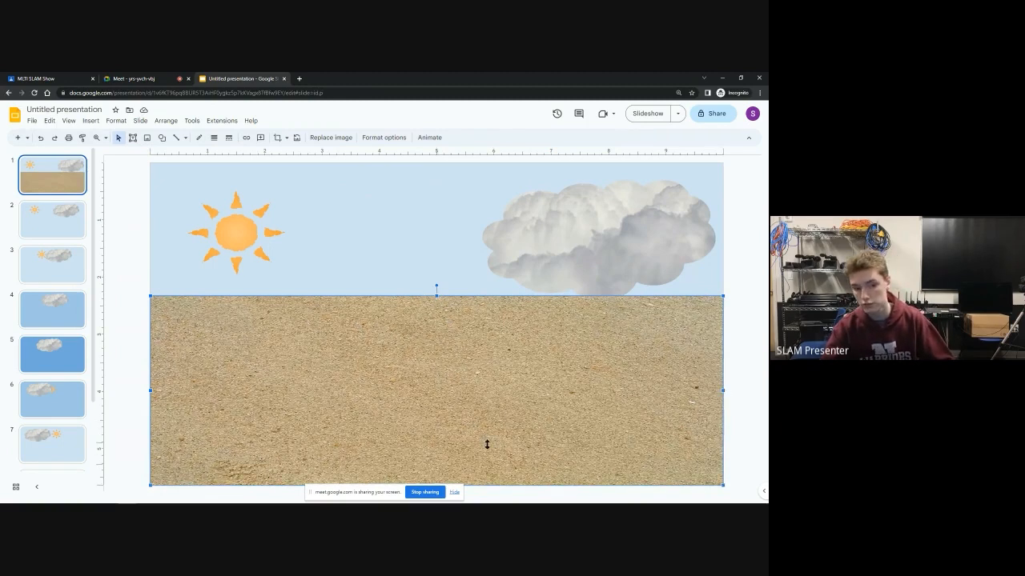
Step: Crop the sand image from above, without squashing it, to a strip about 0.8 inches tall along the slide's lower edge
drag(487, 444, 488, 446)
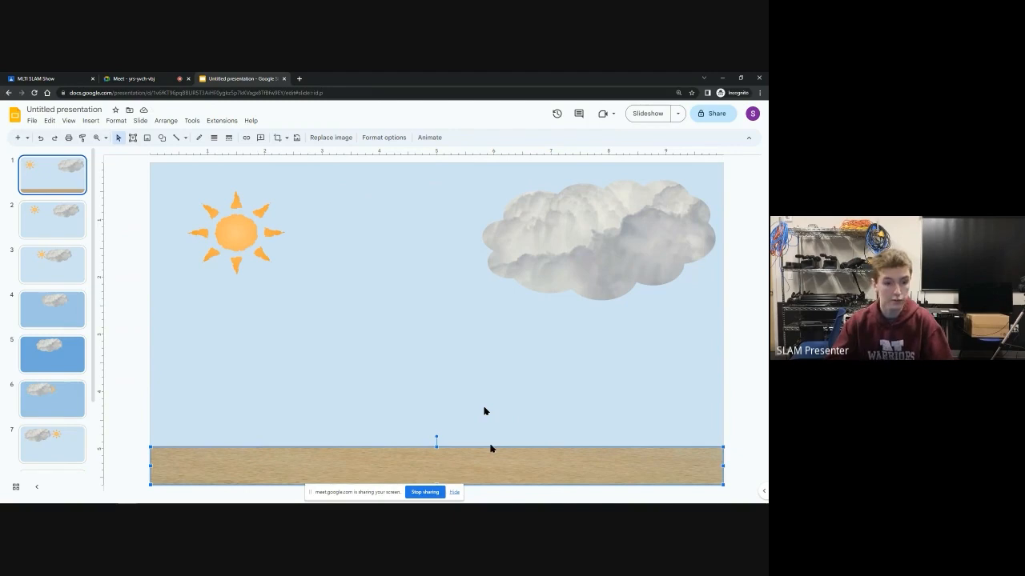
key(ctrl+z)
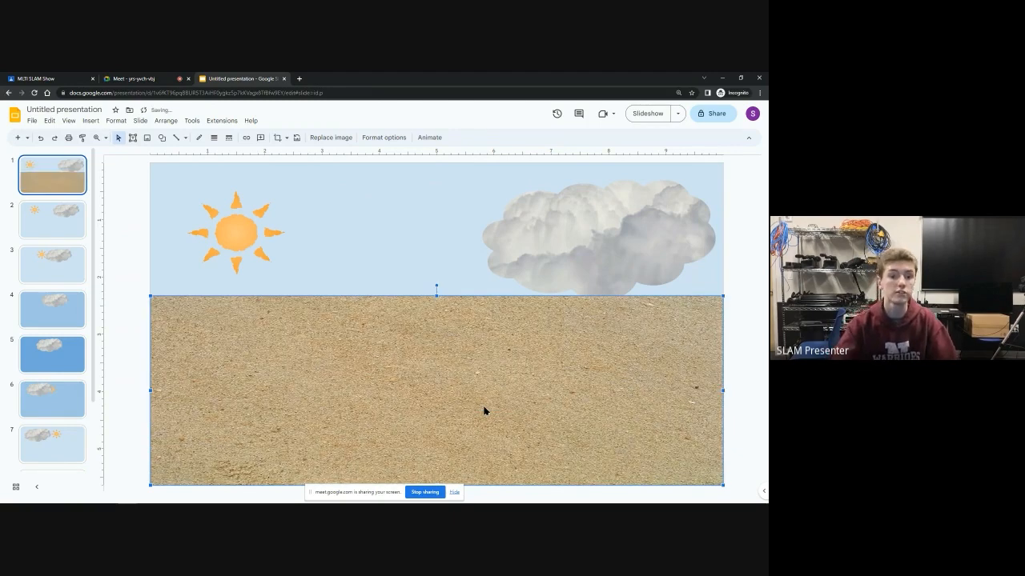
click(276, 137)
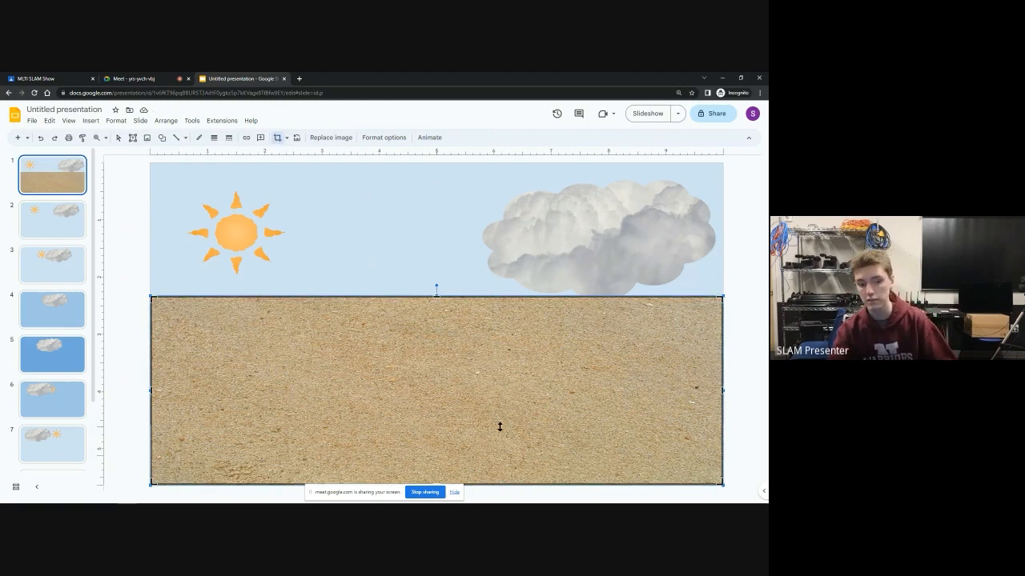
drag(505, 434, 508, 443)
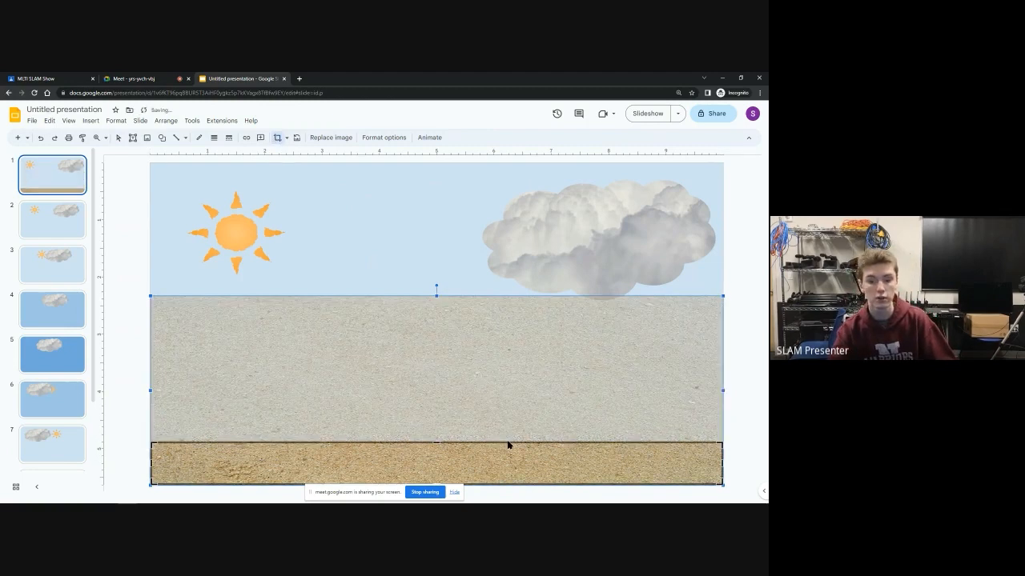
key(Return)
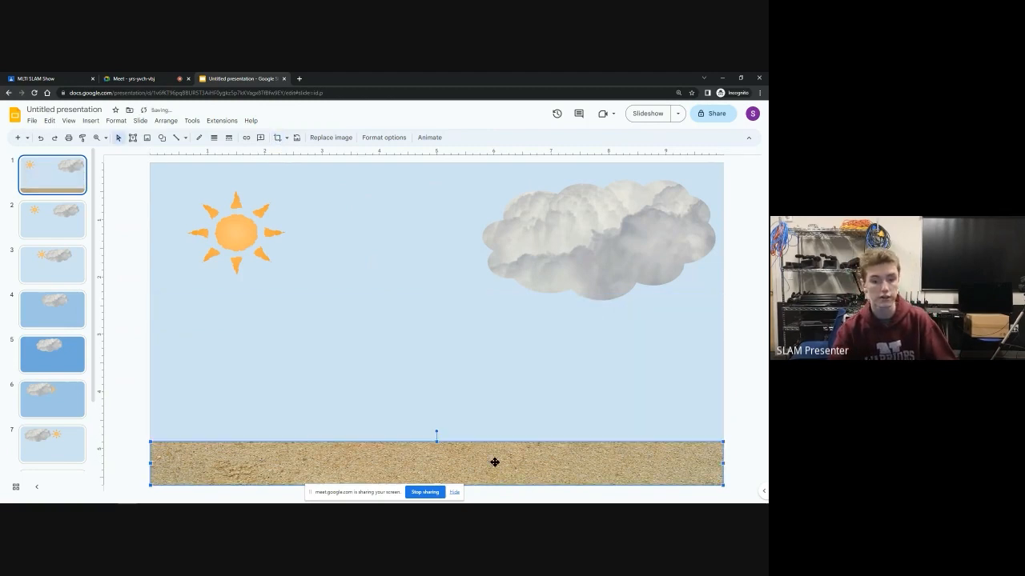
click(514, 383)
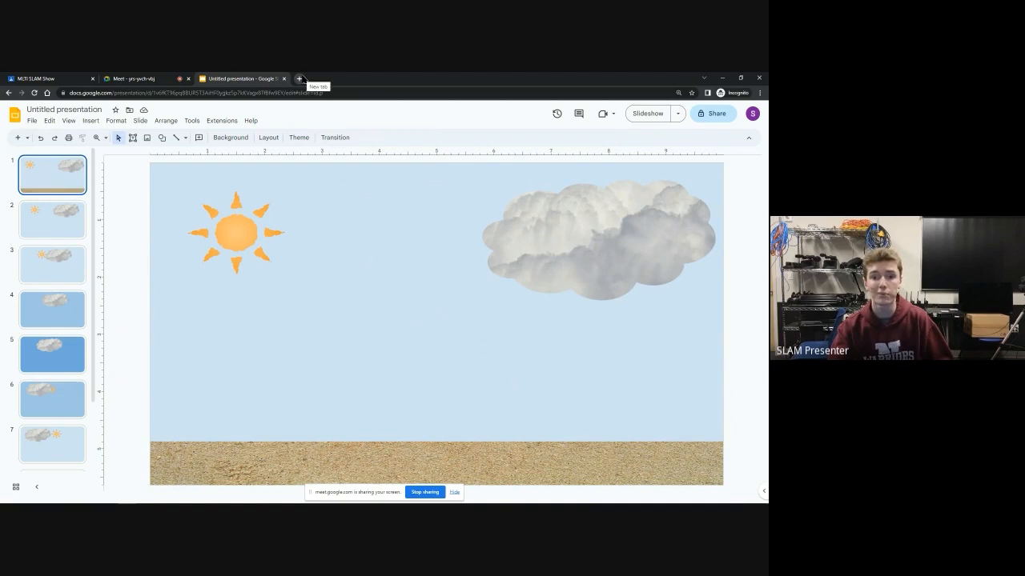
Step: Search Google Images for "calm water" in a new browser tab and filter the results to GIFs
click(298, 78)
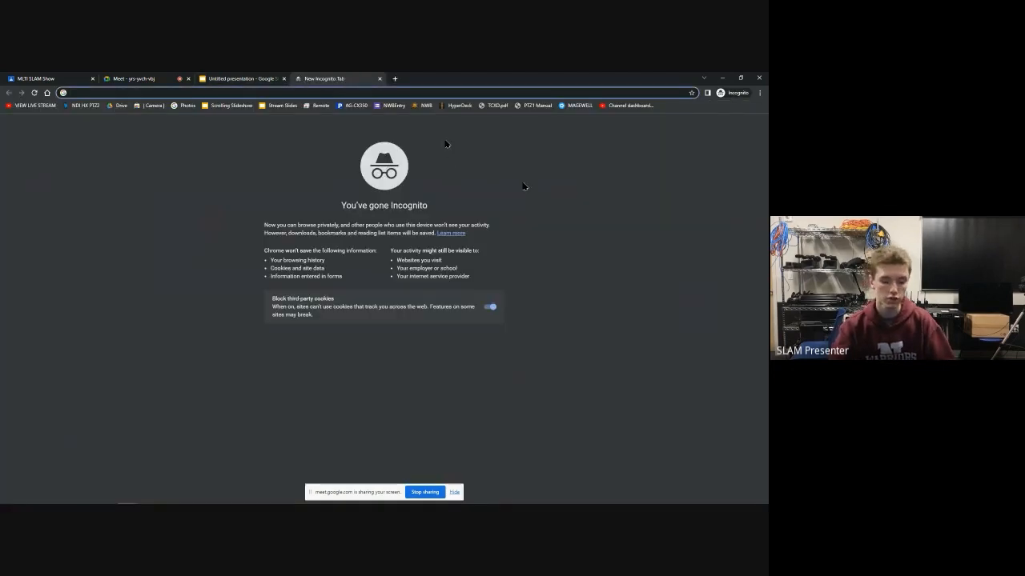
text(ca)
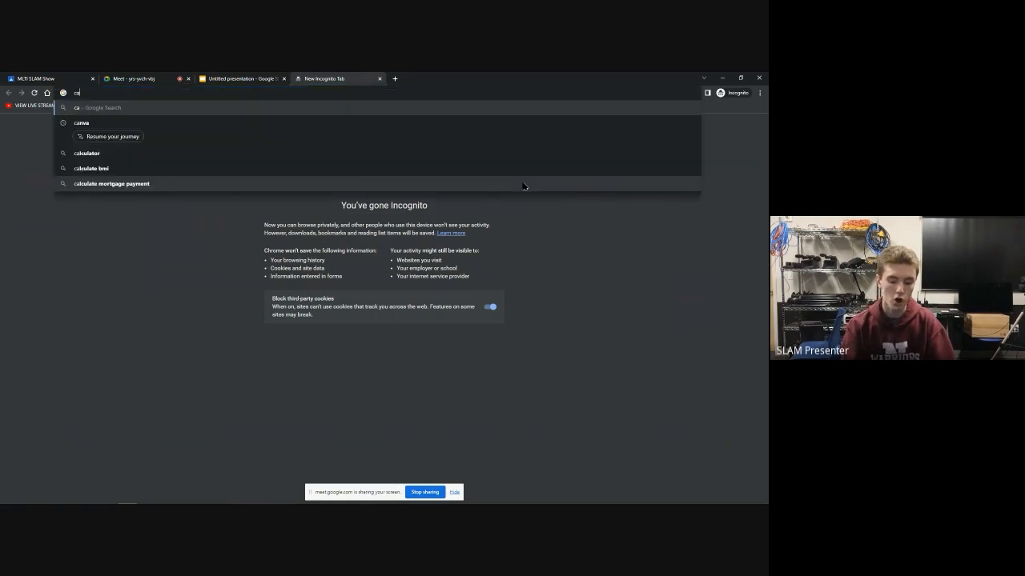
text(lm water)
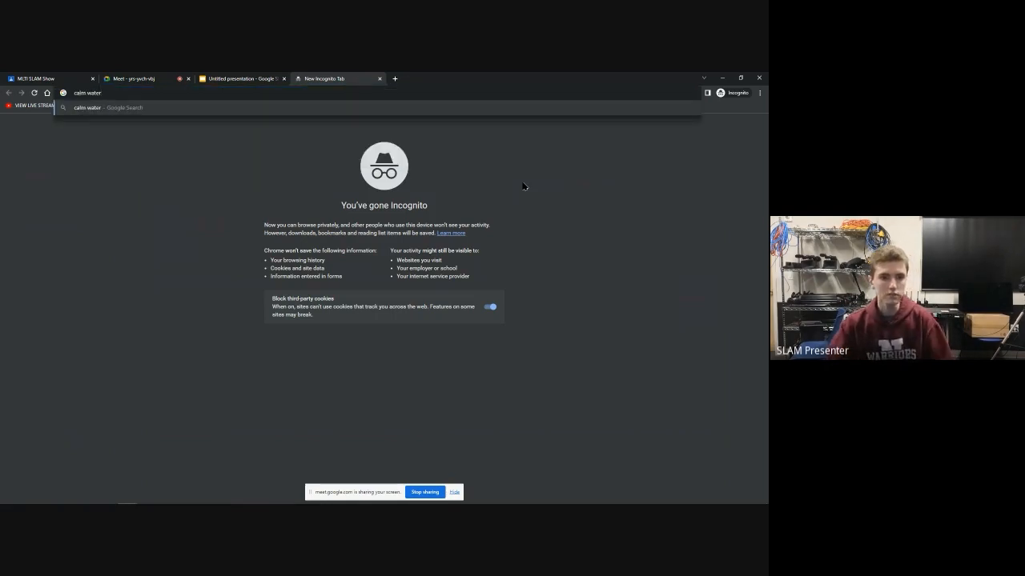
key(Return)
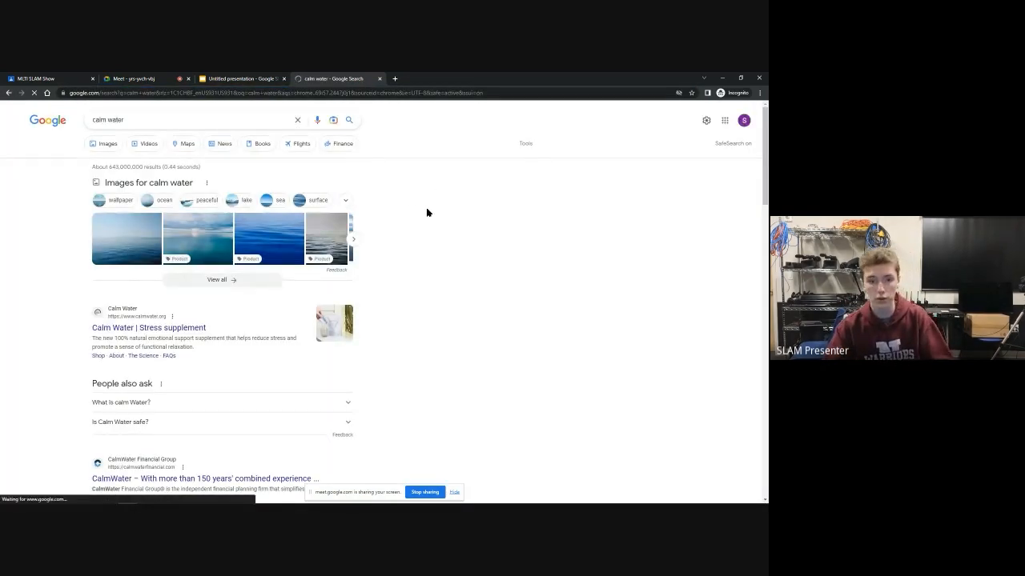
click(107, 144)
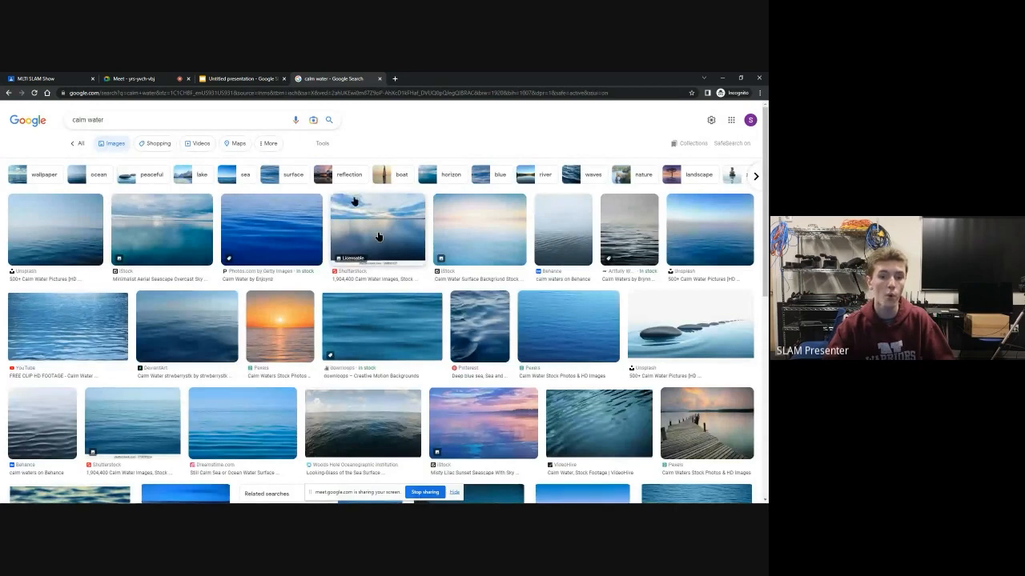
click(322, 146)
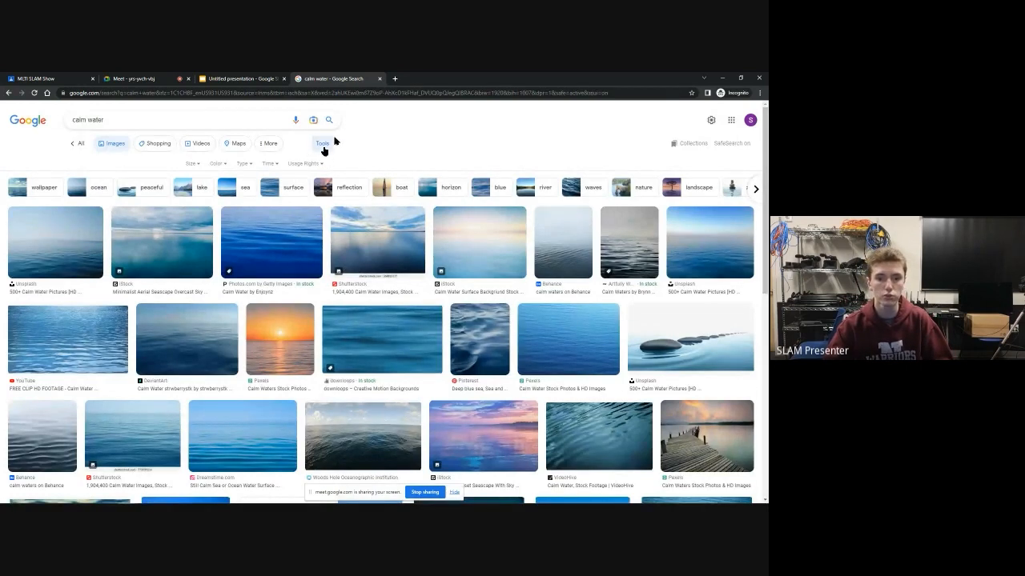
click(242, 163)
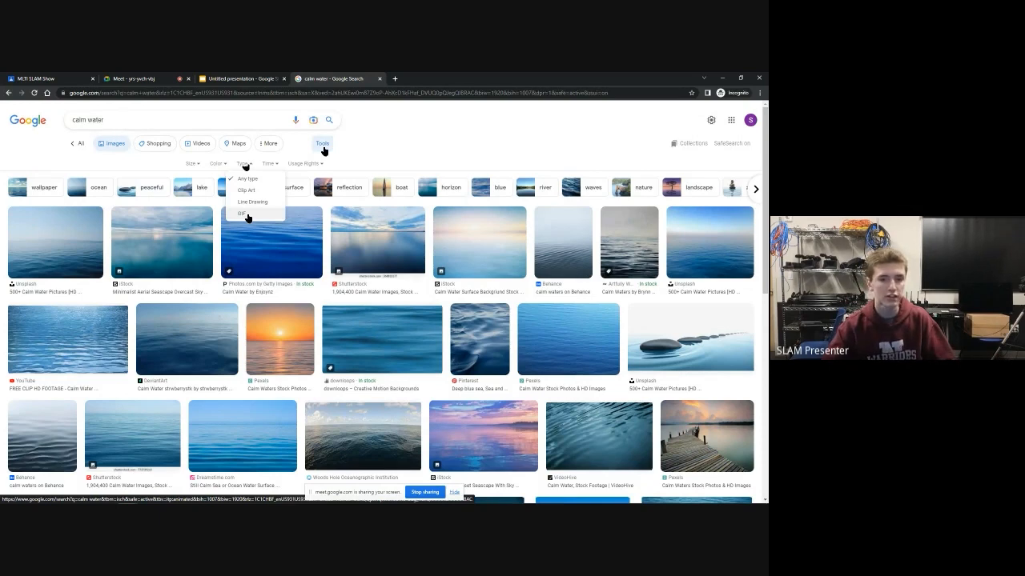
click(244, 215)
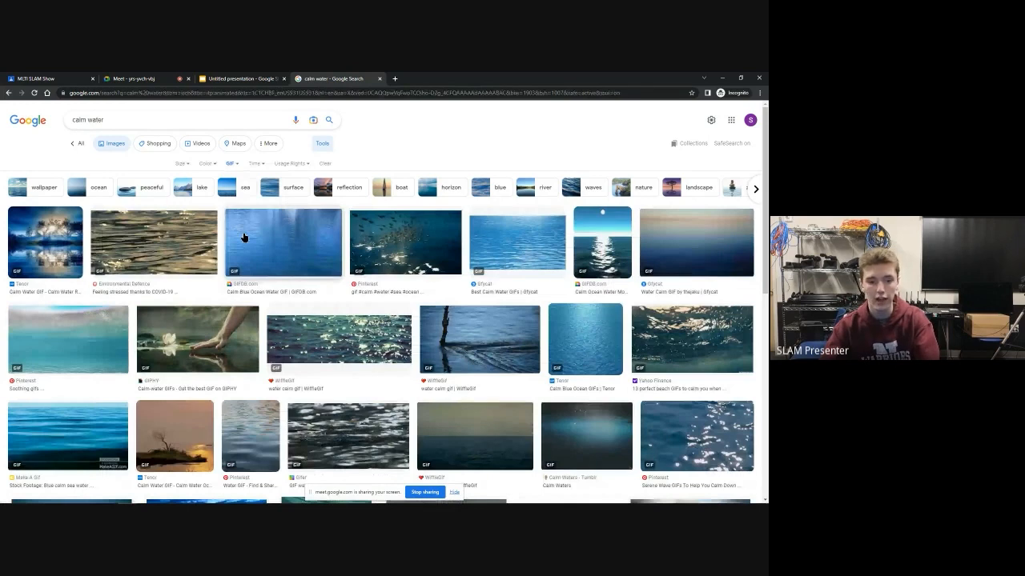
Step: Open the Calm Blue Ocean Water GIF from GIFDB.com and copy its image address
click(316, 233)
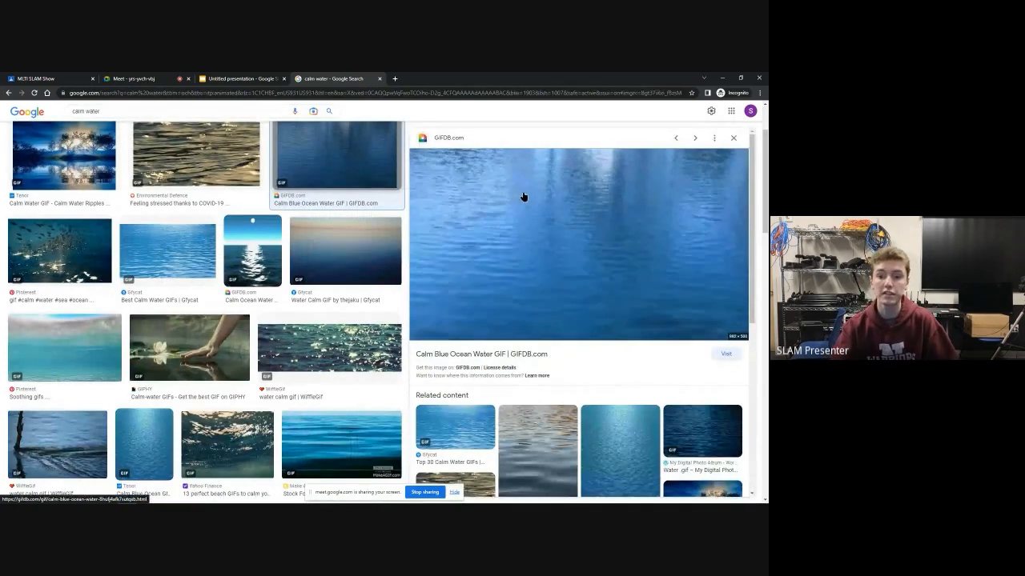
right_click(557, 237)
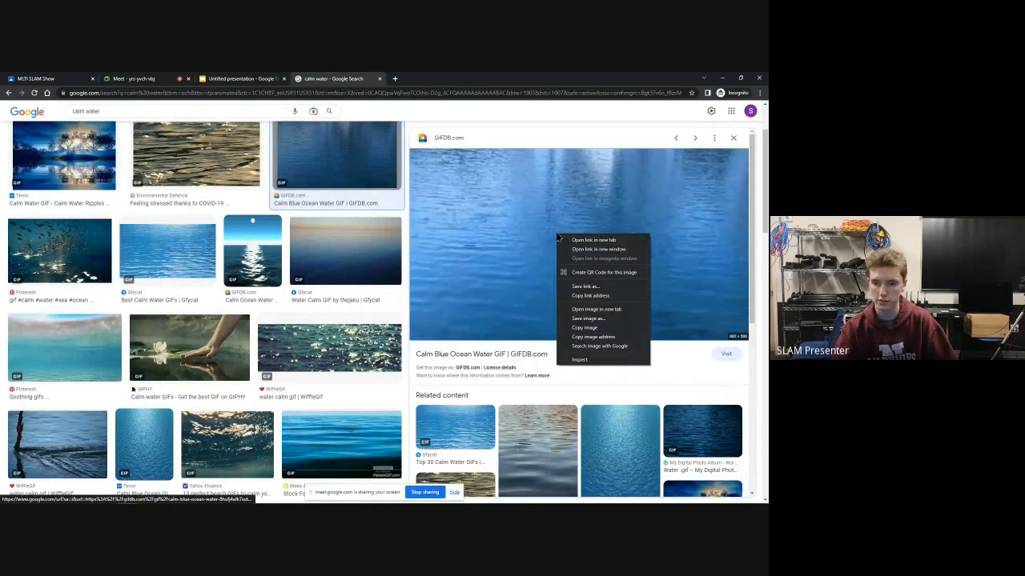
click(603, 337)
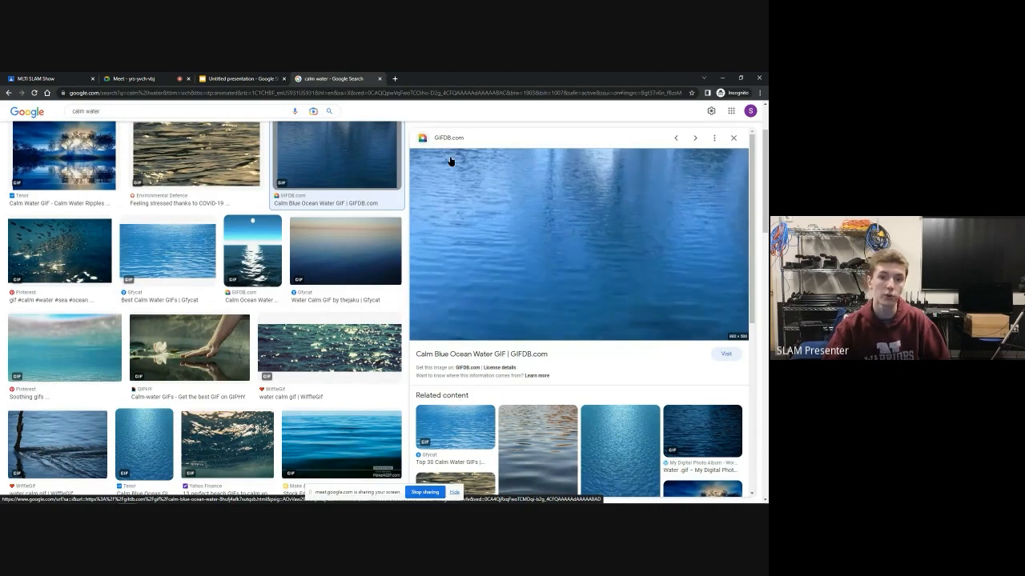
Step: Return to the Google Slides presentation and insert the water GIF on slide 1 from its copied URL
click(216, 77)
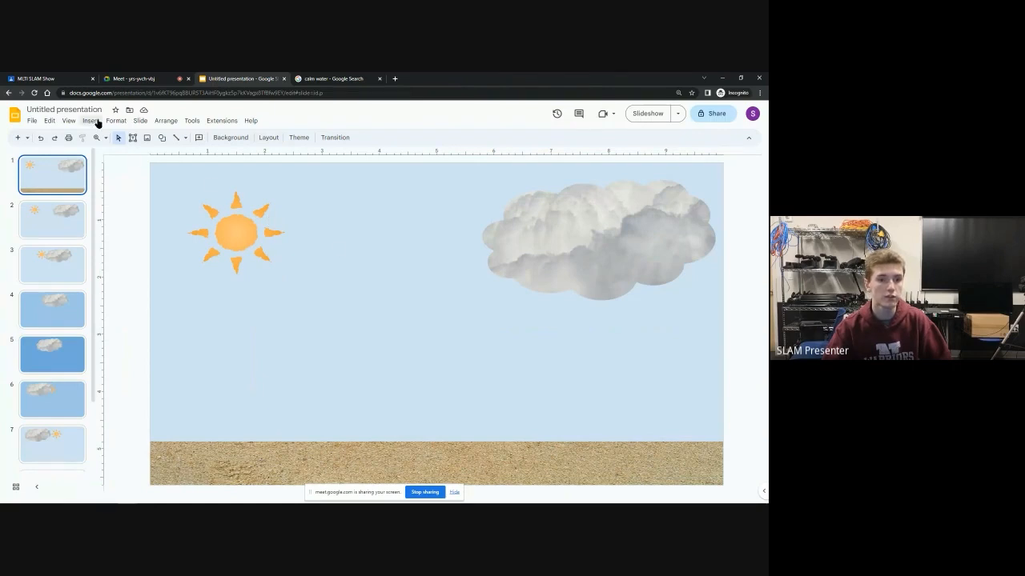
click(96, 121)
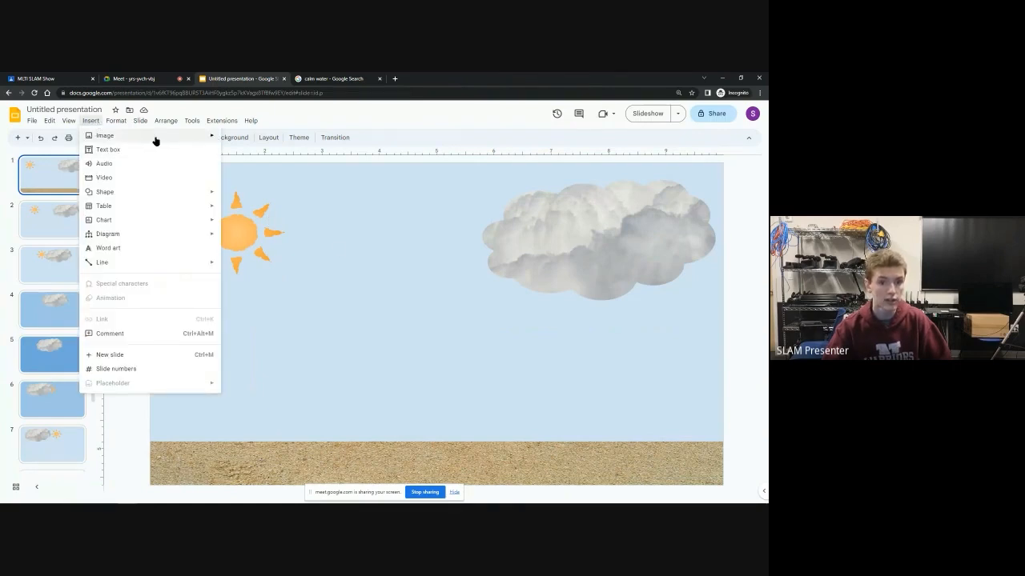
mouse_move(195, 139)
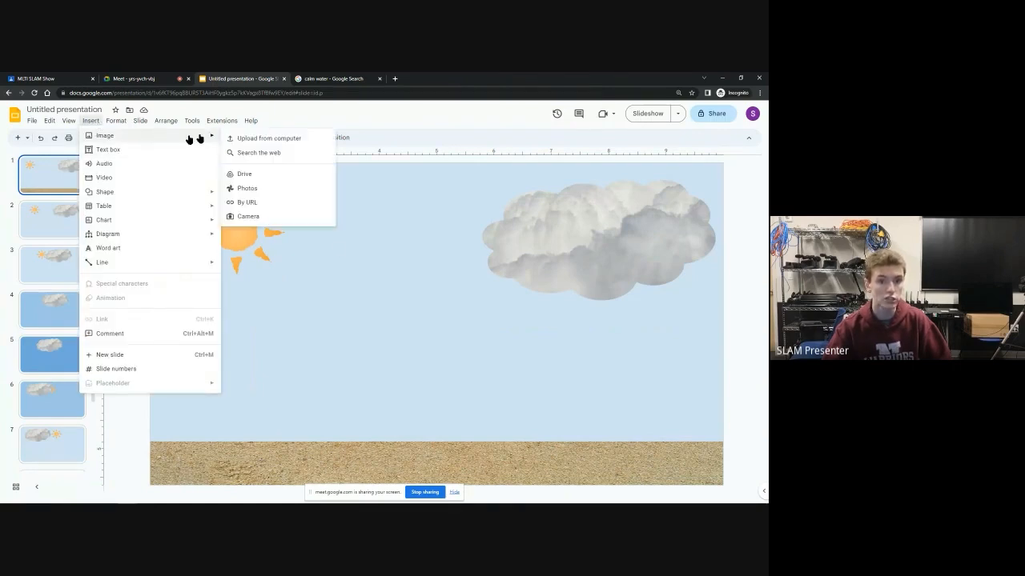
click(259, 205)
key(ctrl+v)
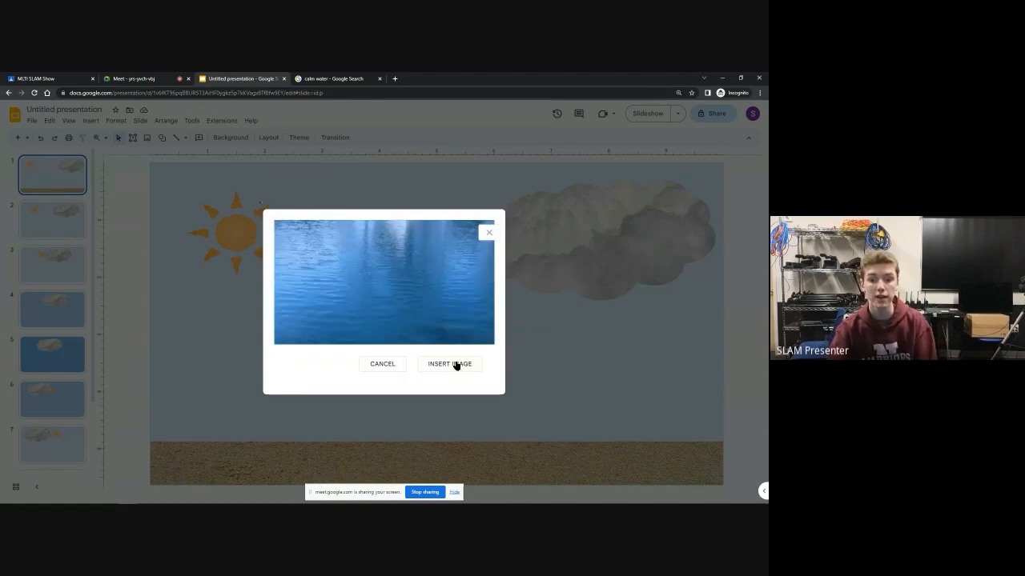
click(450, 365)
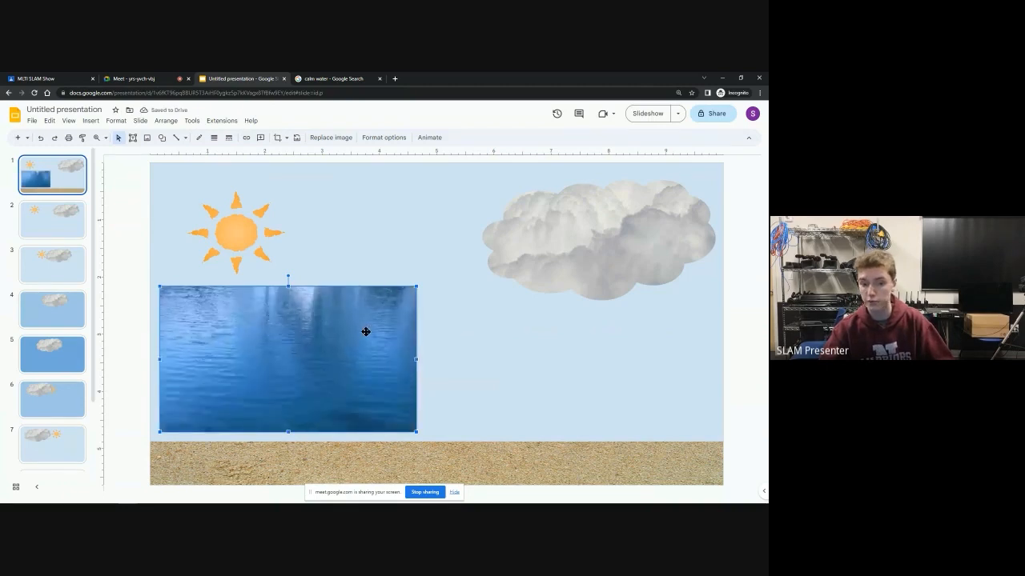
Step: Move the water GIF to slide 1's lower-left corner and stretch it horizontally to about 7.4 inches wide
drag(361, 350, 355, 389)
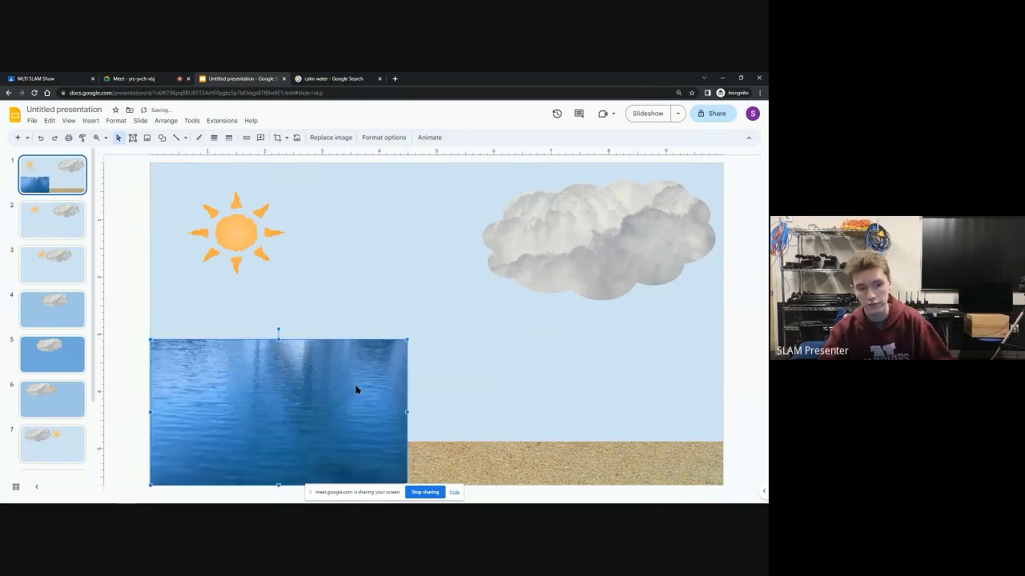
drag(404, 413, 404, 412)
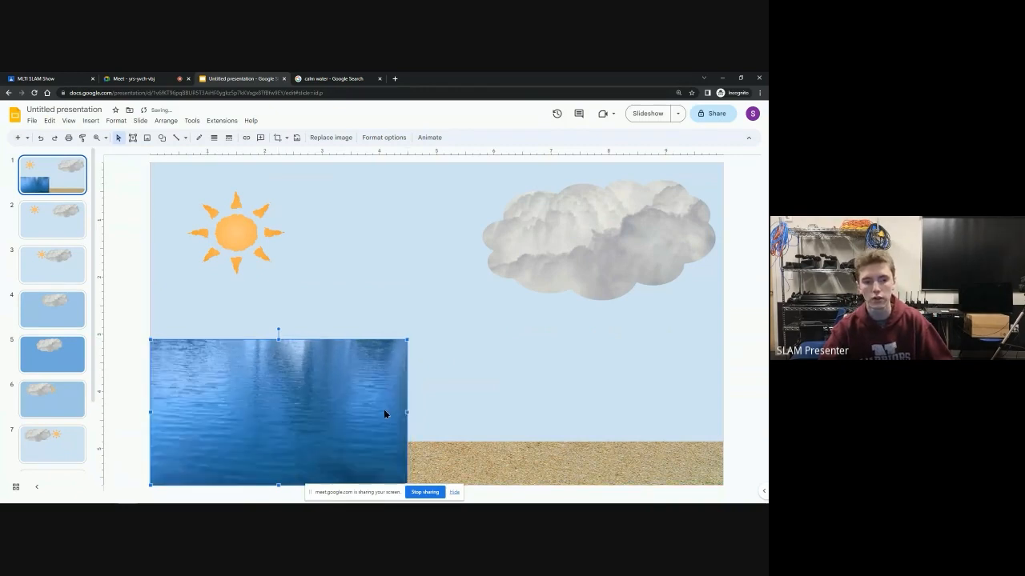
drag(407, 412, 573, 401)
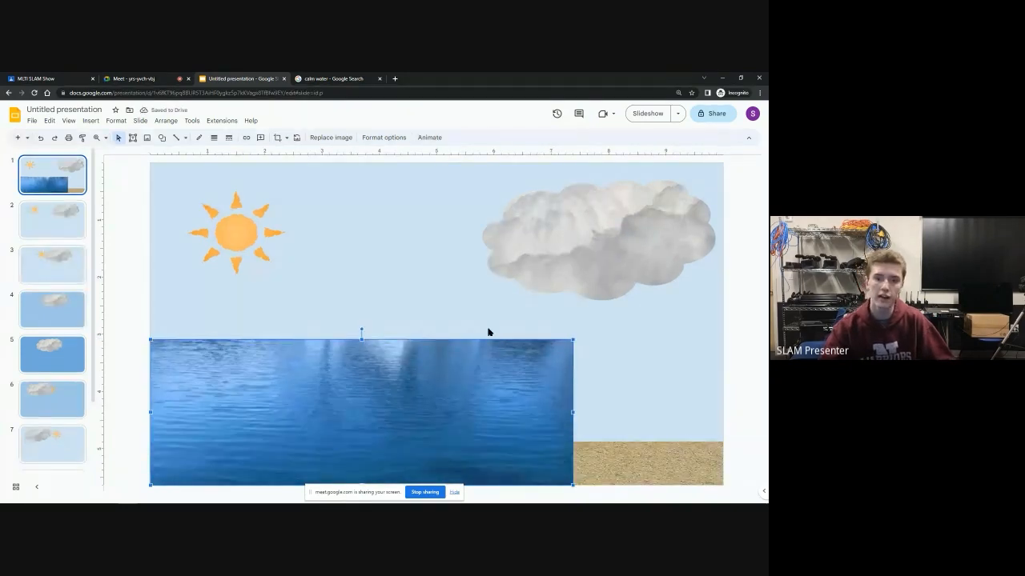
Step: Crop the water GIF on slide 1 from its upper edge down to the height of the sand strip
click(275, 139)
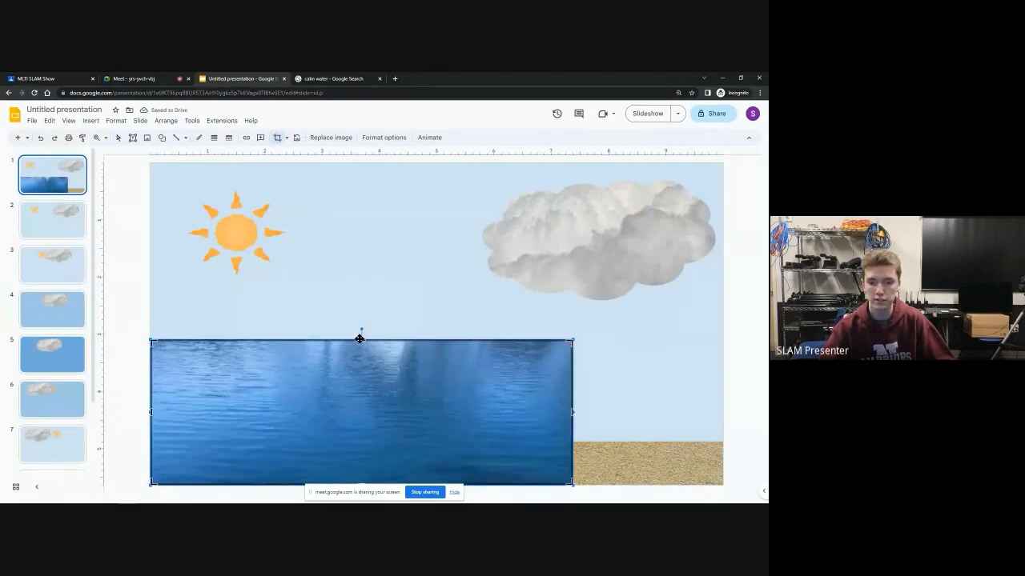
drag(361, 340, 408, 439)
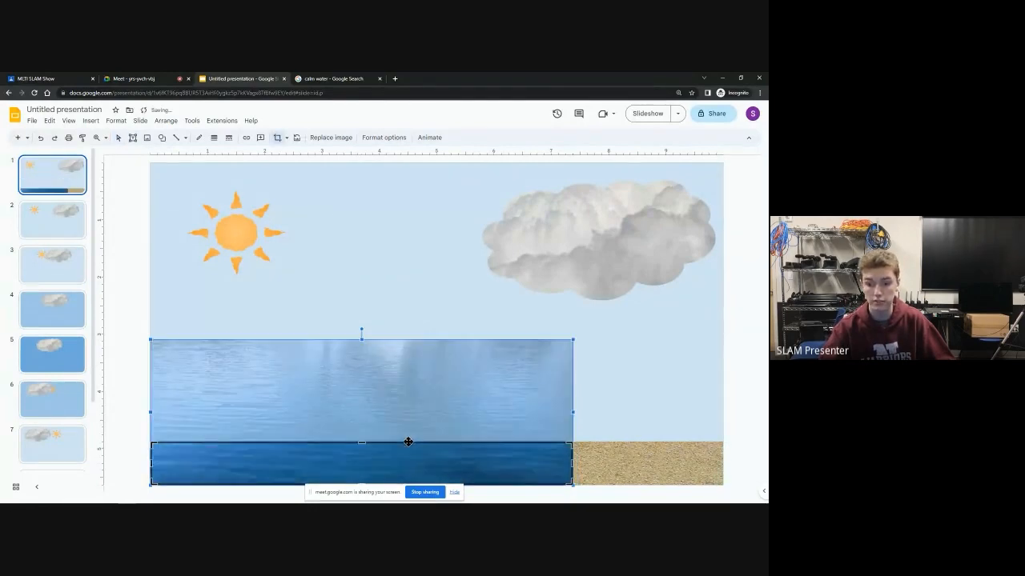
key(Return)
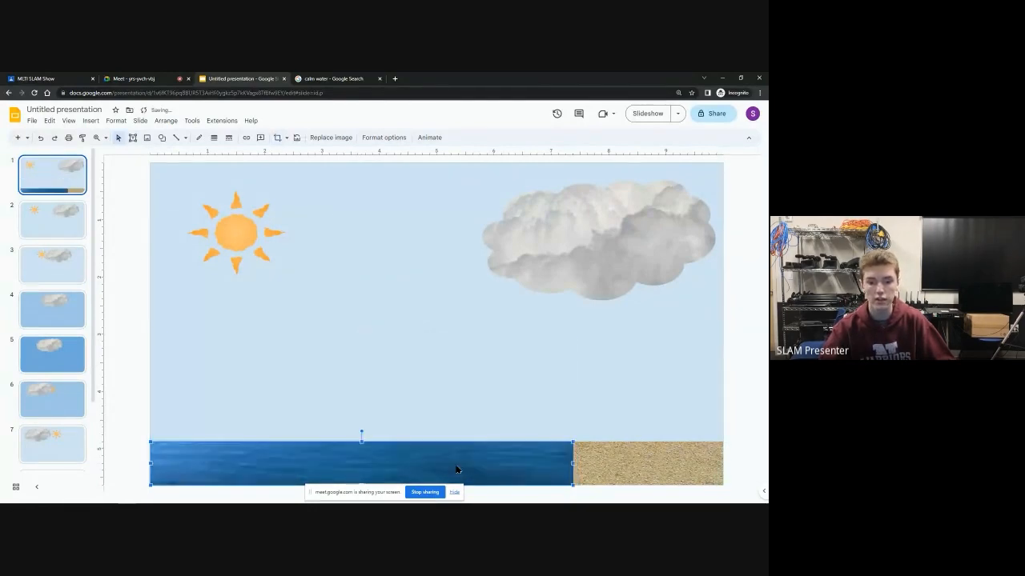
click(536, 372)
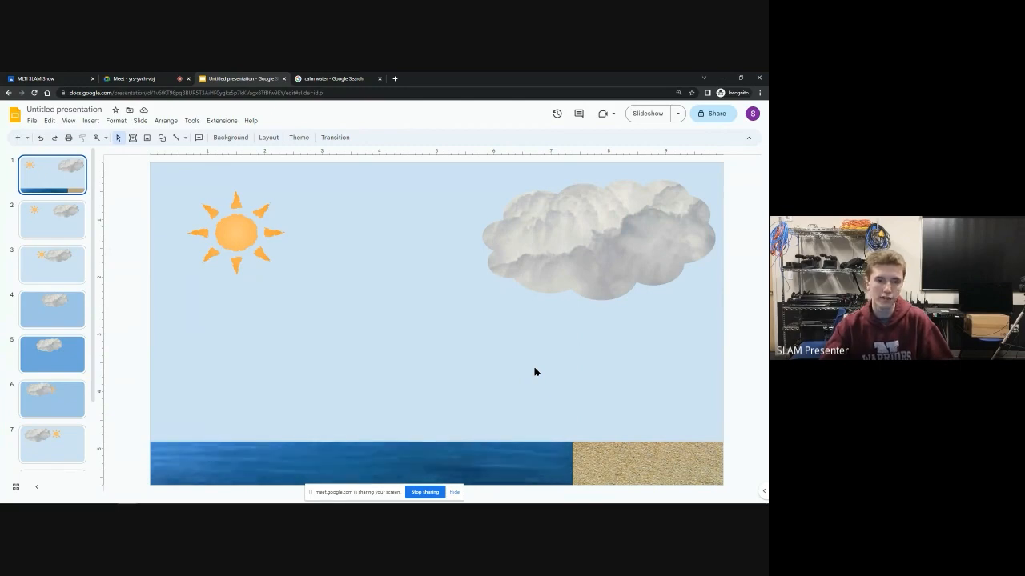
Step: Mask the water GIF on slide 1 with the D-shaped flowchart shape so its end rounds off over the sand
click(474, 454)
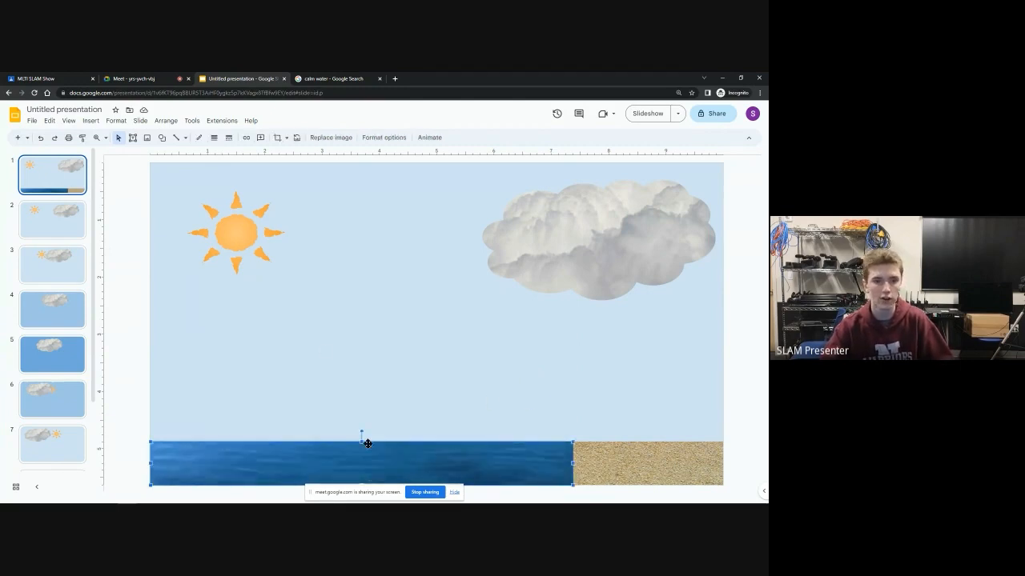
click(286, 138)
mouse_move(299, 154)
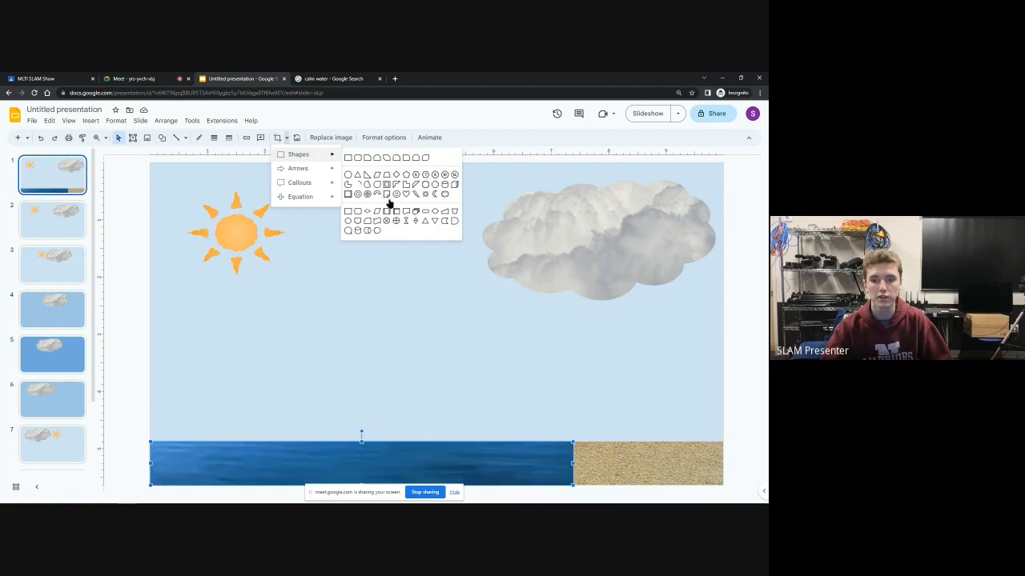
click(454, 220)
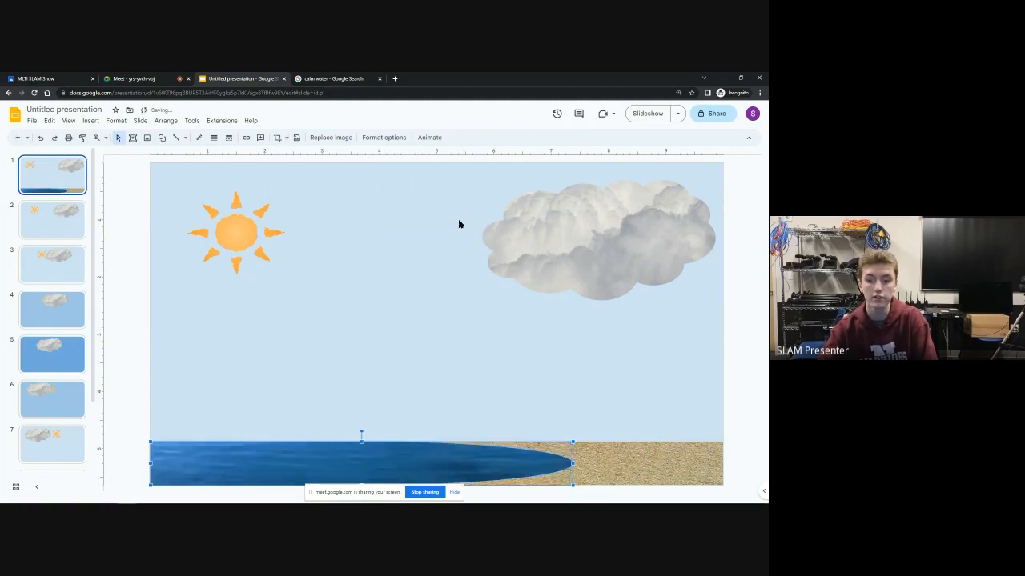
click(605, 380)
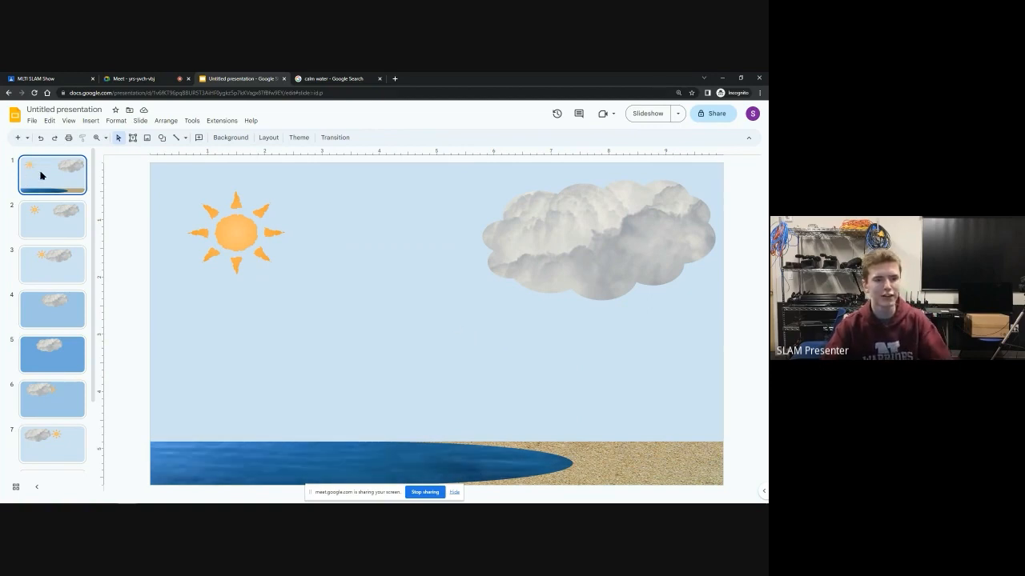
Step: Copy the water and sand images from slide 1 and open the Simple Light theme master in the theme builder
click(140, 121)
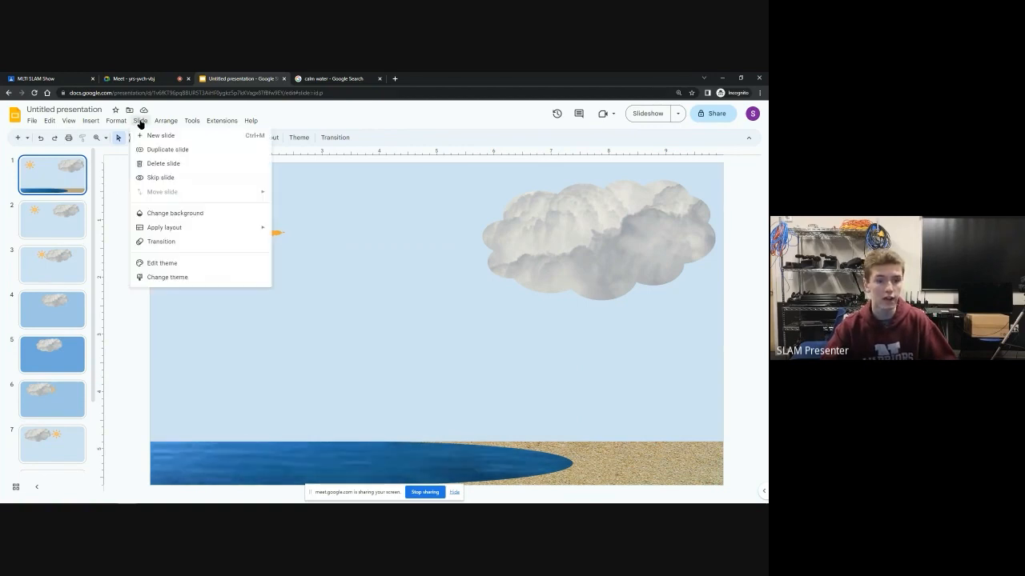
click(209, 325)
drag(251, 351, 594, 485)
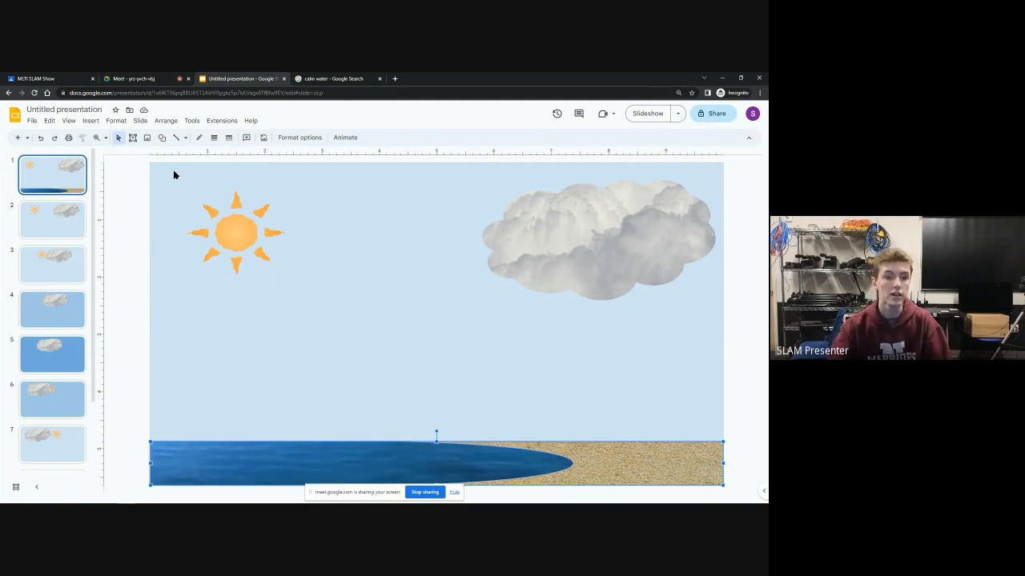
click(138, 122)
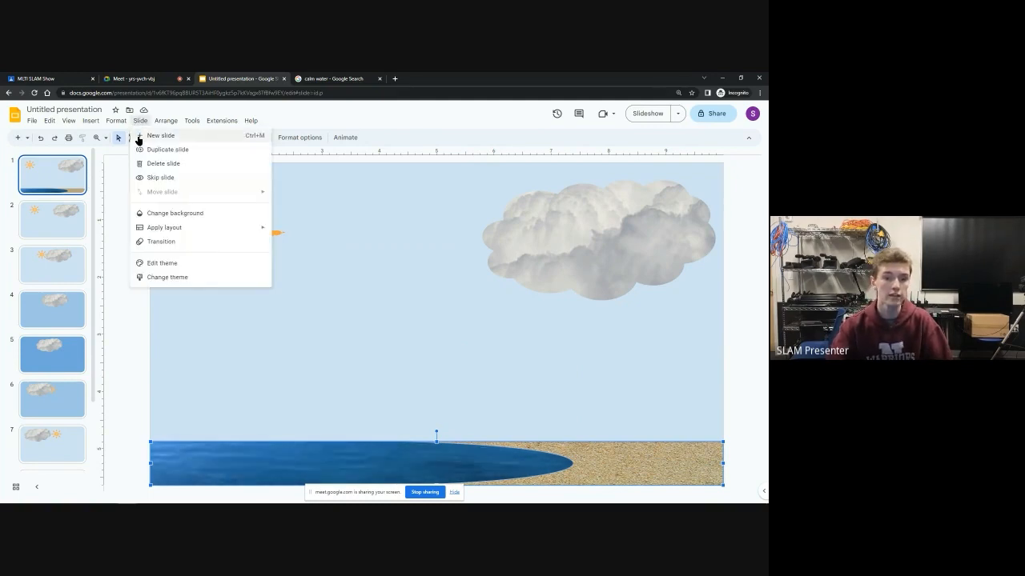
mouse_move(84, 117)
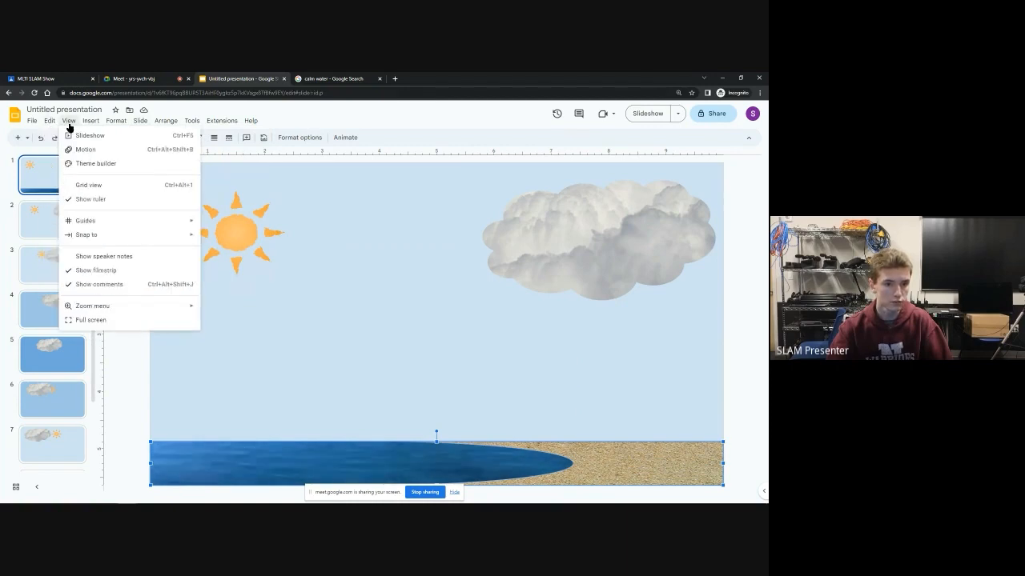
click(88, 164)
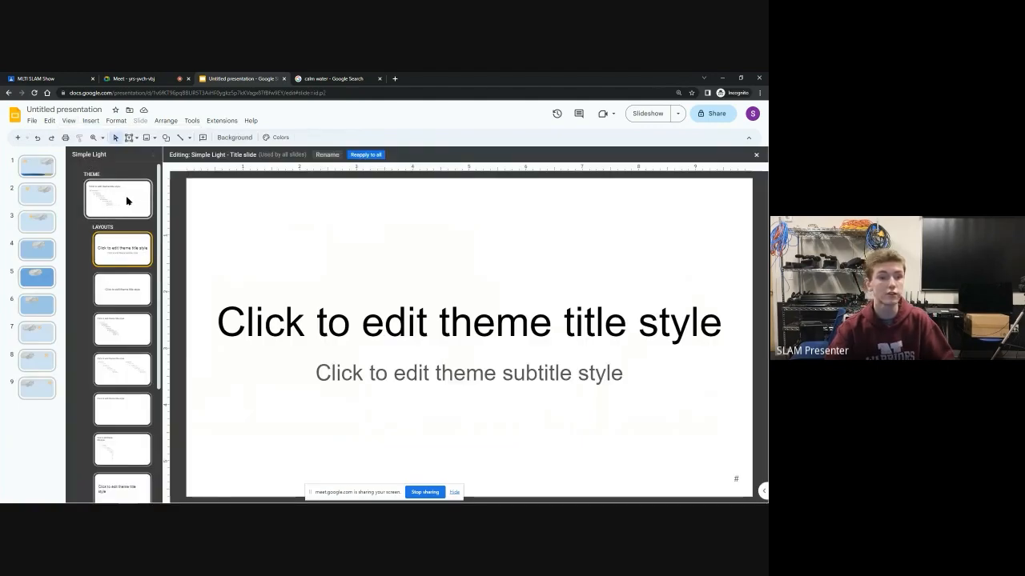
click(112, 195)
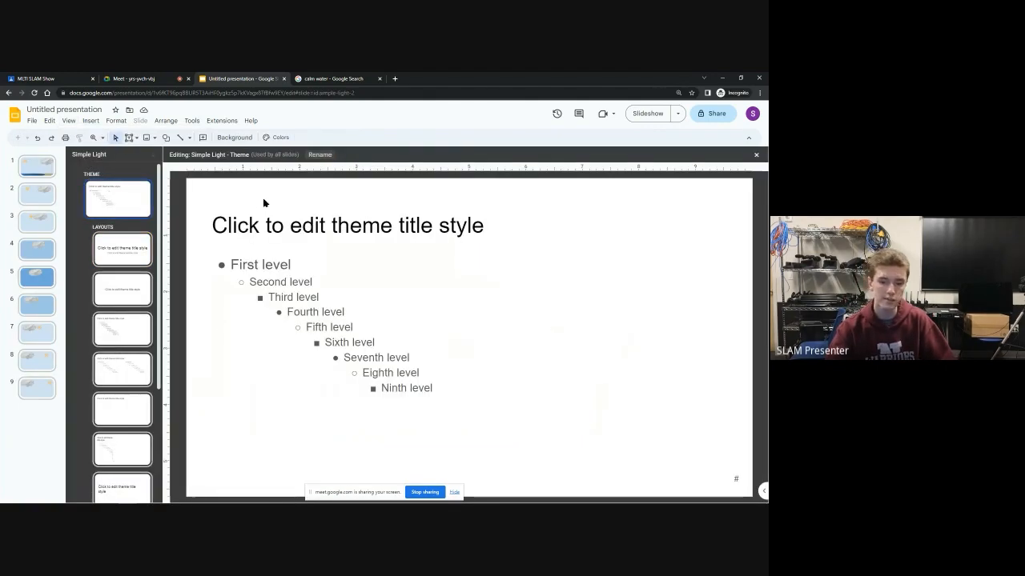
Step: Delete all placeholders from the theme master, paste the water and sand images onto it, and close the theme builder
drag(246, 194, 746, 492)
key(Delete)
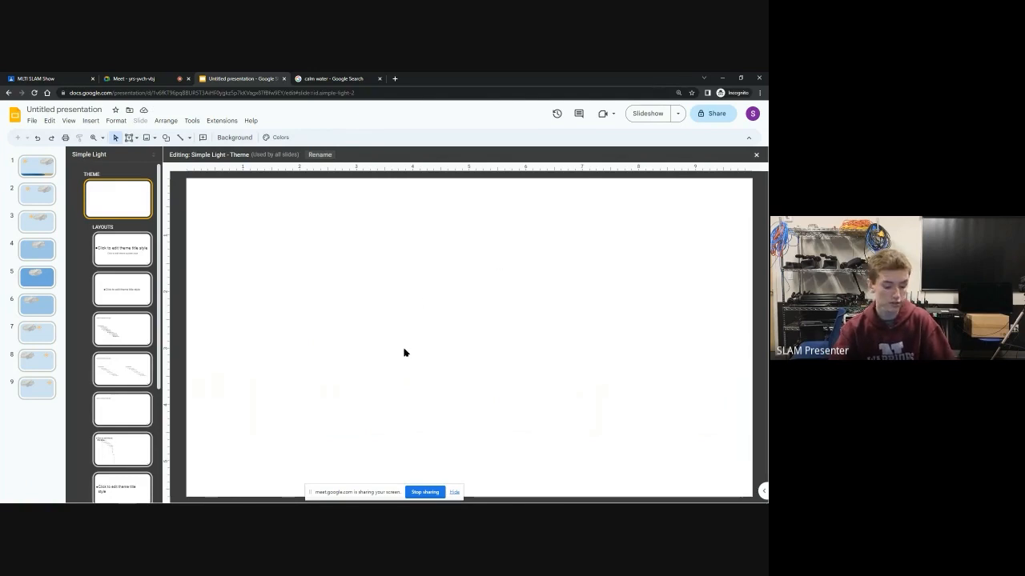
key(ctrl+v)
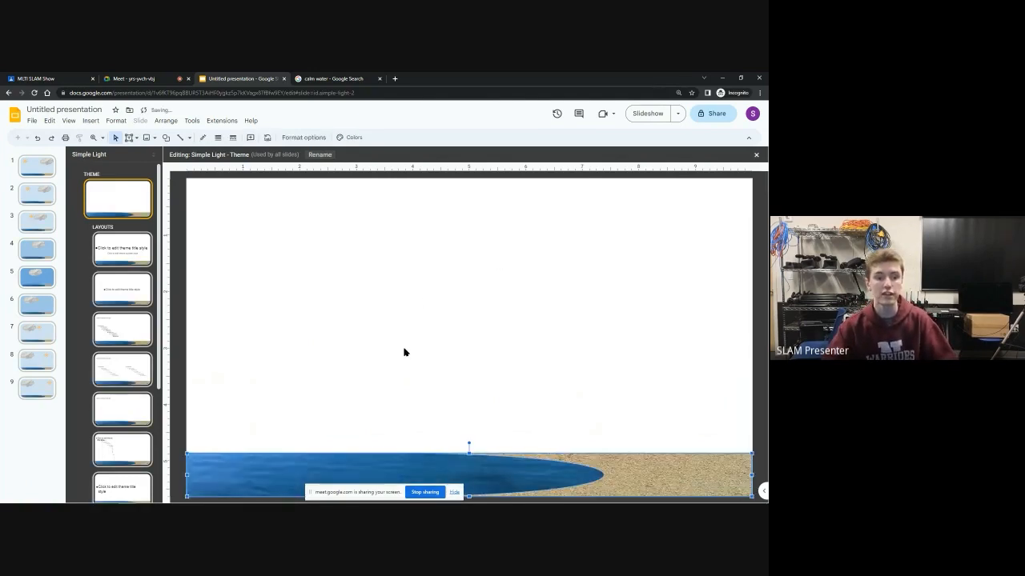
click(419, 316)
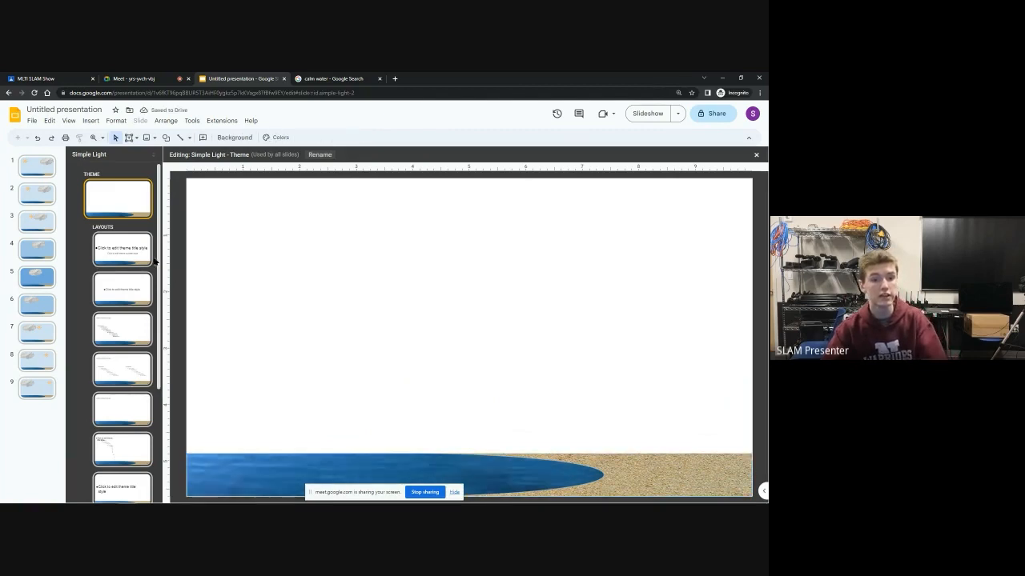
drag(156, 262, 160, 411)
scroll(163, 295, up, 3)
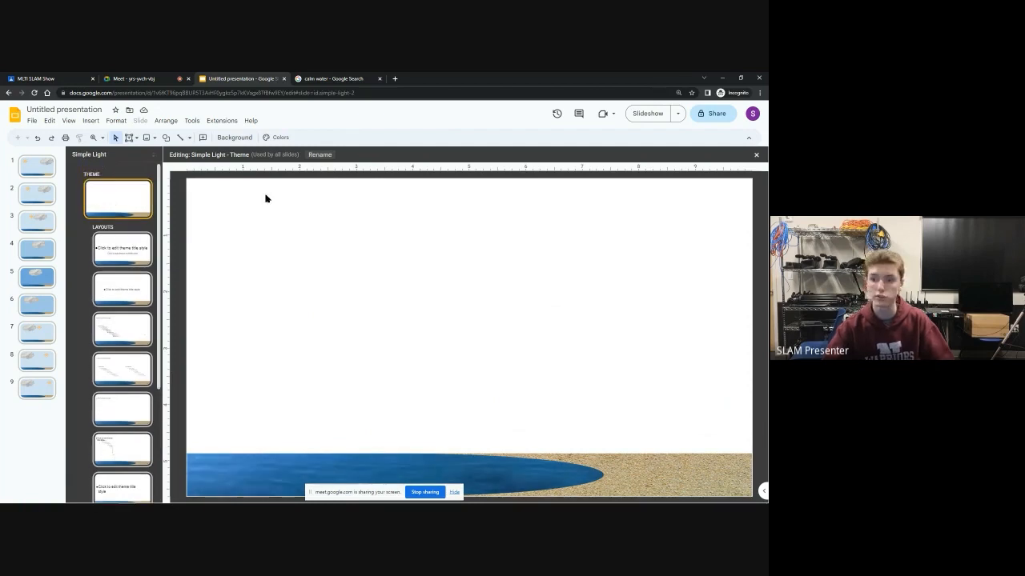
click(756, 156)
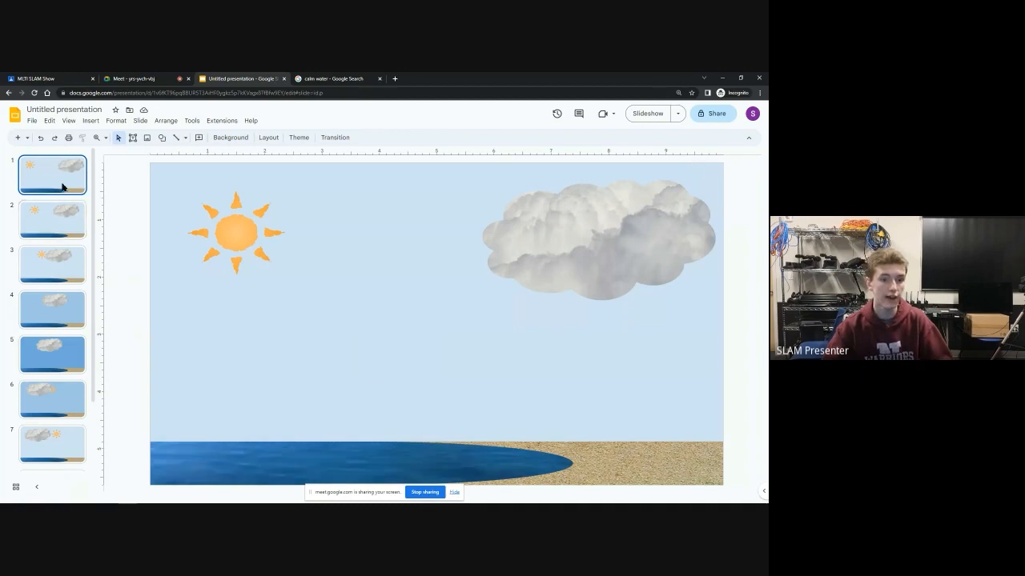
Step: Step through slides 1 to 9 and back to check the water and sand on every slide
key(Down)
key(Down)
key(Down)
key(Down)
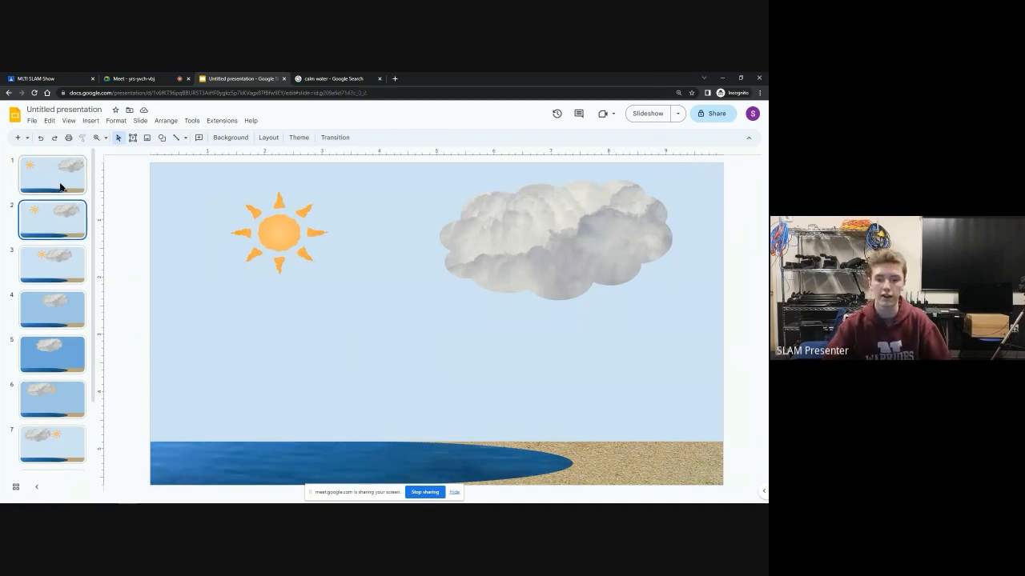
key(Down)
key(Down)
key(Down)
key(Down)
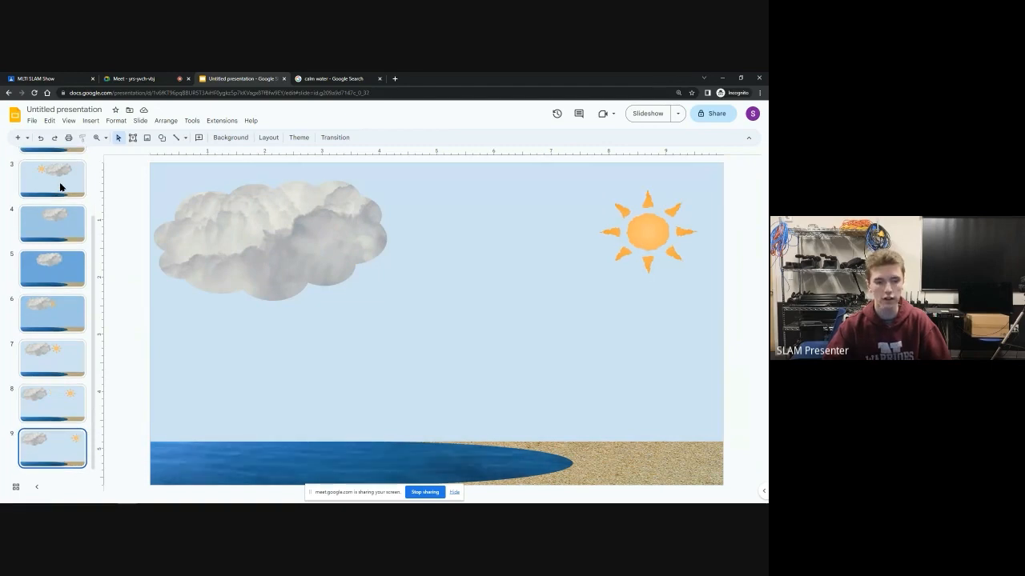
key(Up)
key(Up)
key(Up)
key(Up)
key(Up)
key(Up)
key(Up)
key(Up)
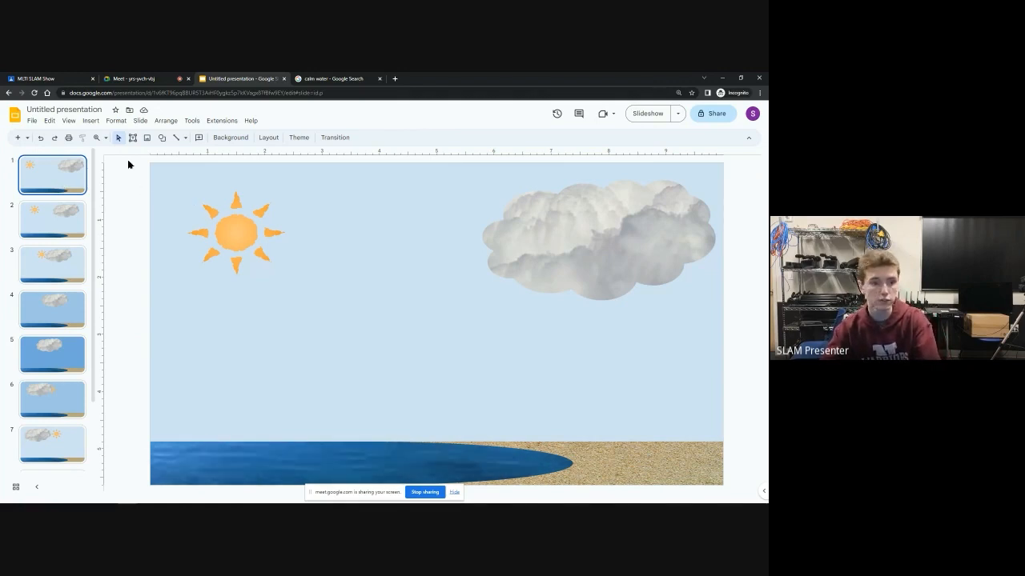
Step: Rename the presentation with a person's first name in the possessive followed by "Beach Day"
click(88, 108)
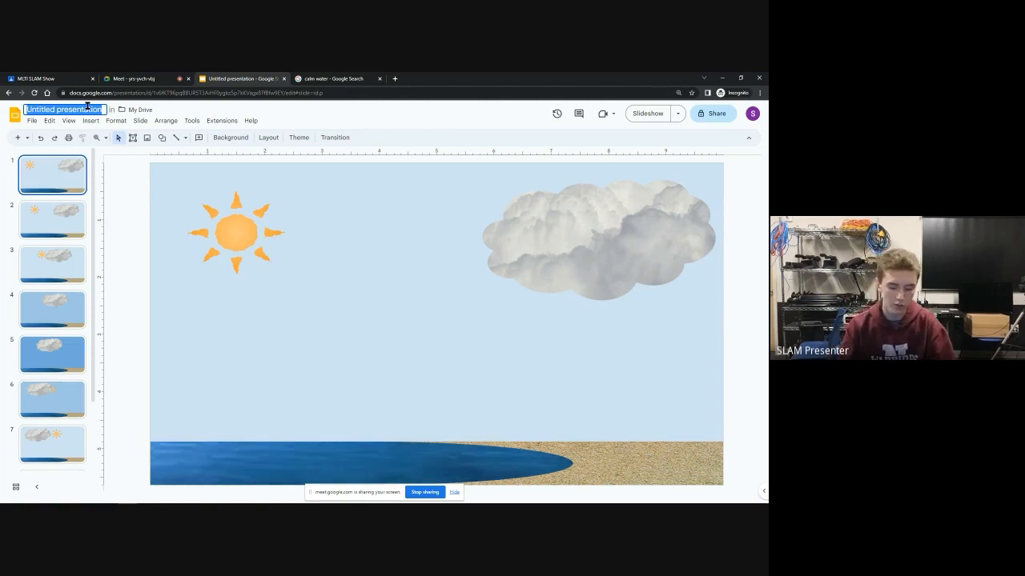
text(Jared's Beach Day)
key(Return)
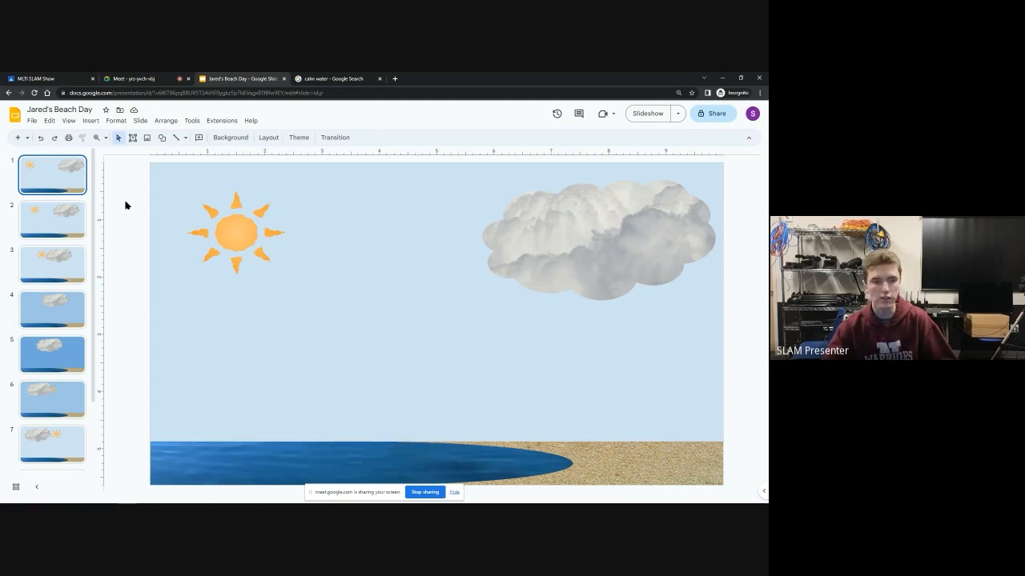
Step: Preview the animation by running quickly through the slides to the last frame and back to the first
key(Down)
key(Down)
key(Down)
key(Down)
key(Down)
key(Down)
key(Down)
key(Down)
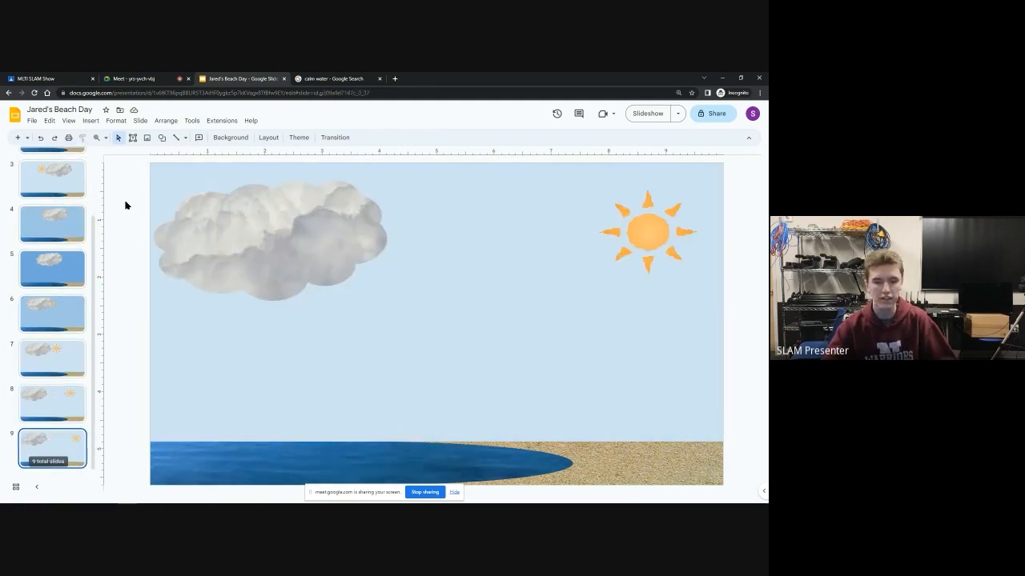
key(Up)
key(Up)
key(Up)
key(Up)
key(Up)
key(Up)
key(Up)
key(Up)
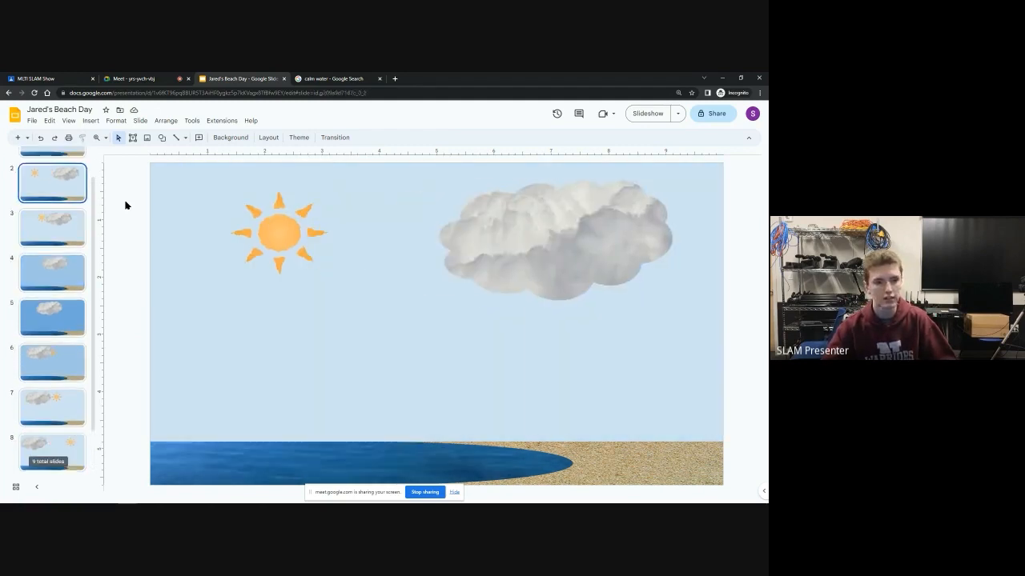
Step: Publish the presentation to the web as a link, auto-advancing every second, starting when the player loads and restarting after the last slide
click(32, 120)
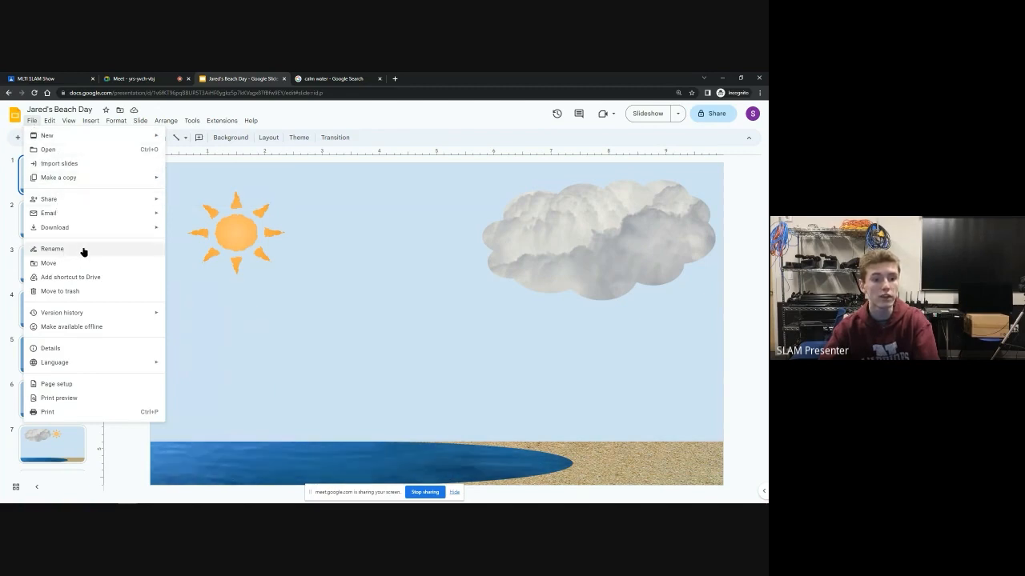
mouse_move(85, 202)
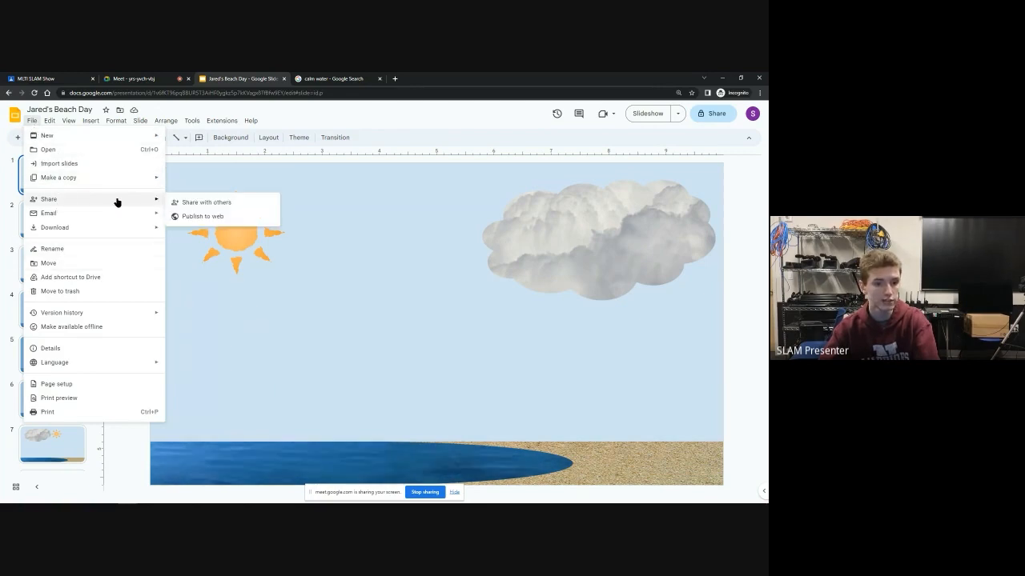
click(187, 216)
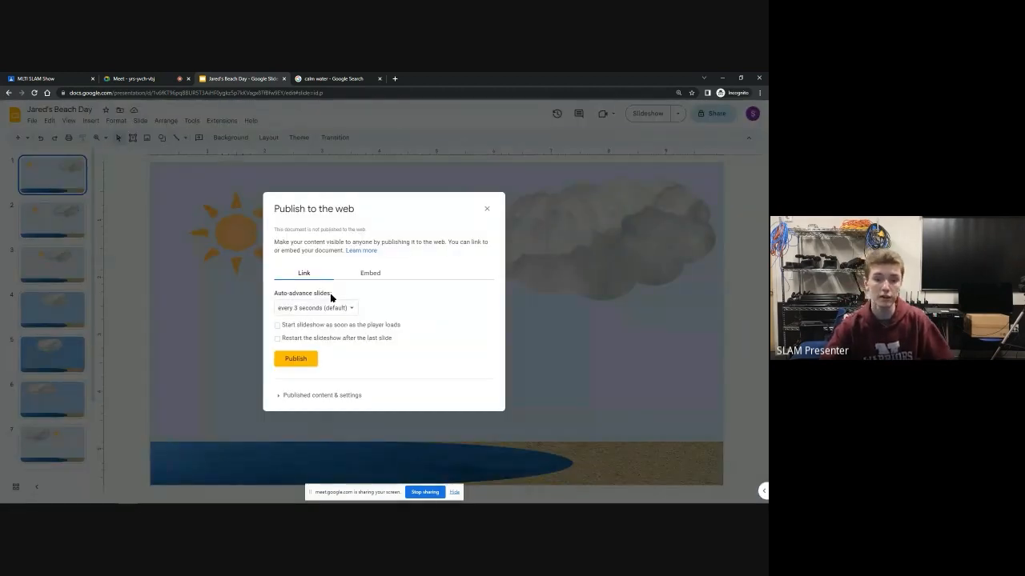
click(340, 311)
click(310, 279)
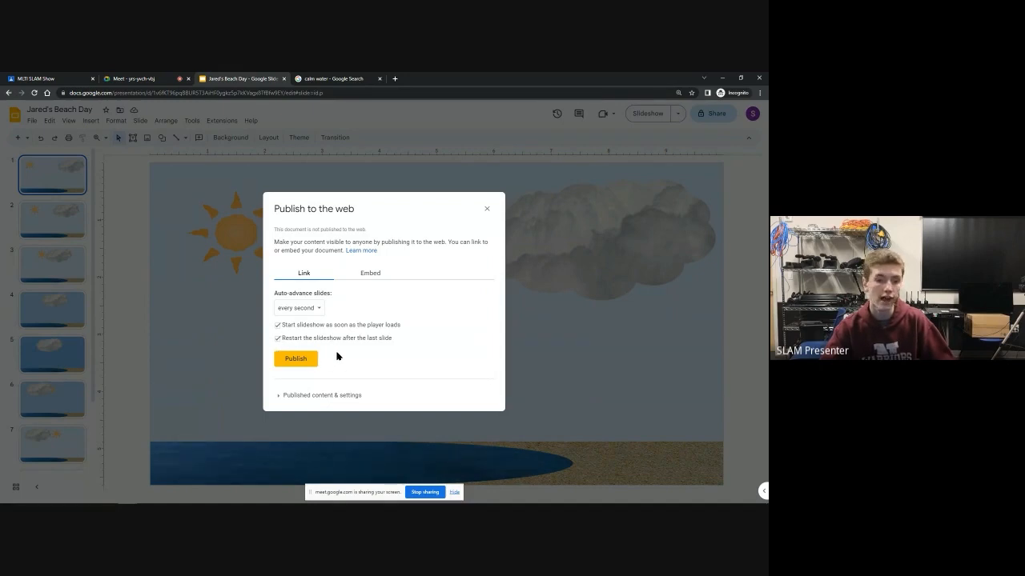
click(307, 361)
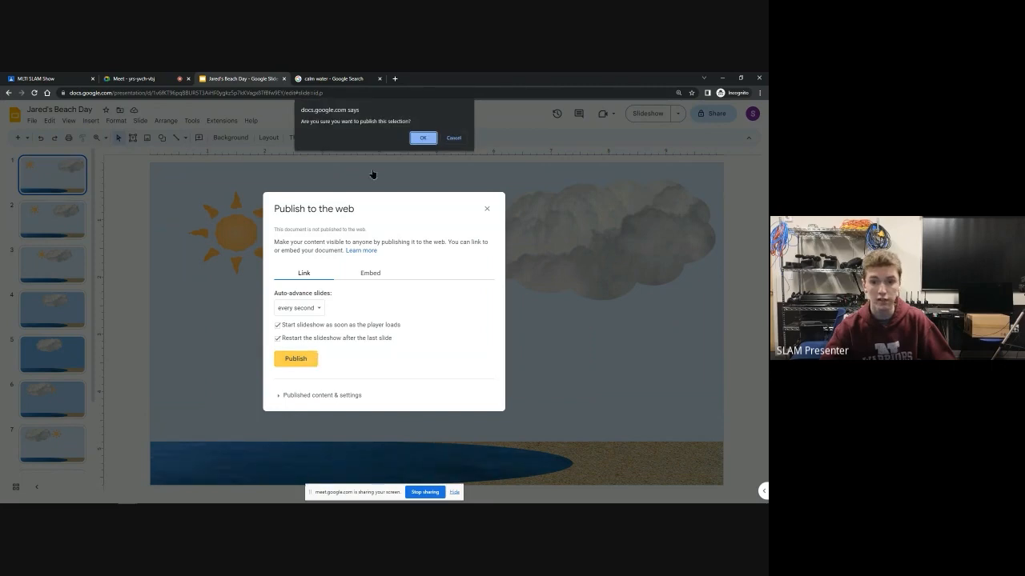
click(424, 139)
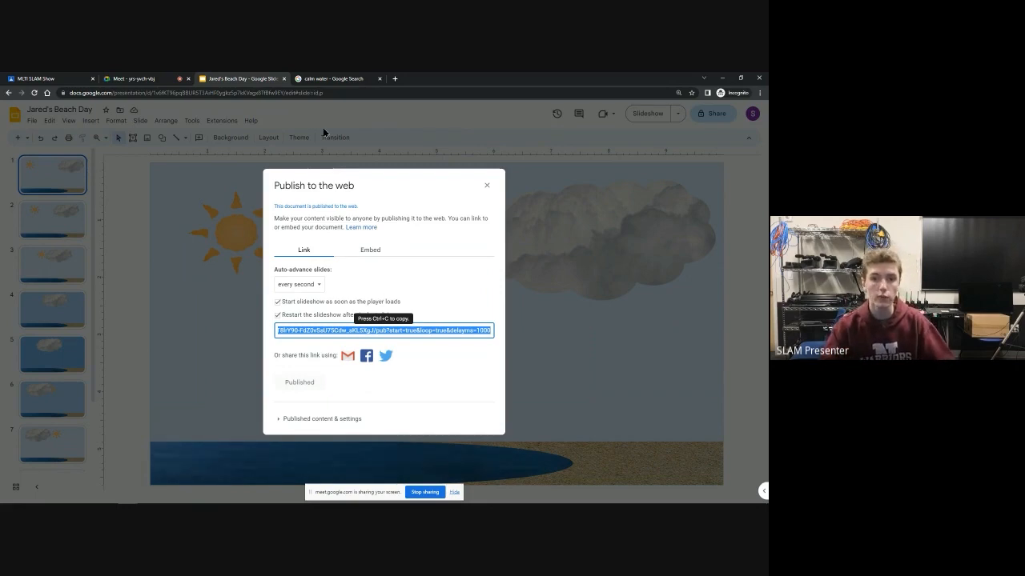
Step: Load the published slideshow link in a new browser tab with its delayms value set to 200
click(394, 78)
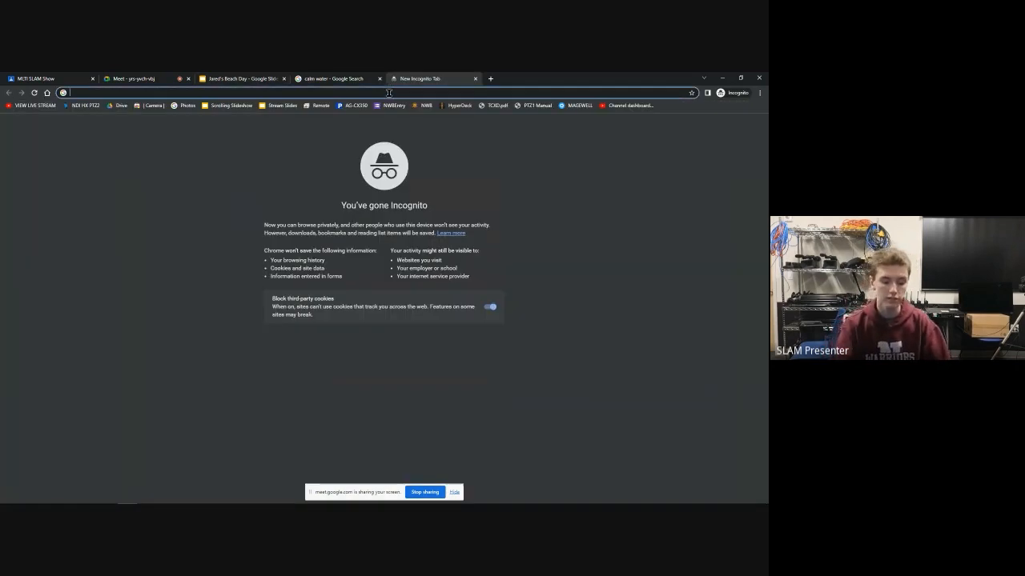
text(https://docs.google.com/presentation/d/e/2PACX-1vS_myGHefpZSscT_D83MC4uQWdt9bUAznvRIePJATROpmAv-VpT8lrY90-FdZ0vSsU75Cdw_sKL5XgJ/pub?start=true&loop=true&delayms=1000)
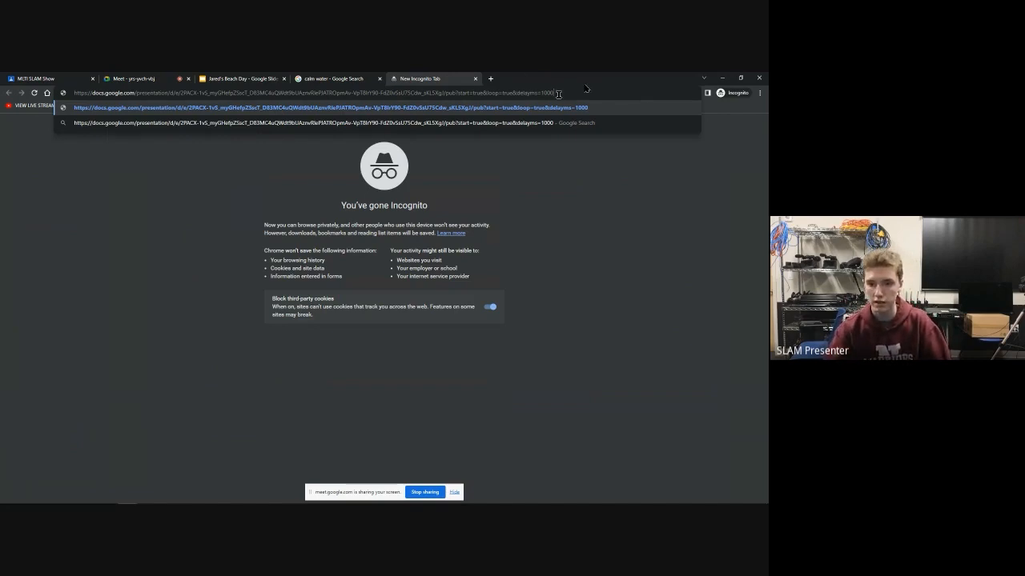
drag(556, 93, 540, 93)
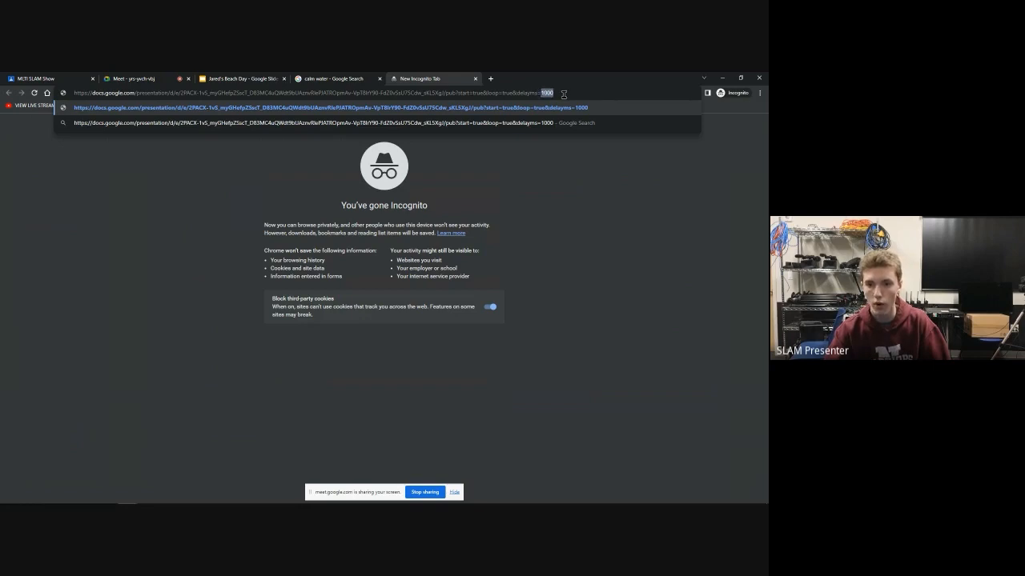
key(BackSpace)
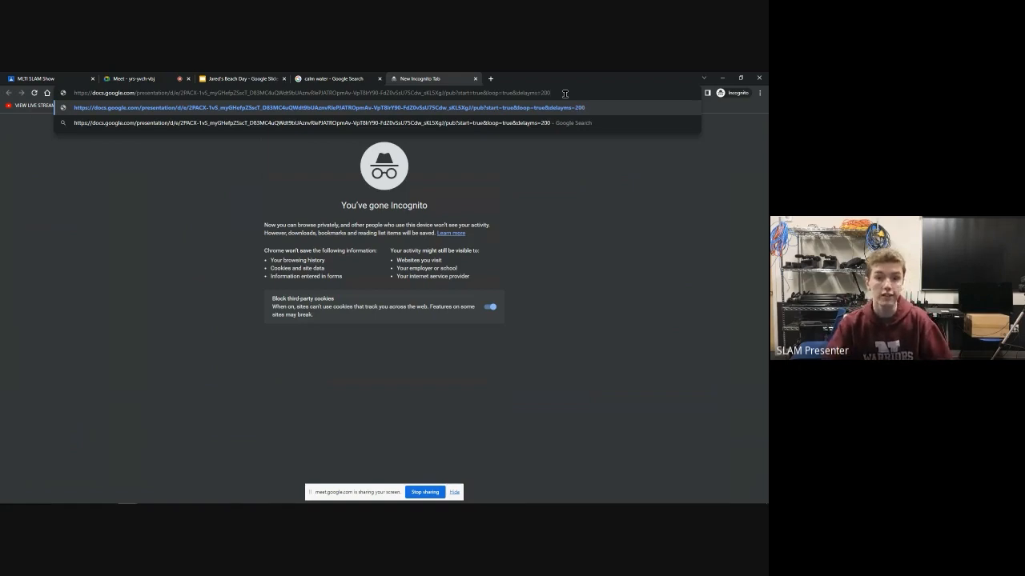
text(200)
key(Return)
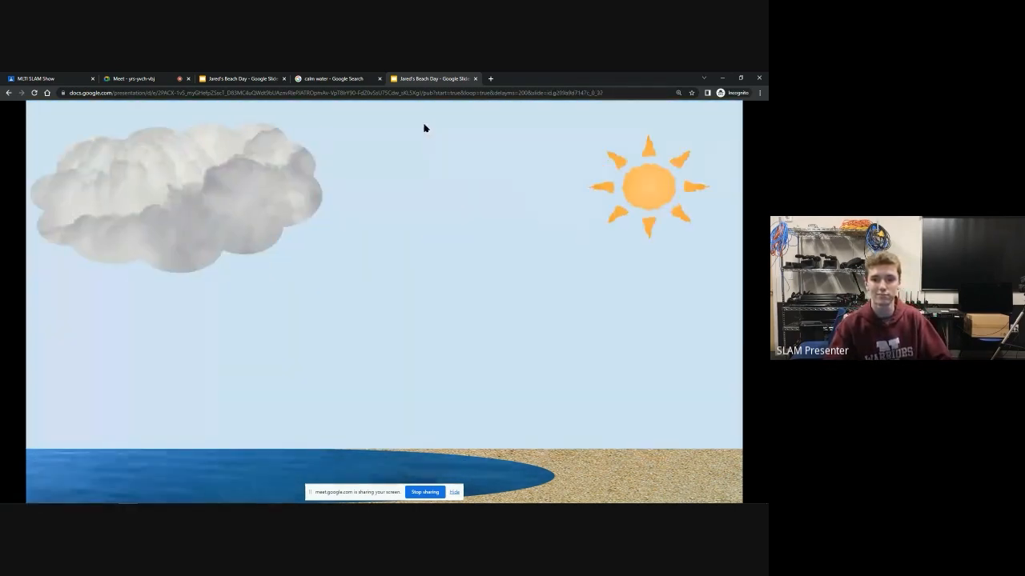
Step: Back in the presentation, copy its publish-to-web link, set to advance every second, start on player load and restart after the last slide
click(151, 78)
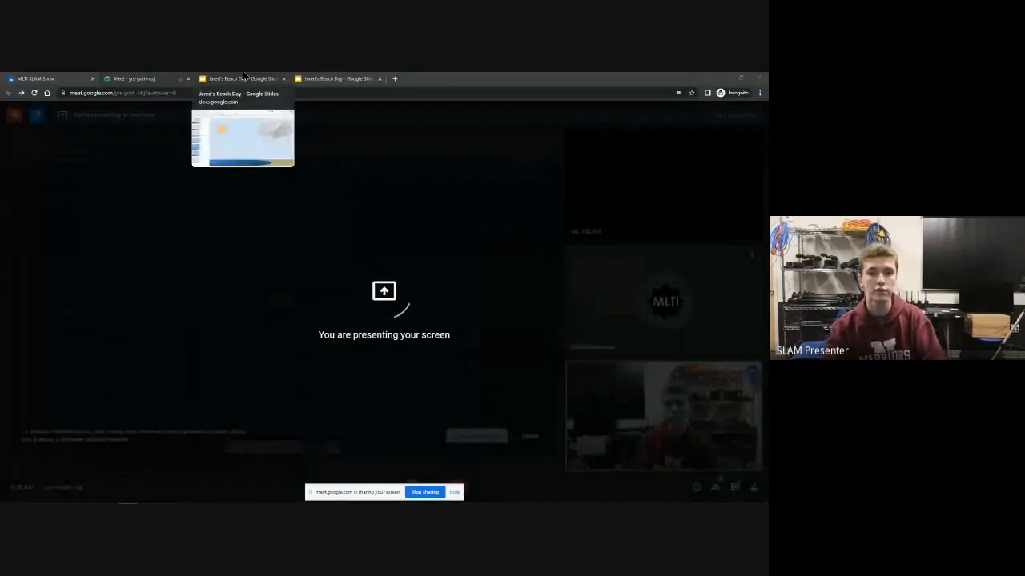
click(245, 78)
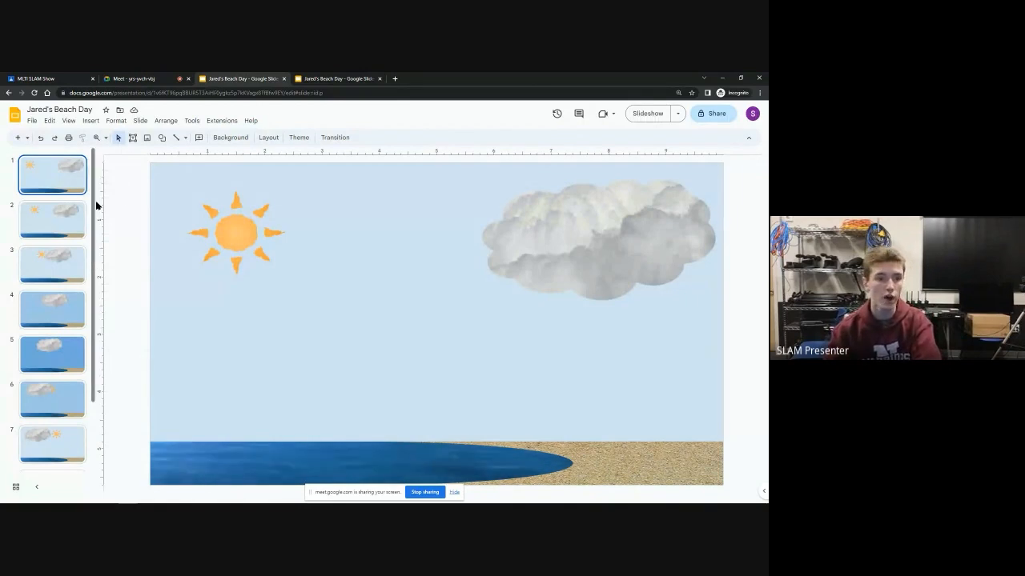
click(33, 121)
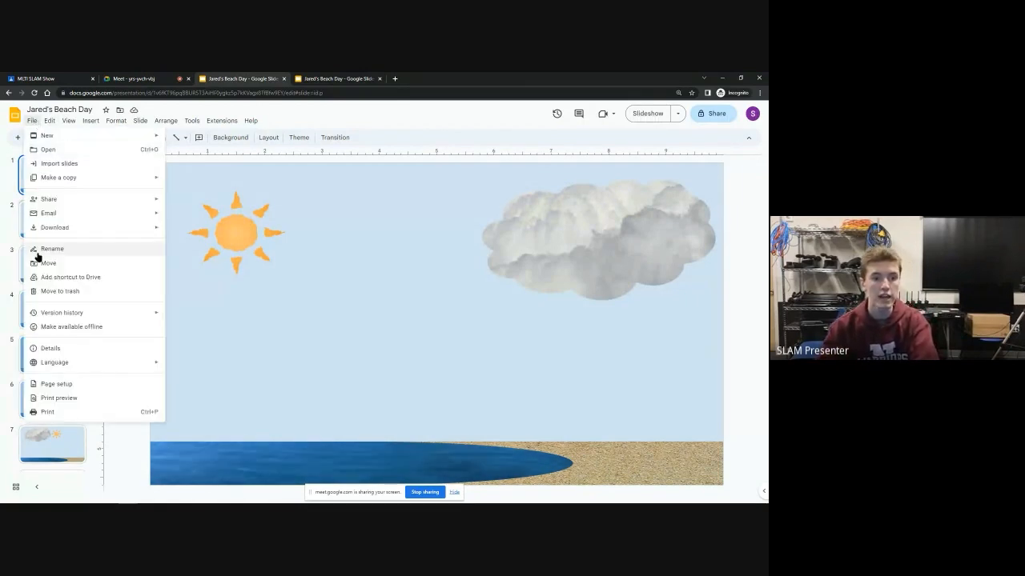
mouse_move(88, 199)
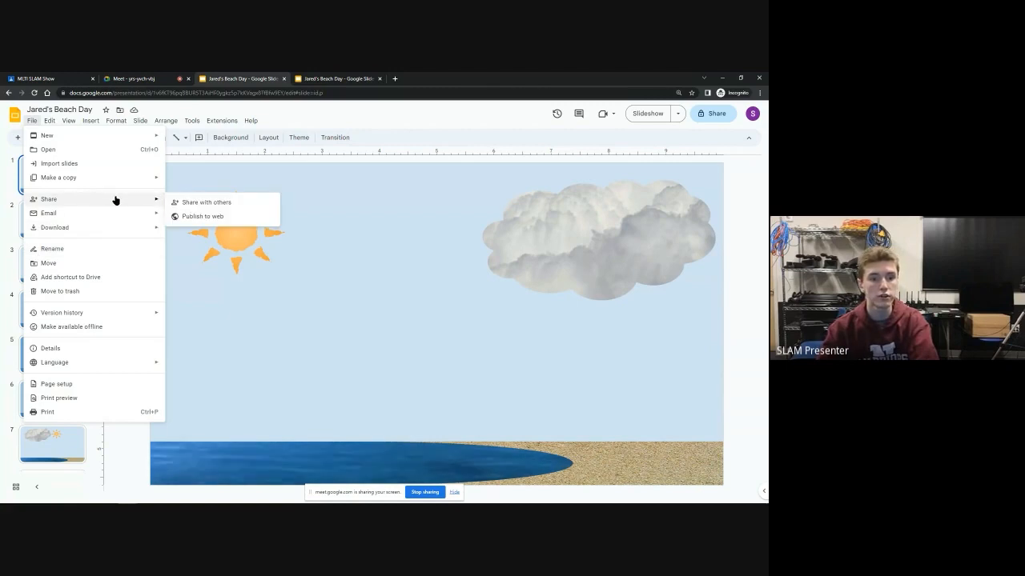
click(190, 218)
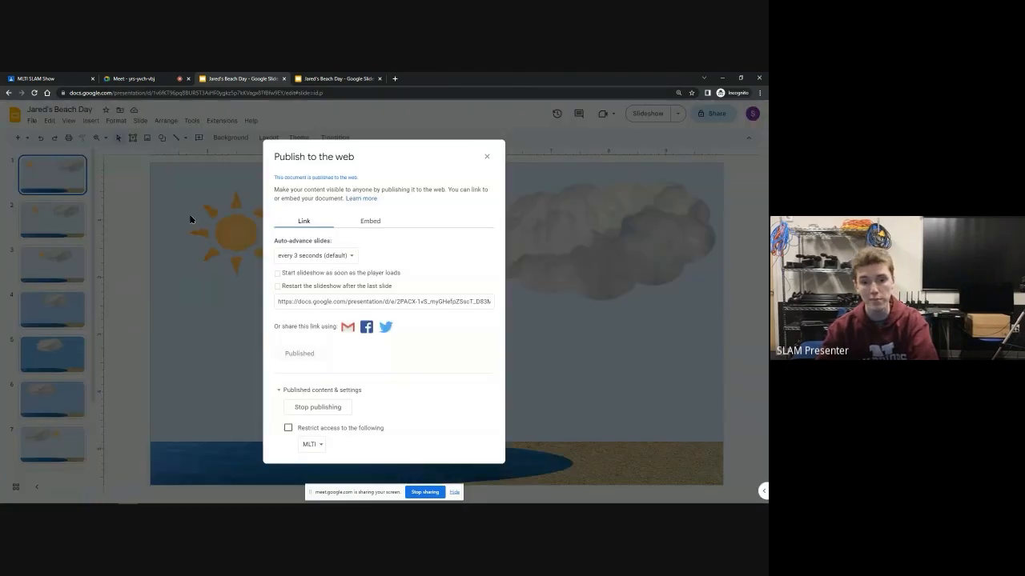
click(332, 256)
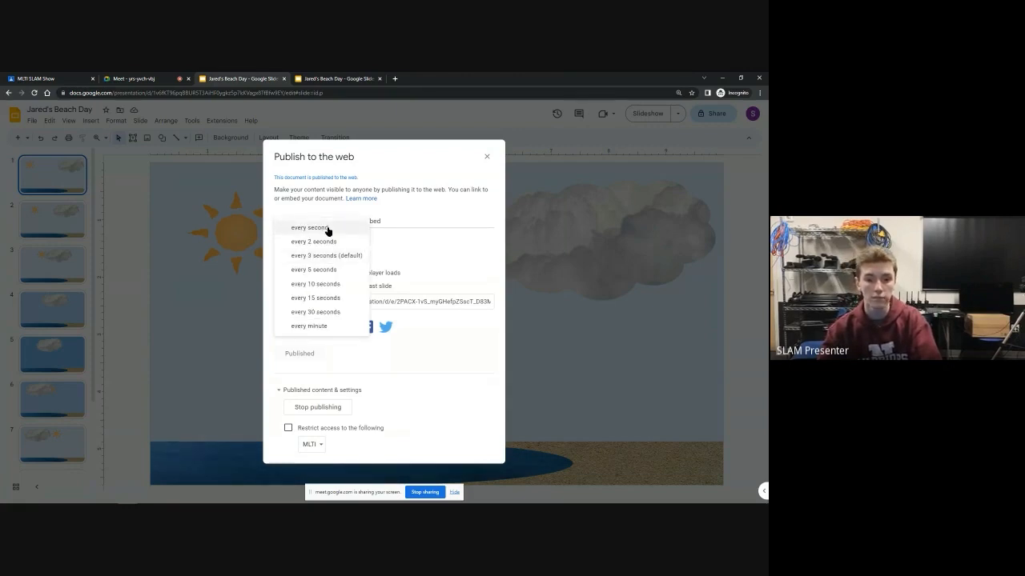
click(328, 229)
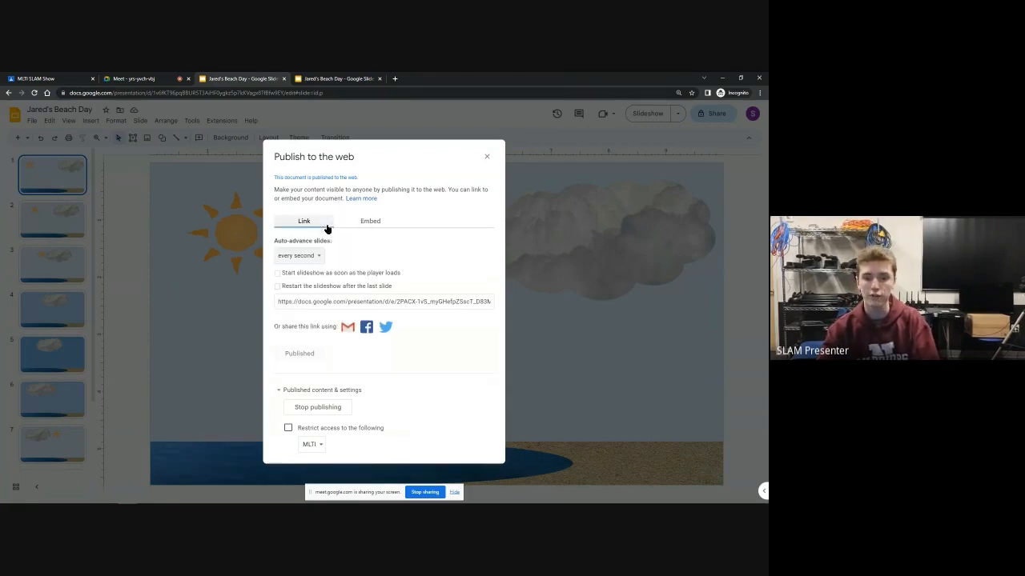
click(278, 274)
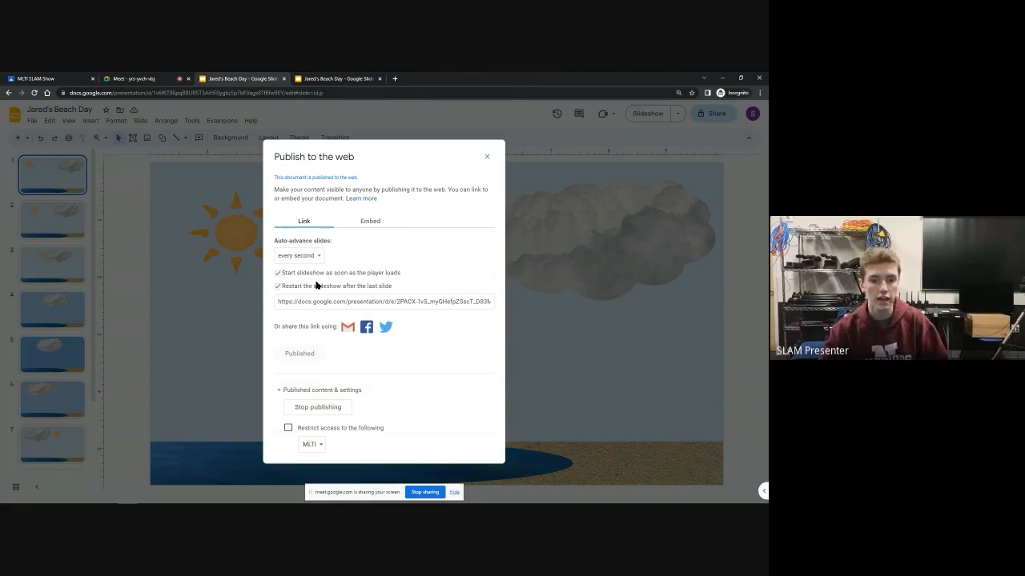
click(360, 300)
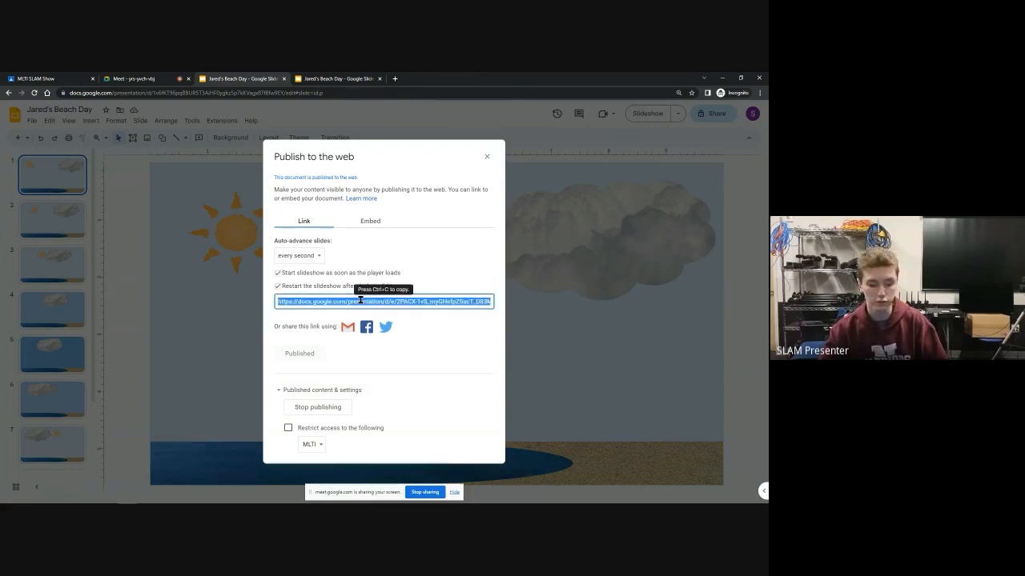
Step: Load the newly copied slideshow link in another browser tab, setting the delayms value at its end to 200
click(395, 79)
text(https://docs.google.com/presentation/d/e/2PACX-1vS_myGHefpZSscT_DB3MC4uQWdt9bUAznvRlePIATROpmAv-VpT8lrY90-FdZ0vSsU75Cdw_sKL5XgJ/pub?start=true&loop=true&delayms=1000)
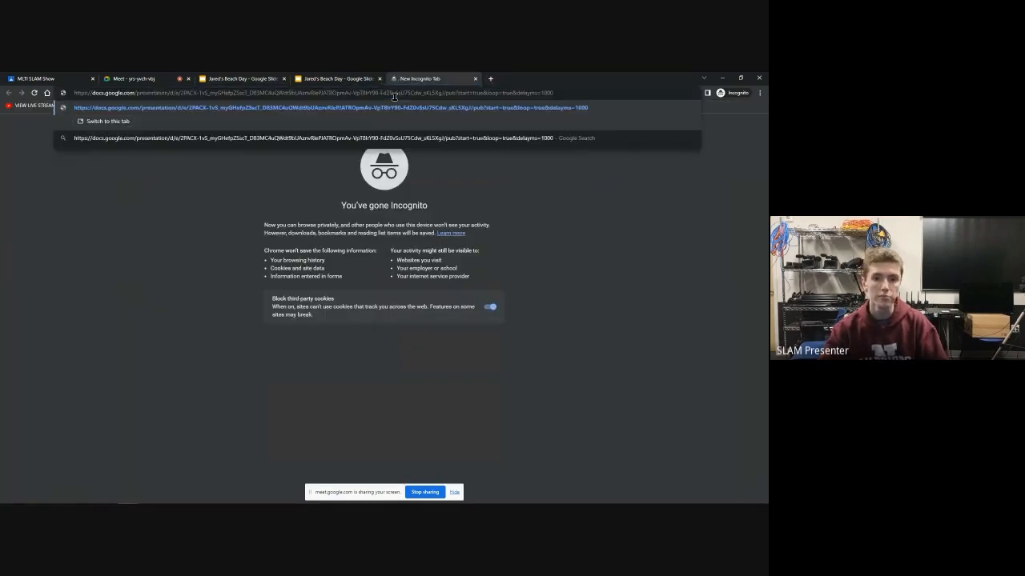
key(BackSpace)
key(BackSpace)
key(BackSpace)
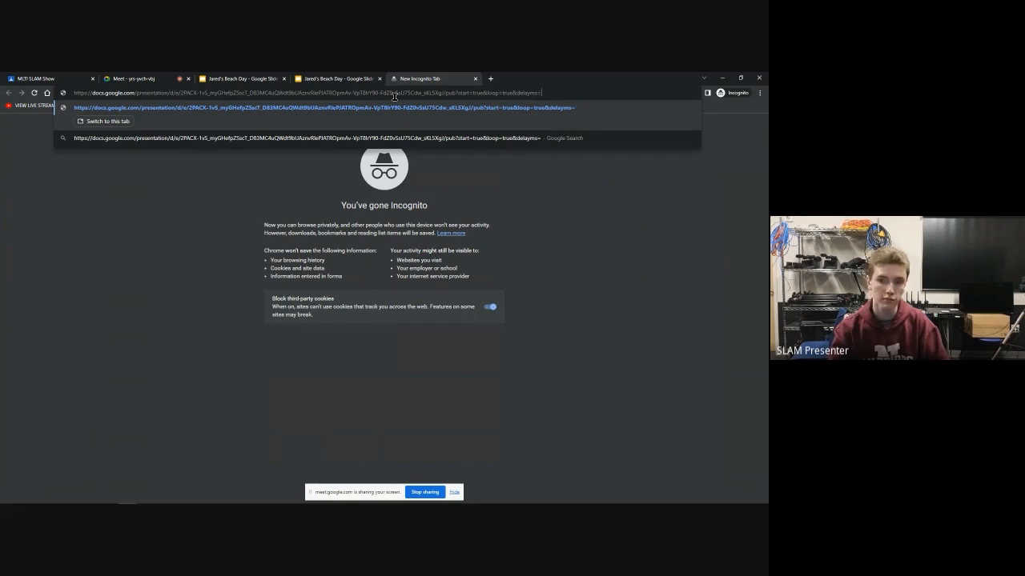
text(2000)
key(Return)
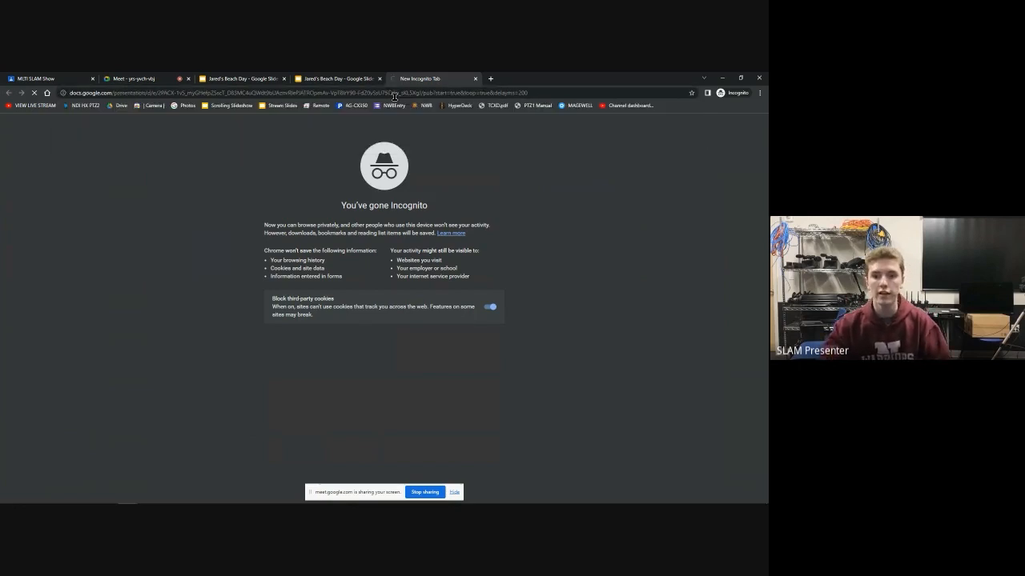